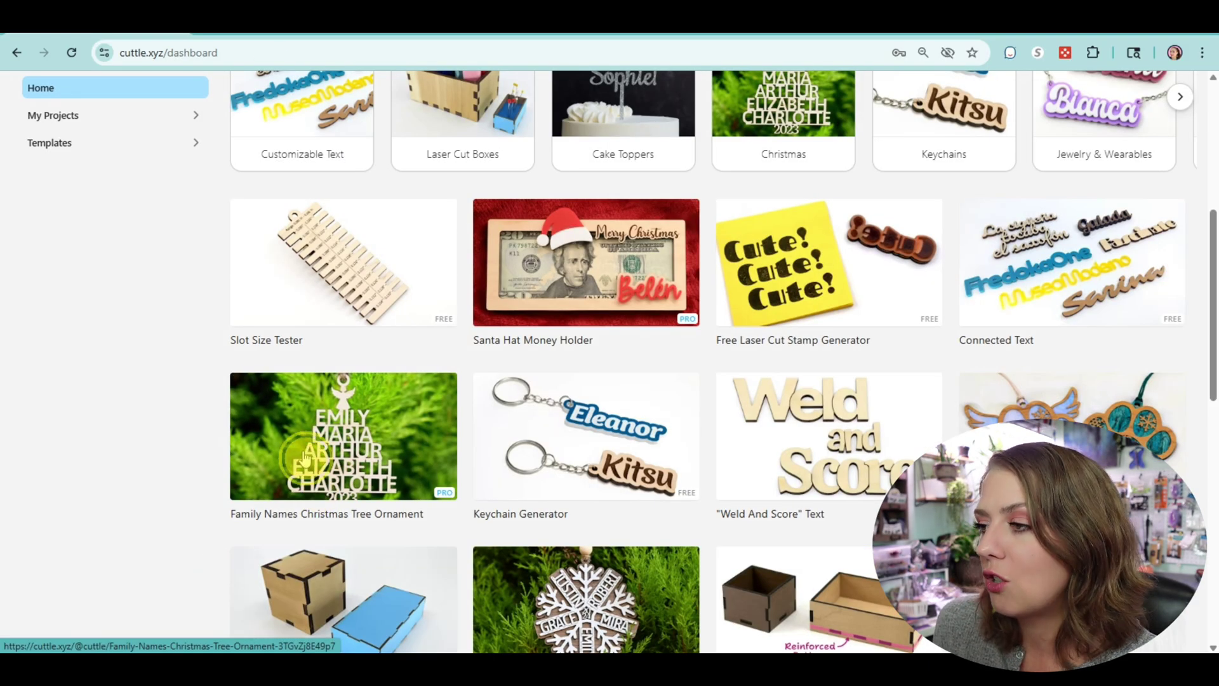
Open the Family Names Christmas Tree Ornament template from the dashboard's template cards.
click(303, 452)
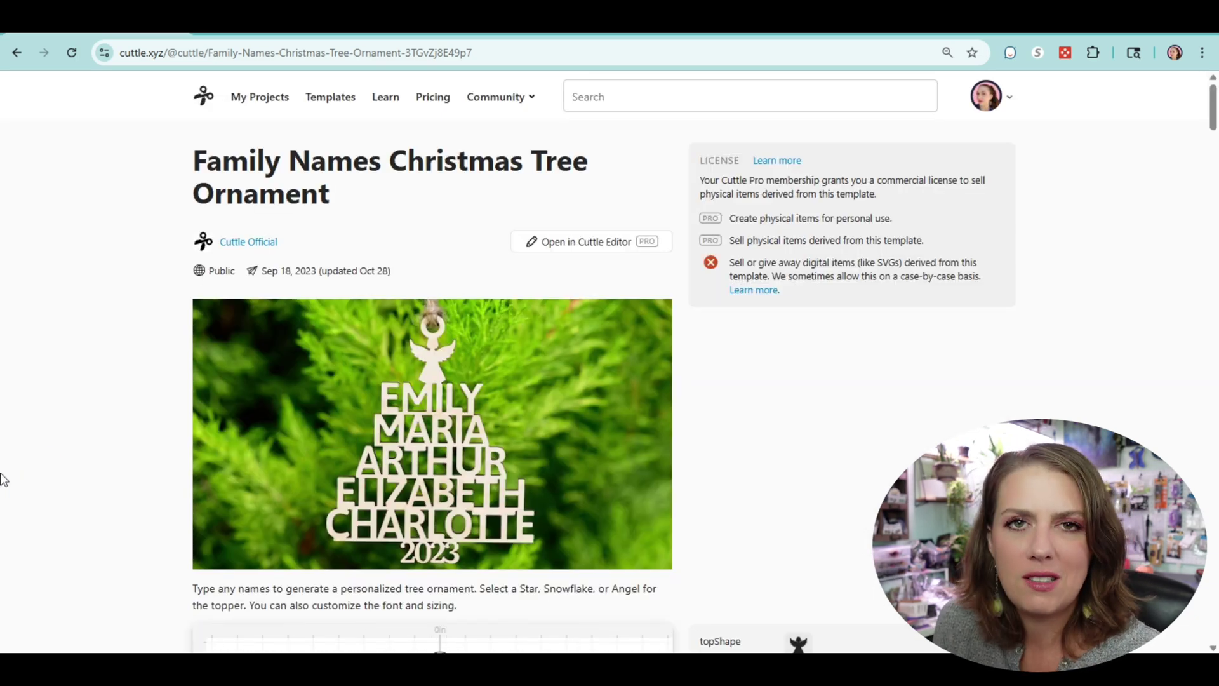
click(3, 480)
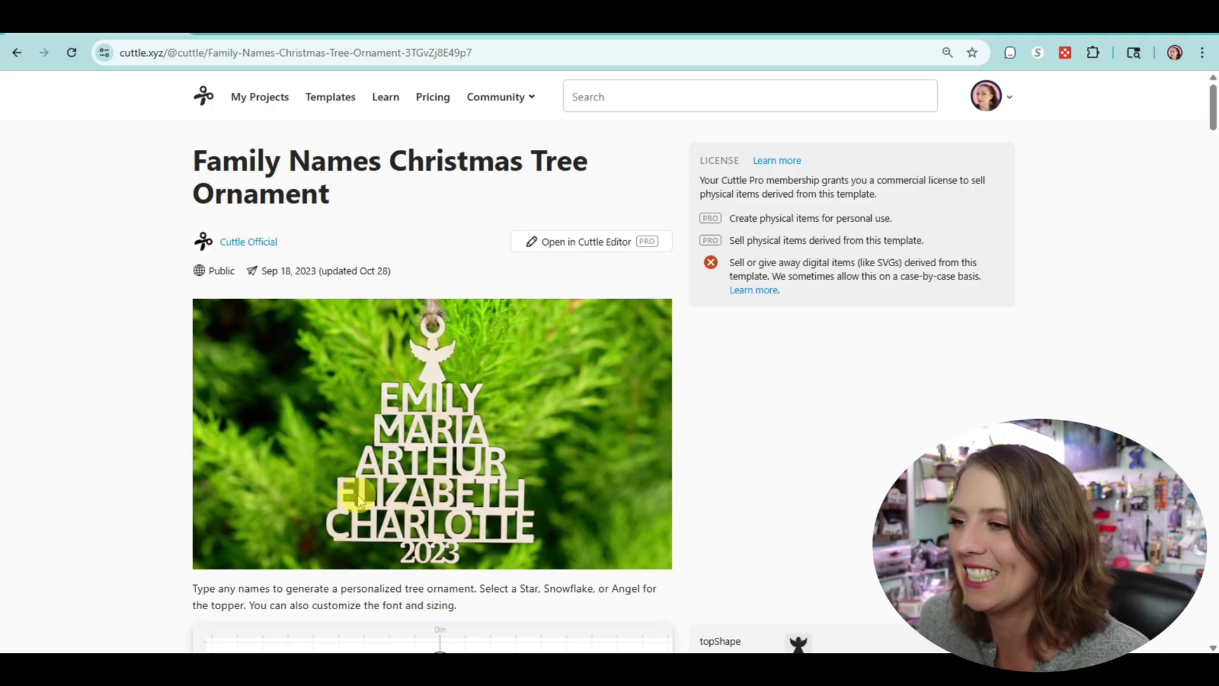
Replace the sample names with Roxy, Dio and Styx, each on its own line.
scroll(357, 494, down, 7)
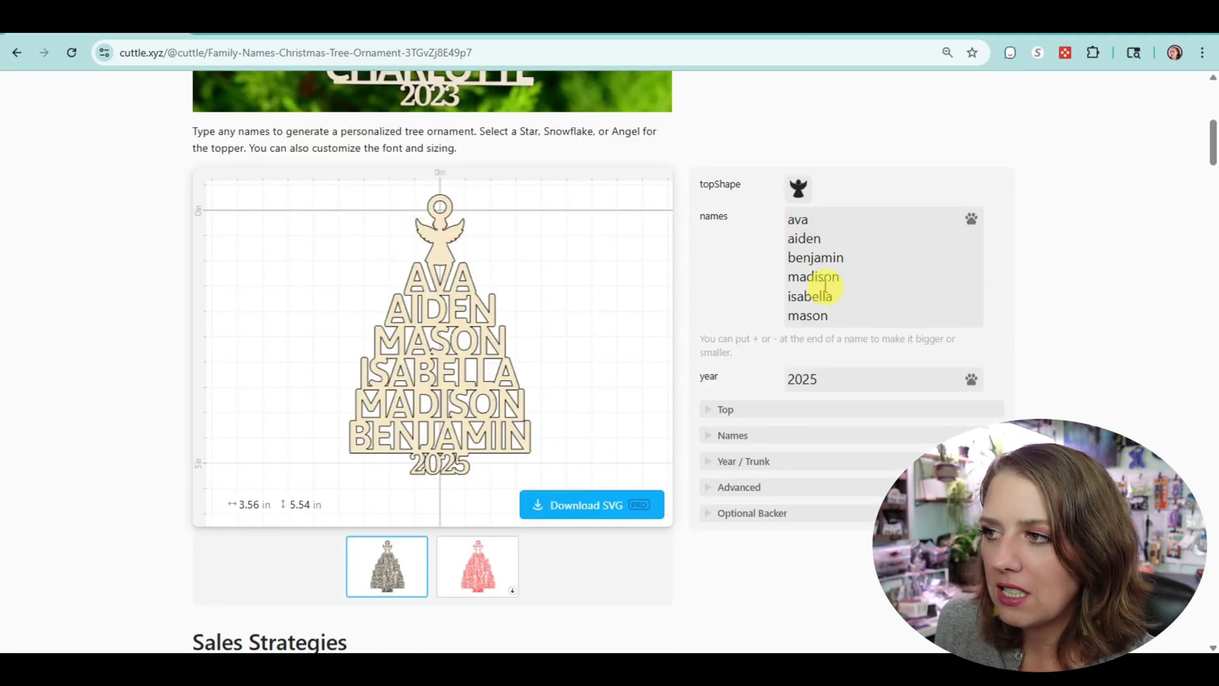
drag(830, 316, 766, 217)
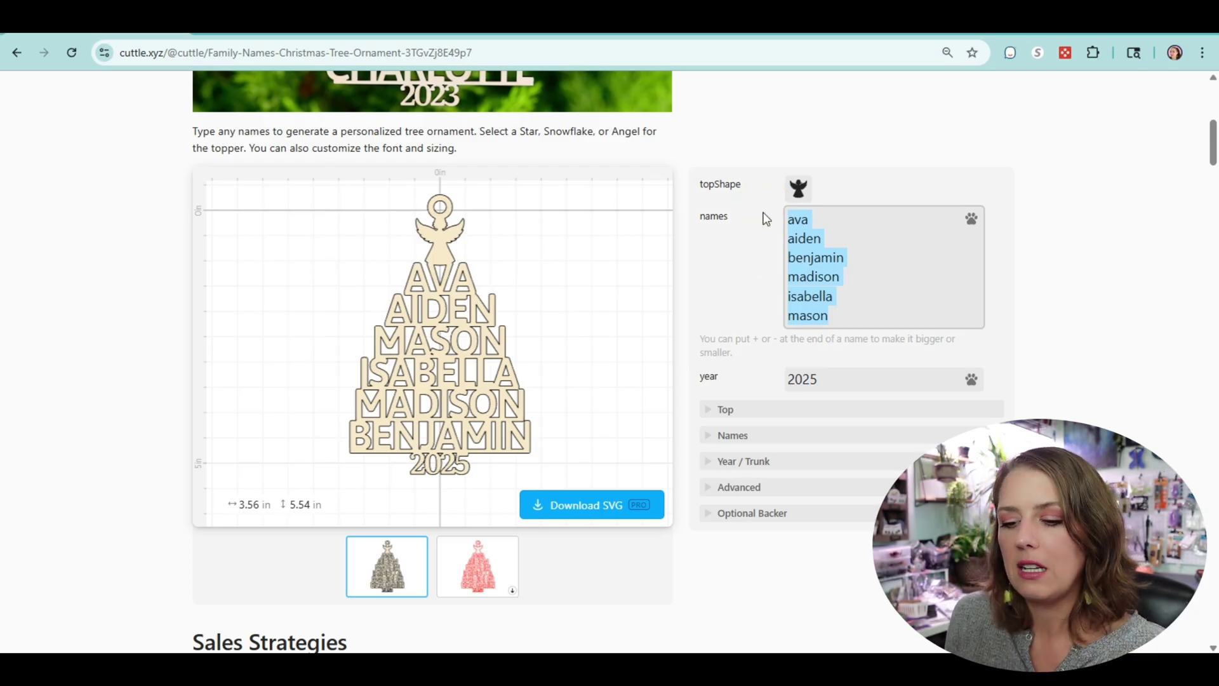
text(Roxy)
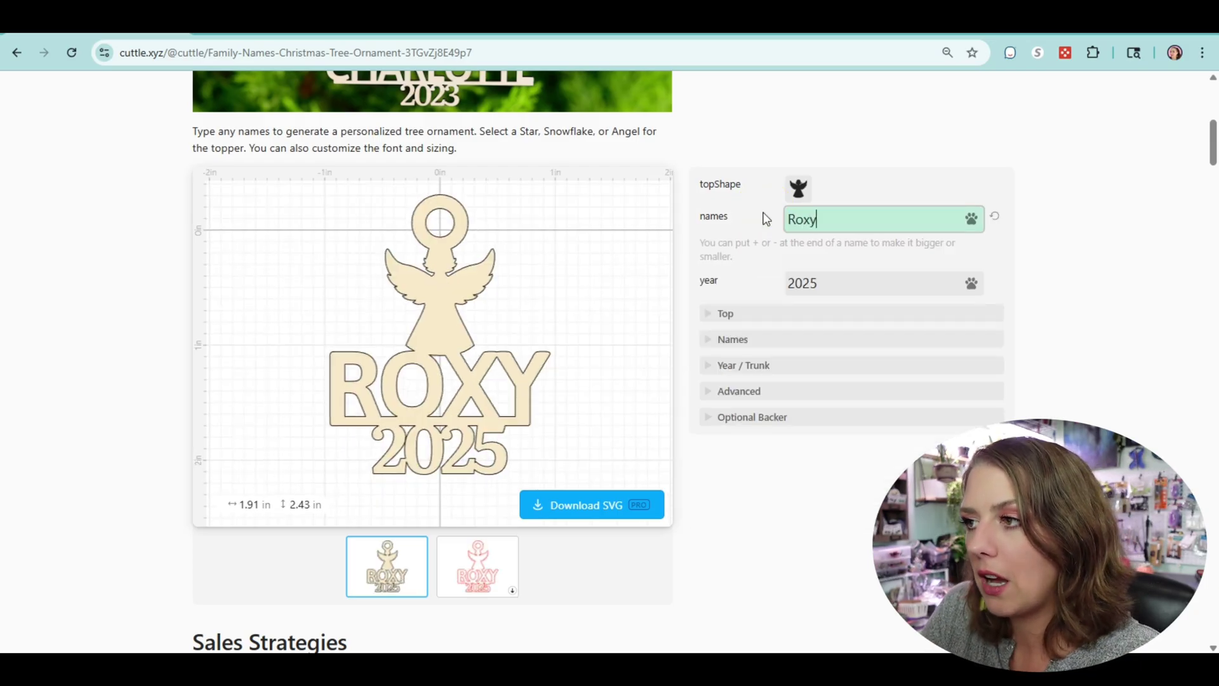
key(Return)
text(Dio)
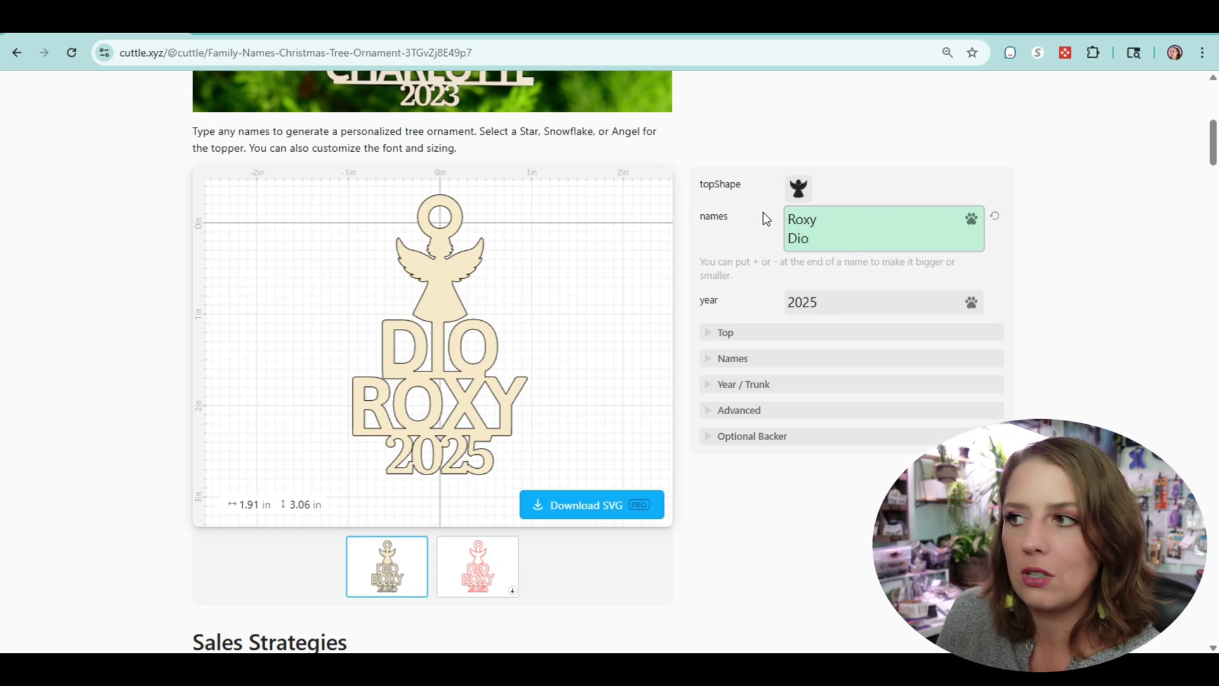
key(Return)
key(Return)
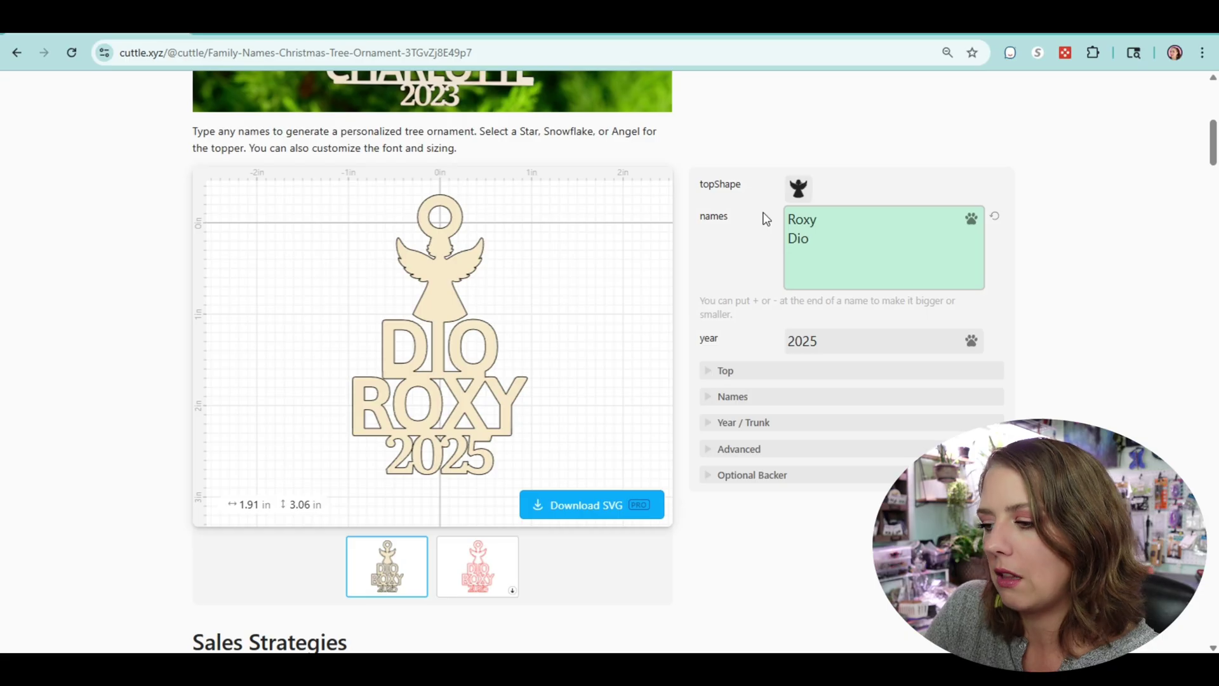
key(BackSpace)
text(Styx)
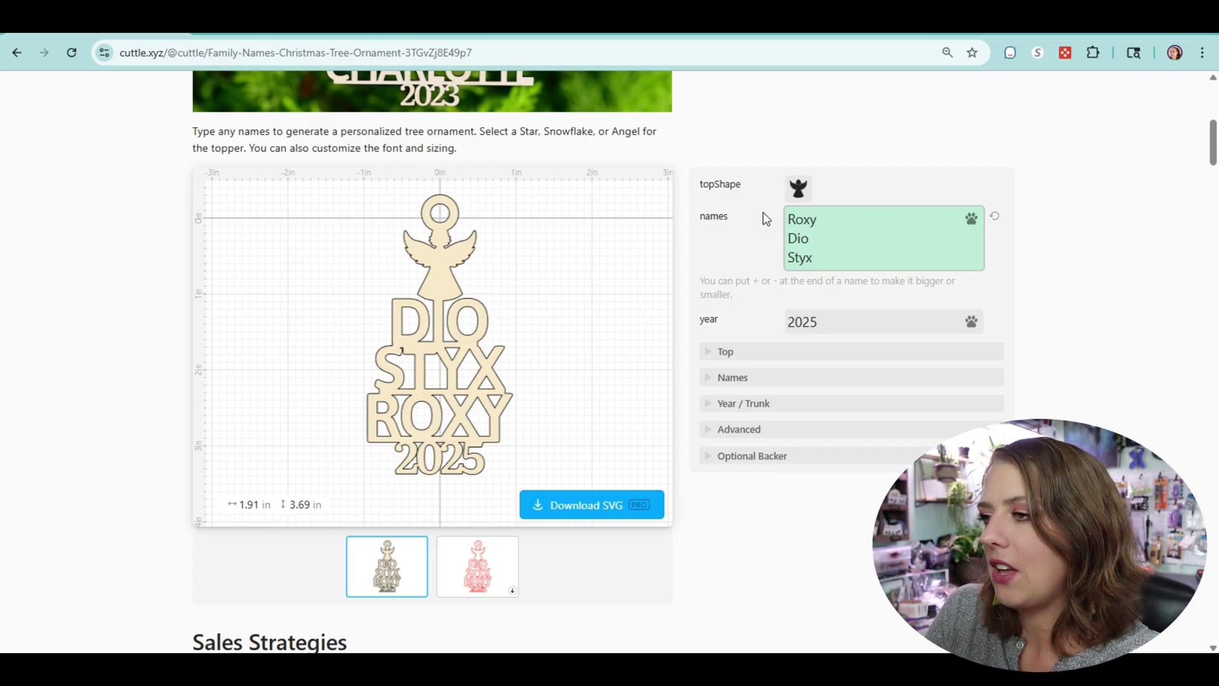
key(Return)
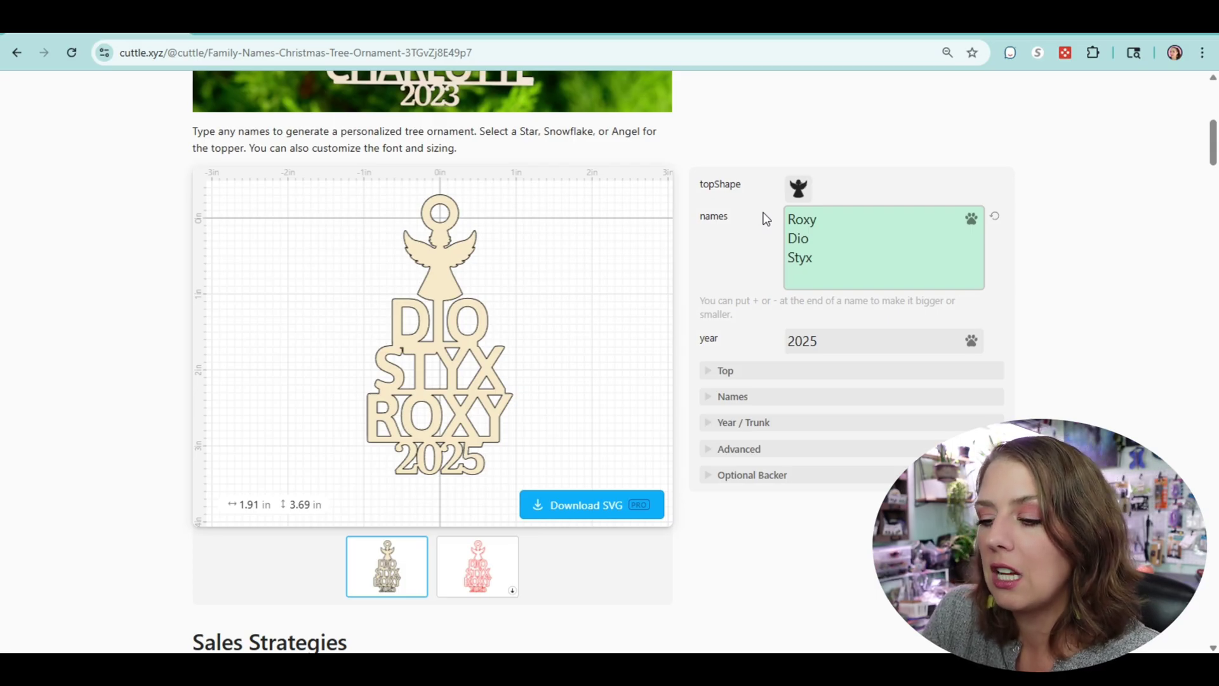
Add Joe as the fourth name, trimming 'TuxedoJoe' down to 'Joe'.
text(Tuxed)
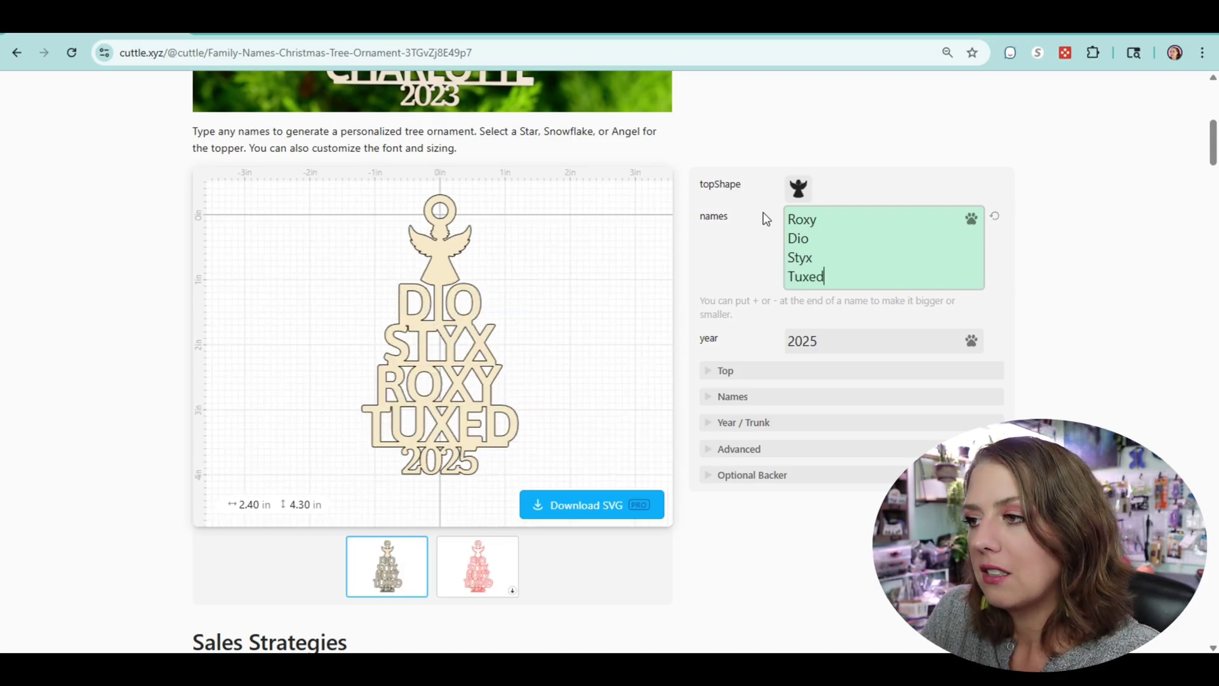
text(o)
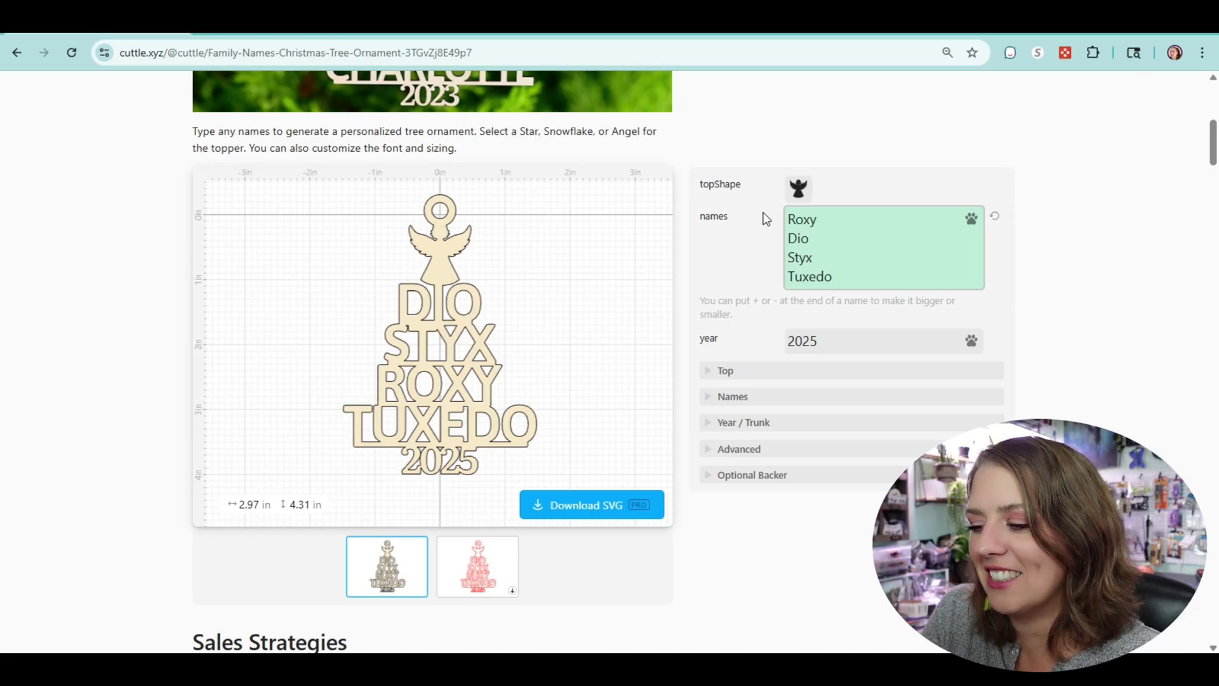
text(Joe)
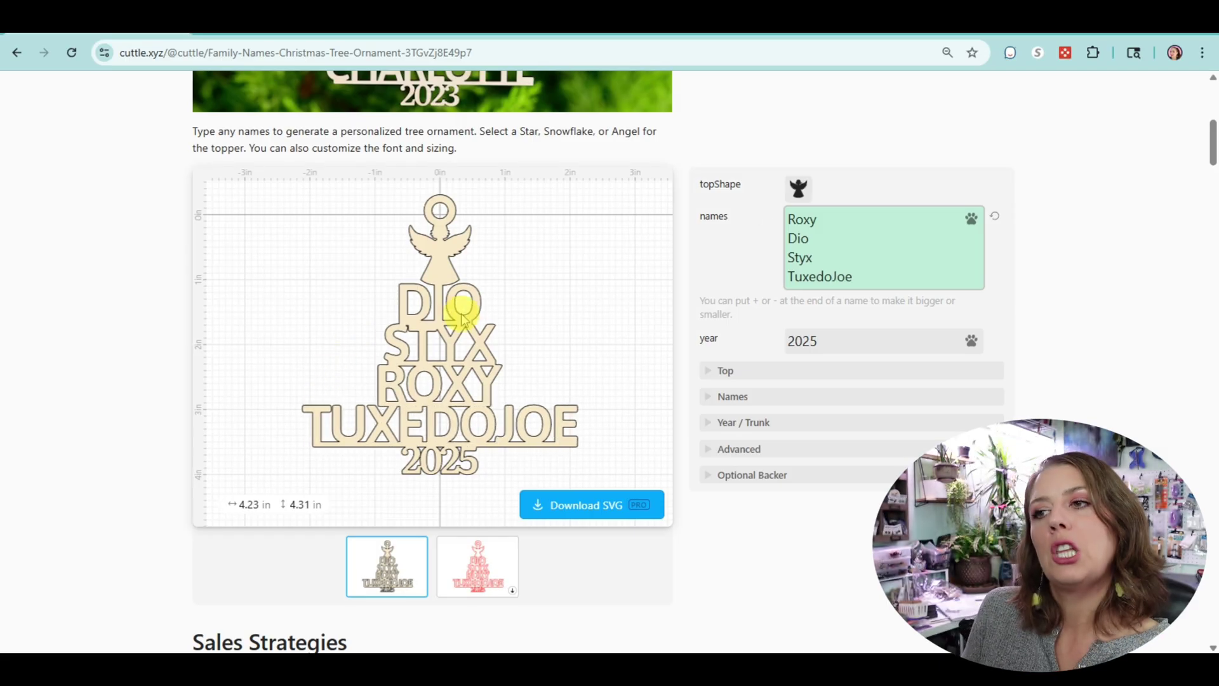
click(834, 279)
drag(832, 279, 788, 278)
key(BackSpace)
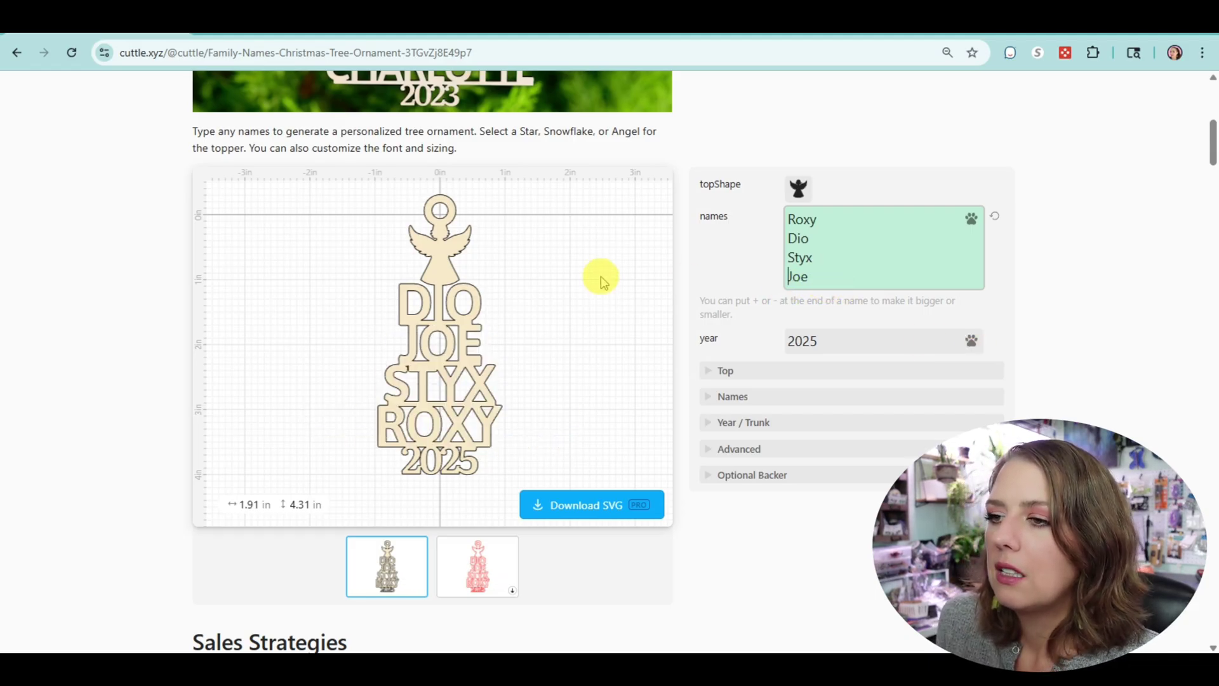
Swap the angel topper for the paw symbol from the Recommended shapes.
click(798, 188)
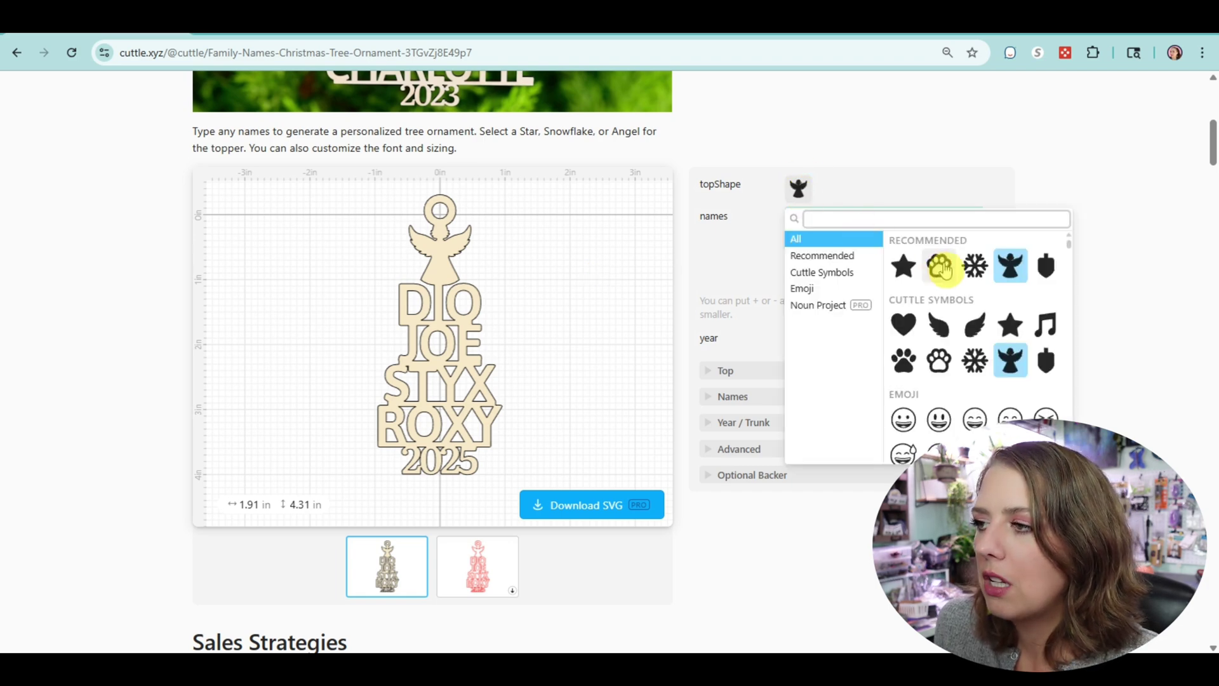
click(941, 266)
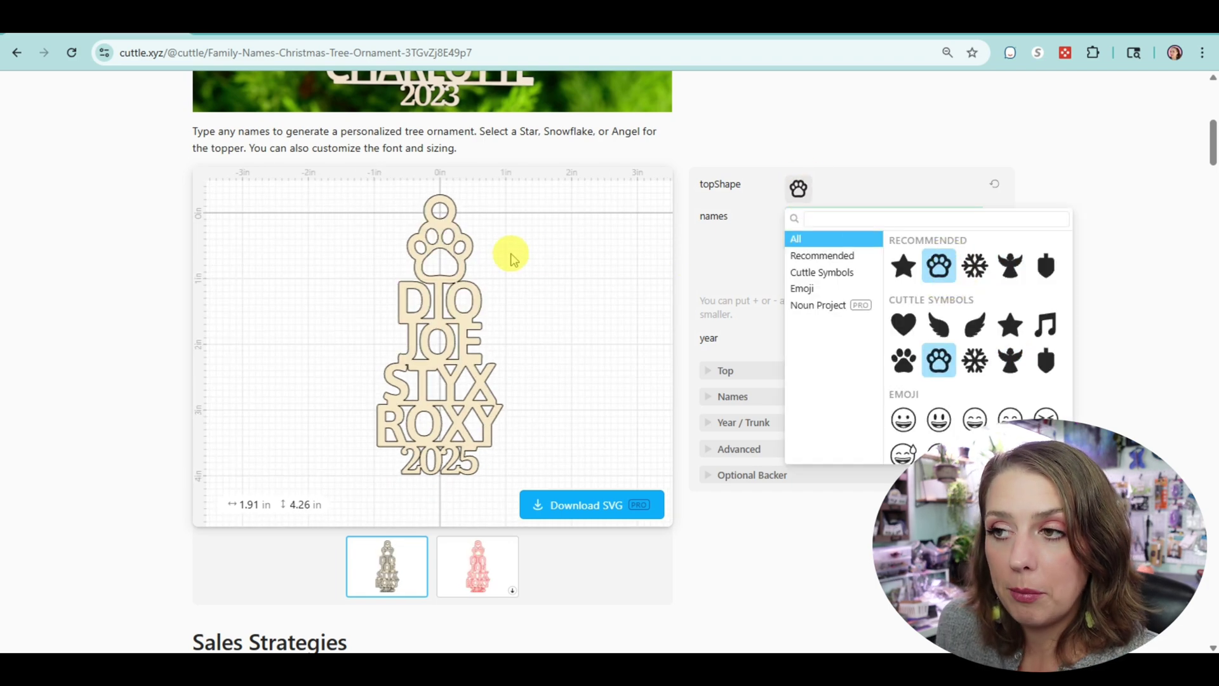
click(904, 219)
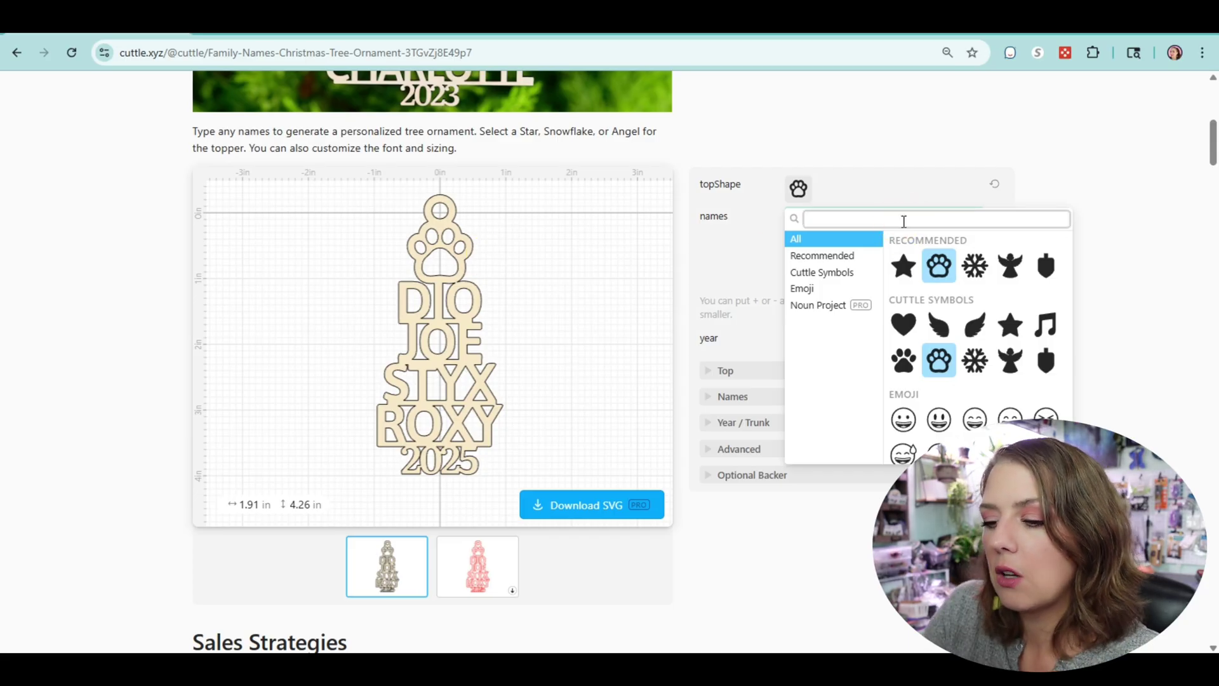
key(Escape)
click(847, 342)
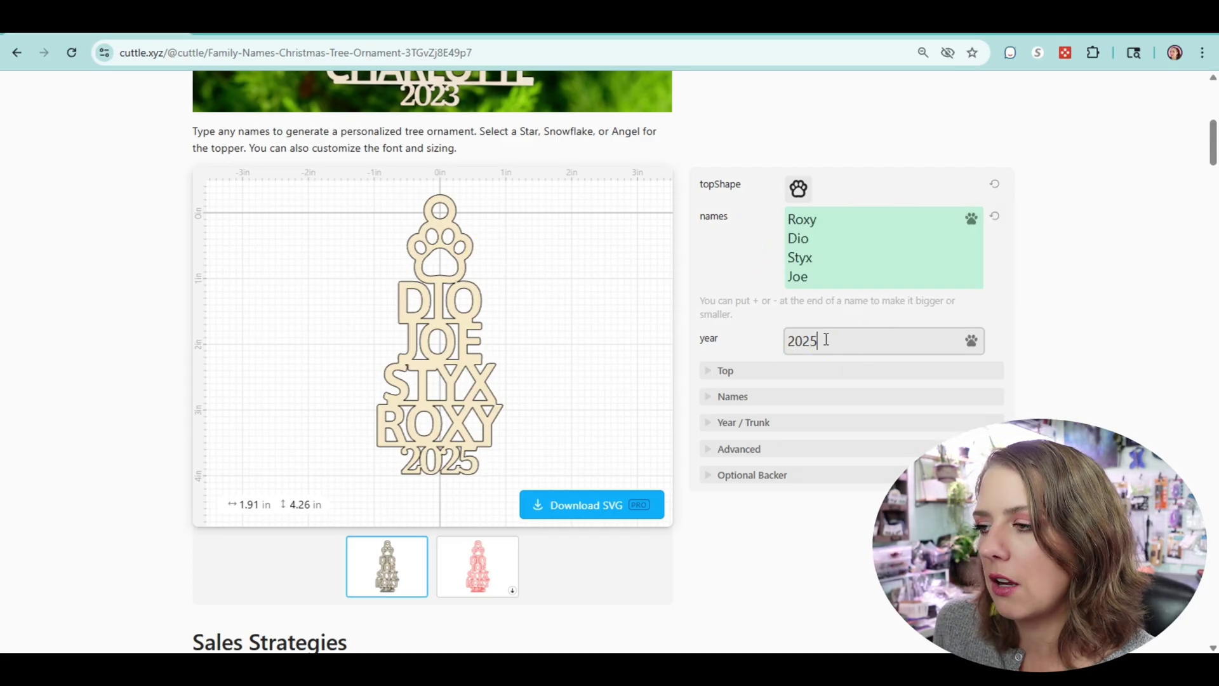
click(816, 371)
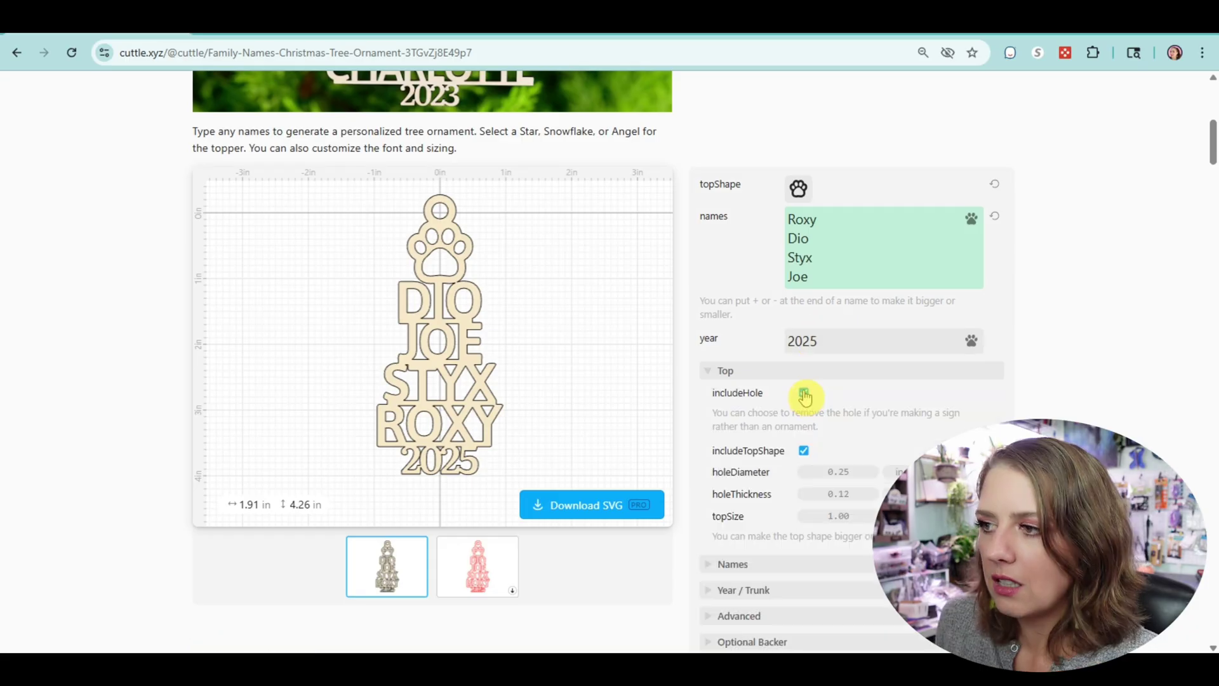
click(707, 372)
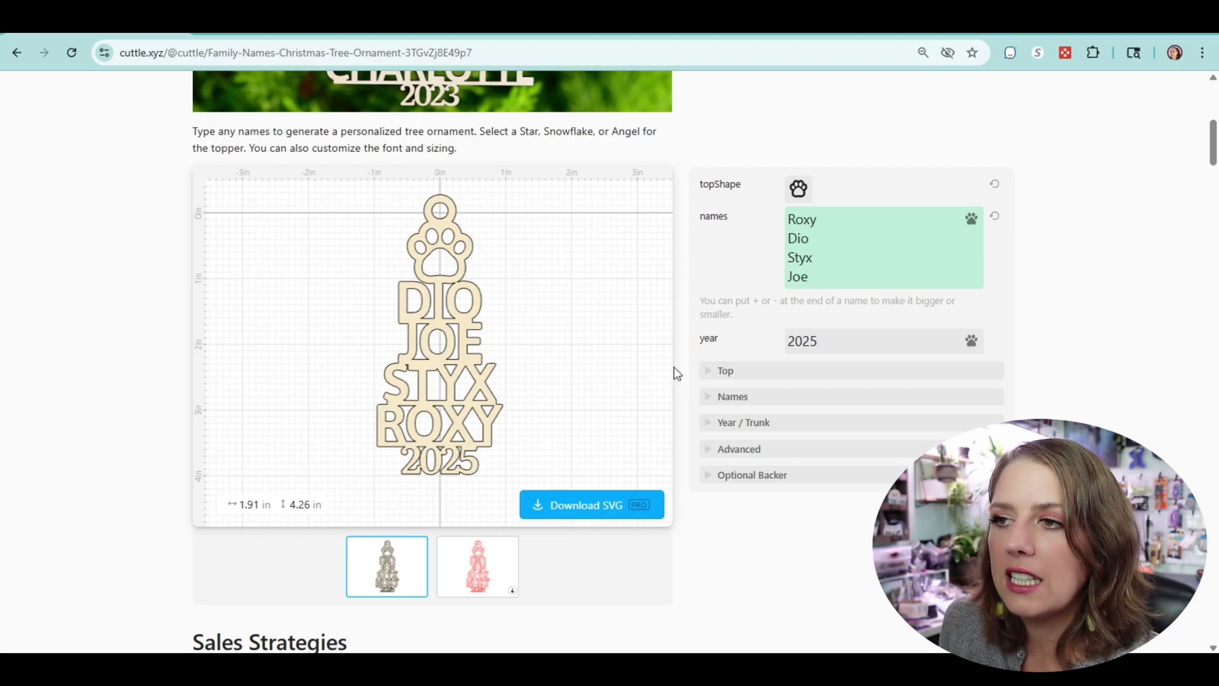
scroll(655, 371, down, 10)
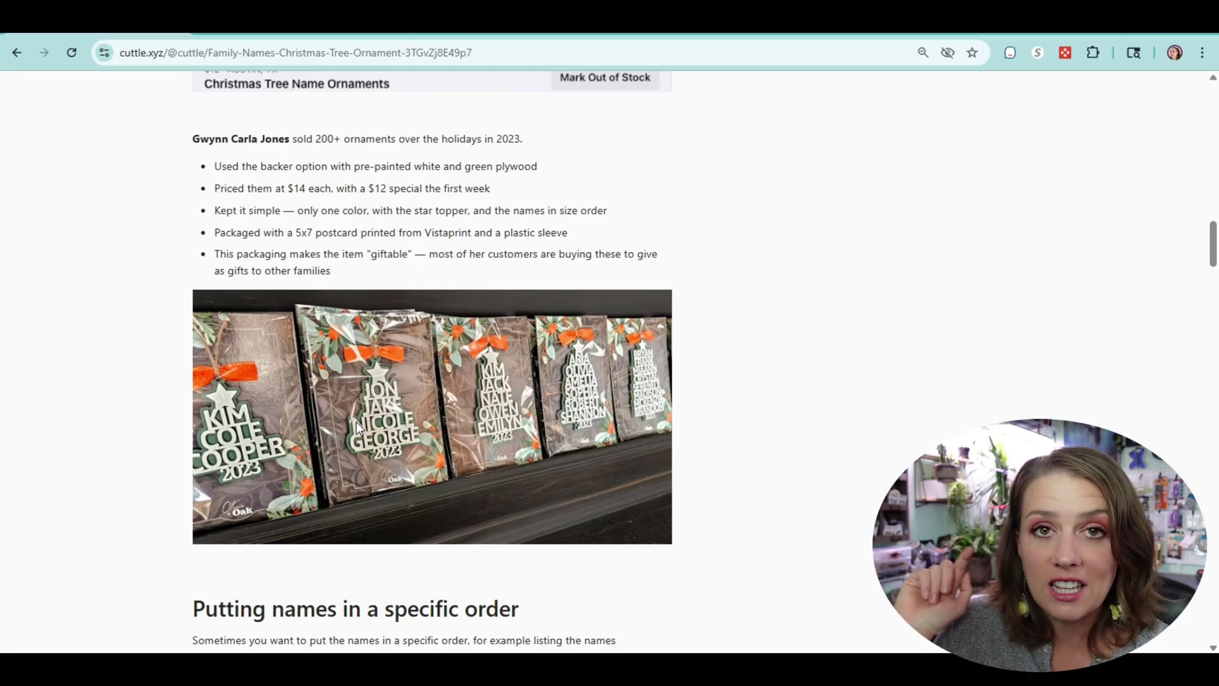
scroll(343, 424, up, 20)
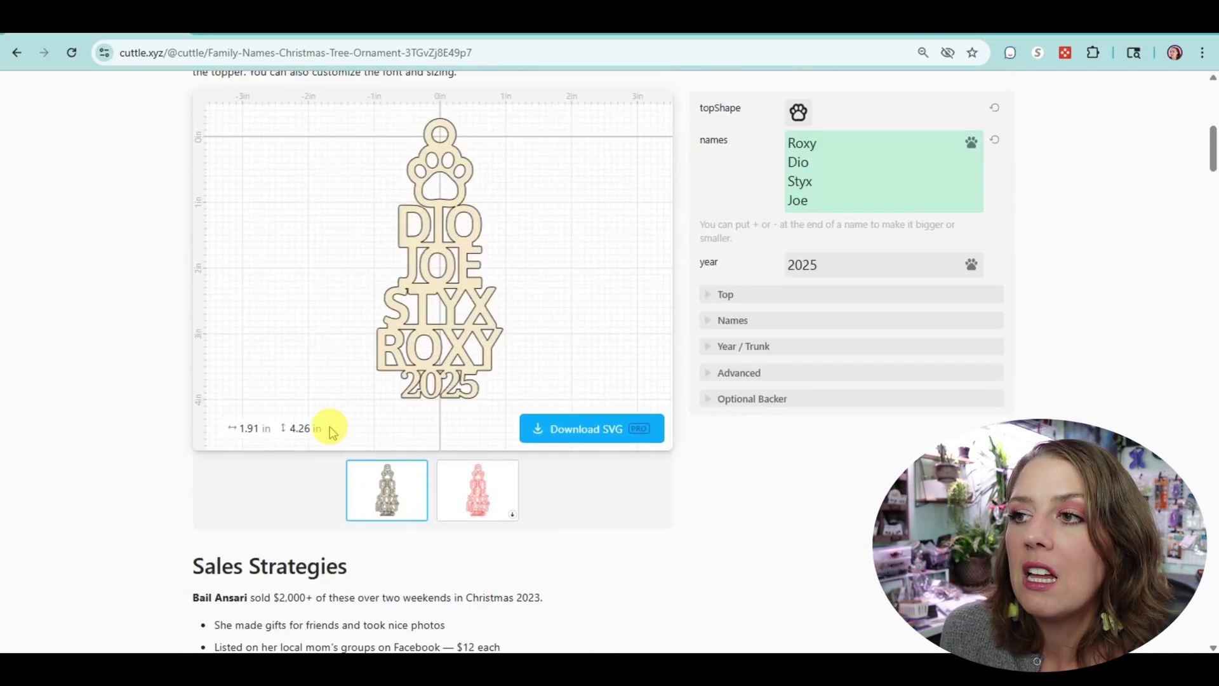
scroll(329, 429, down, 7)
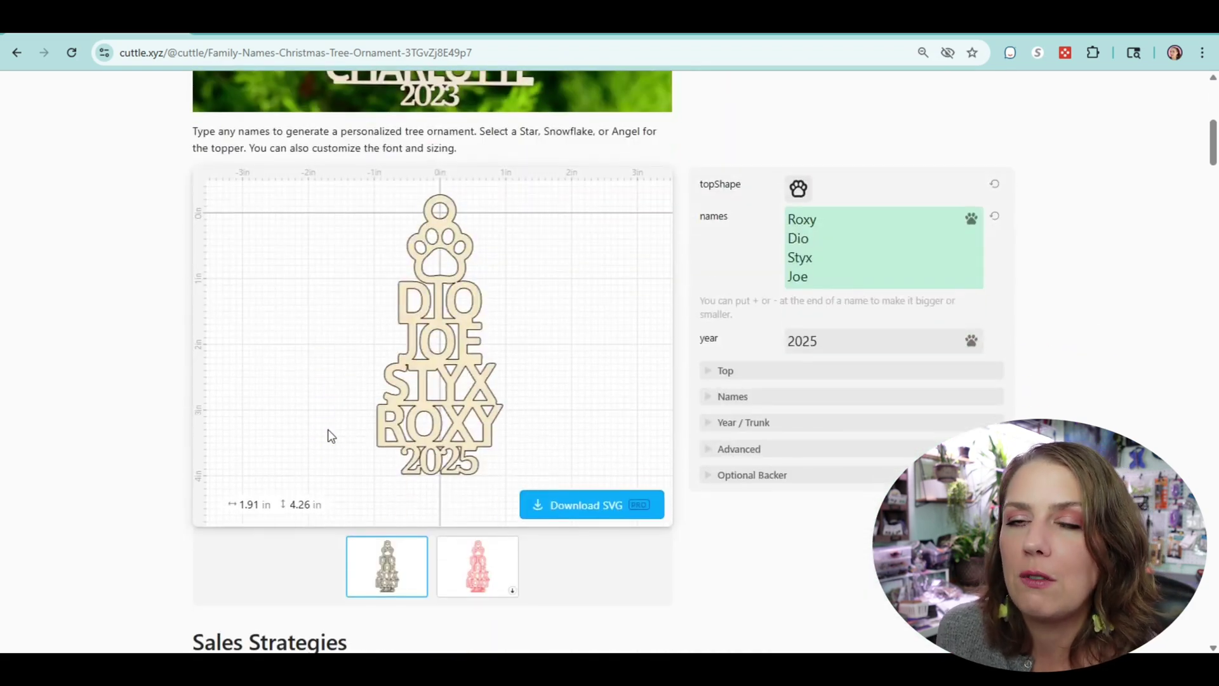
scroll(308, 524, up, 1)
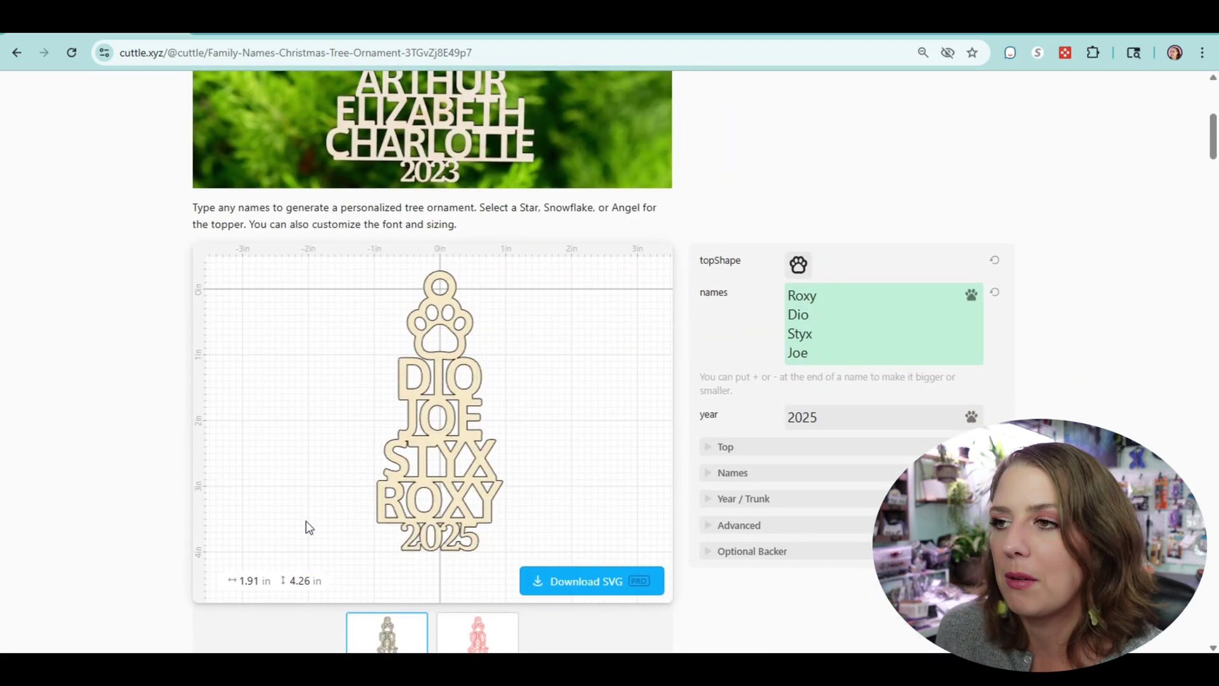
Return to My Projects and browse down to ornament templates like Split Monogram Ornament.
scroll(307, 524, up, 5)
click(271, 96)
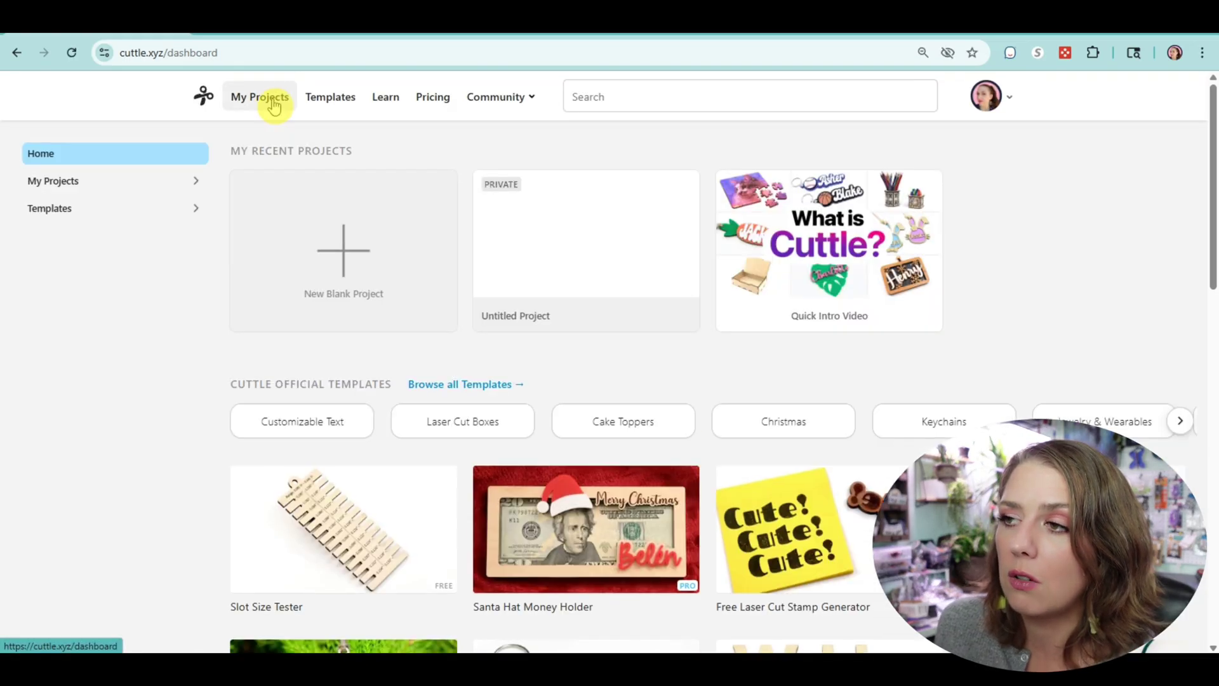
scroll(474, 308, down, 2)
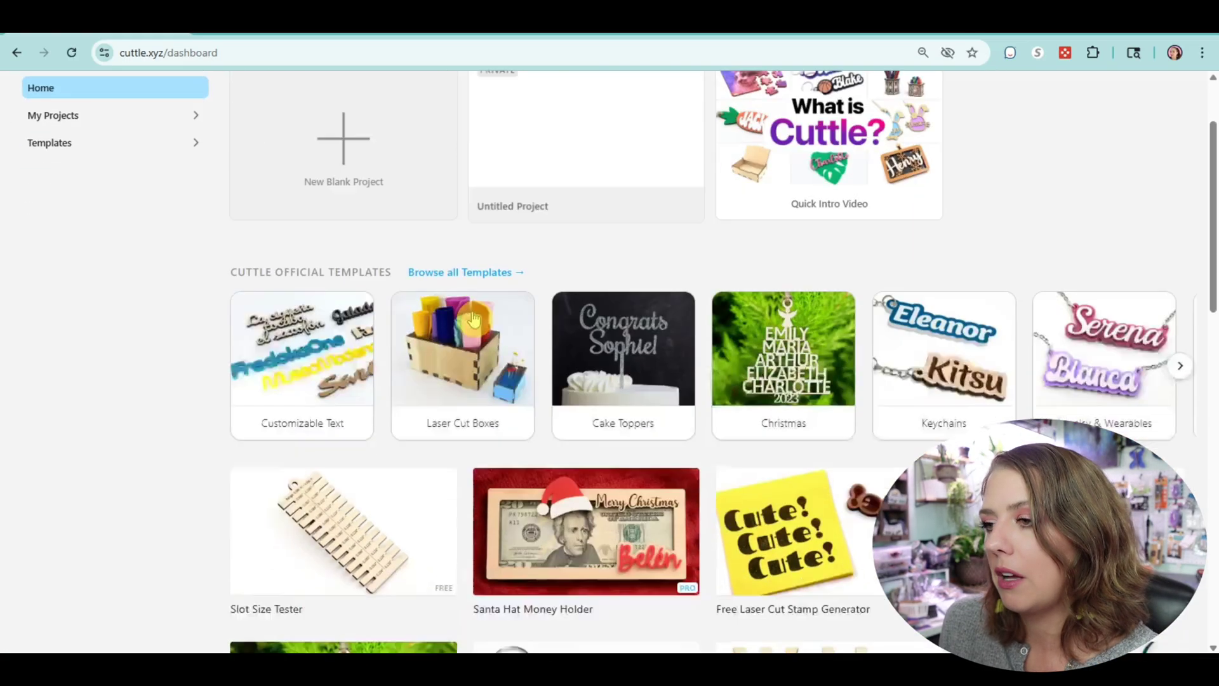
scroll(473, 318, down, 5)
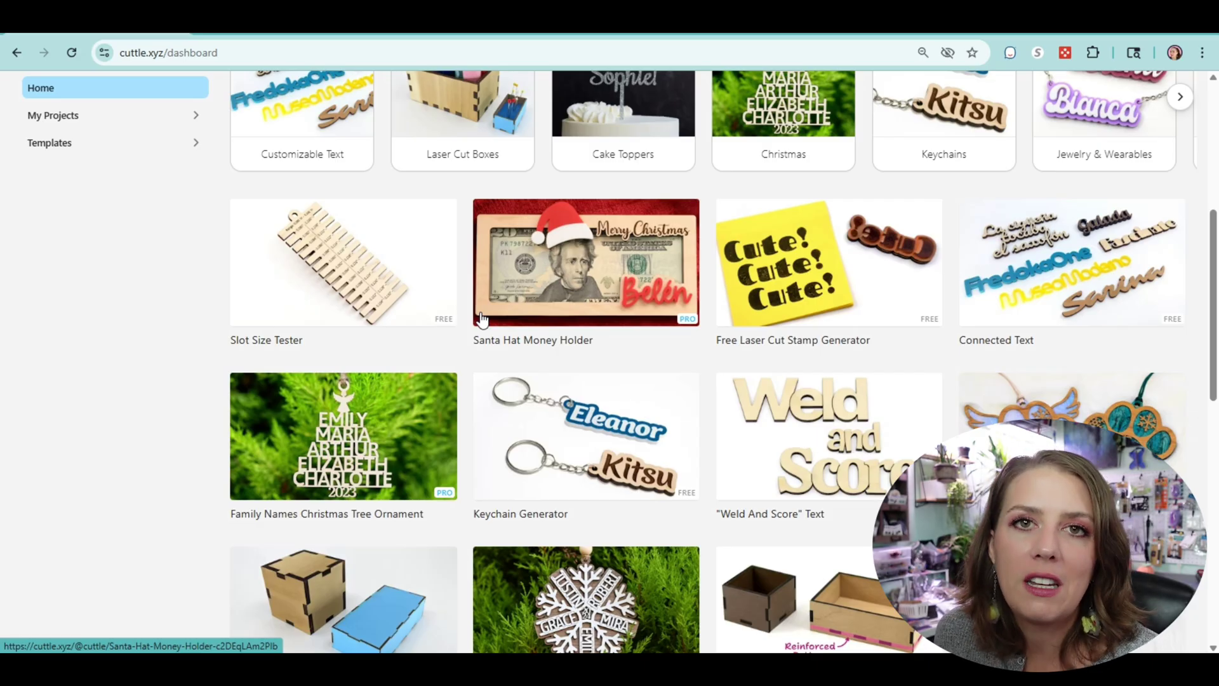
scroll(482, 319, down, 10)
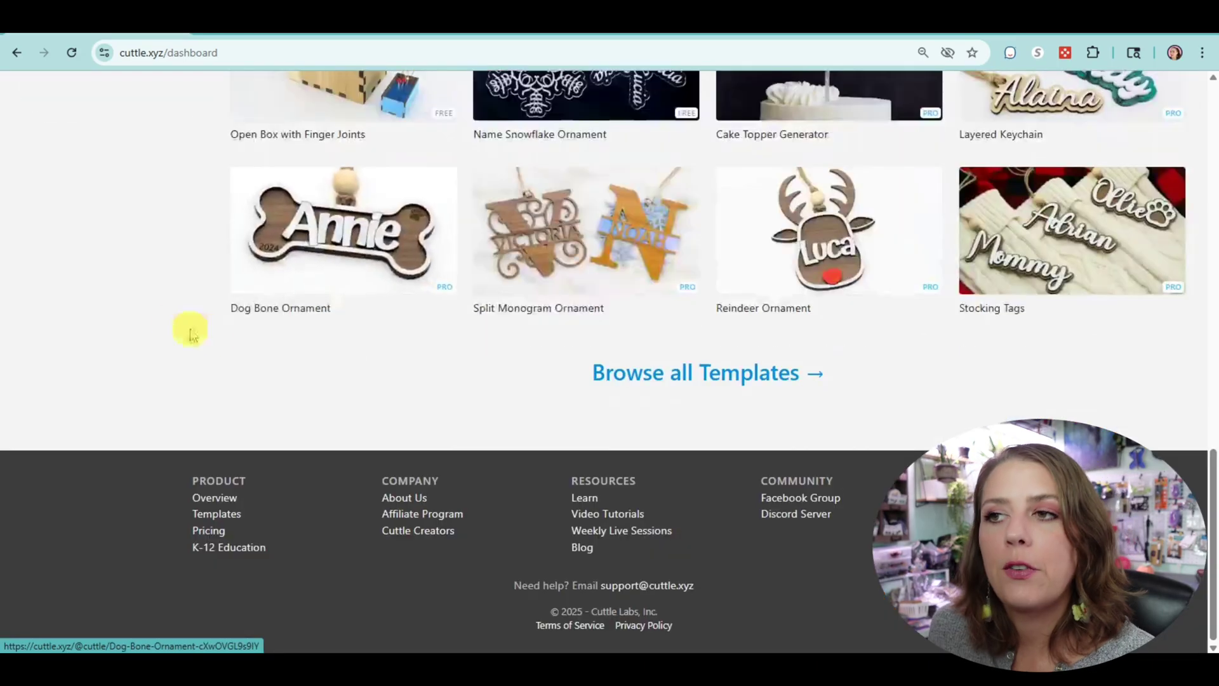
click(582, 244)
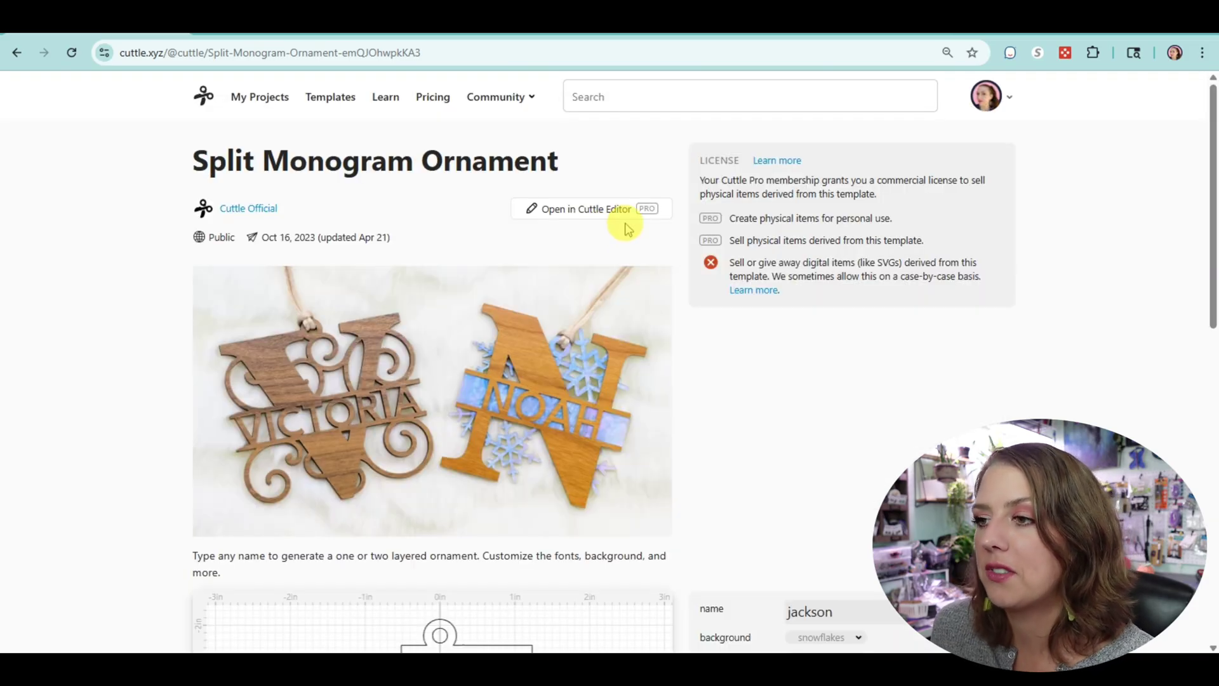
click(626, 223)
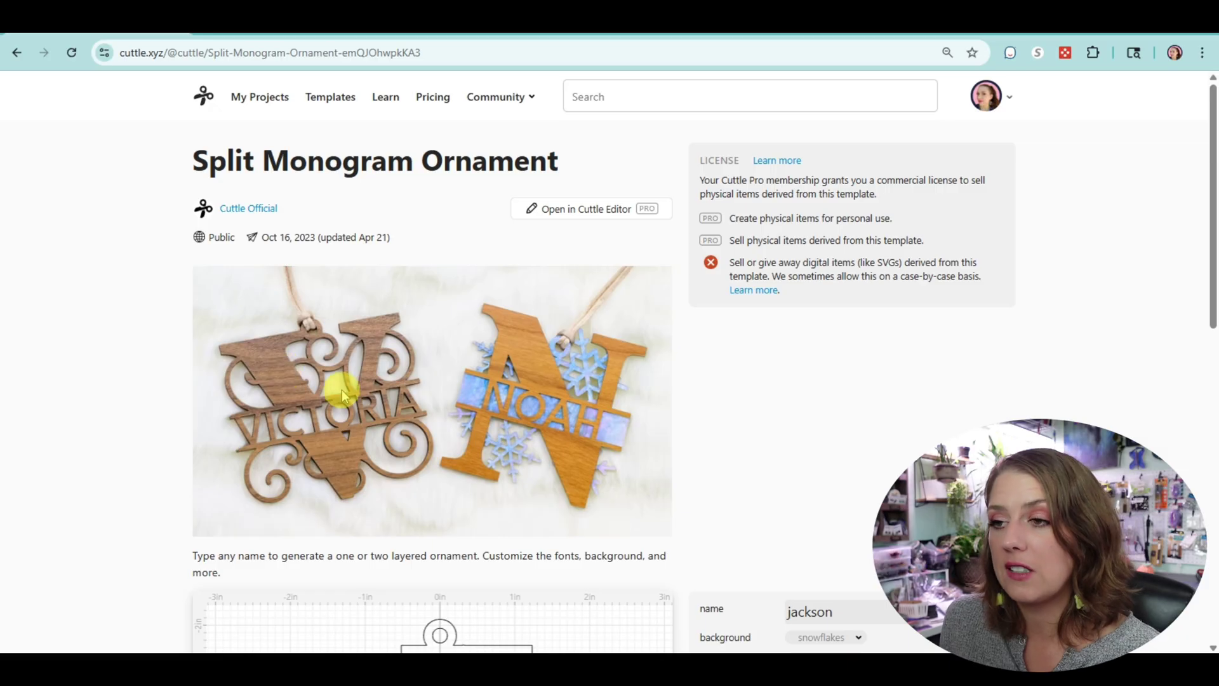
scroll(342, 389, down, 4)
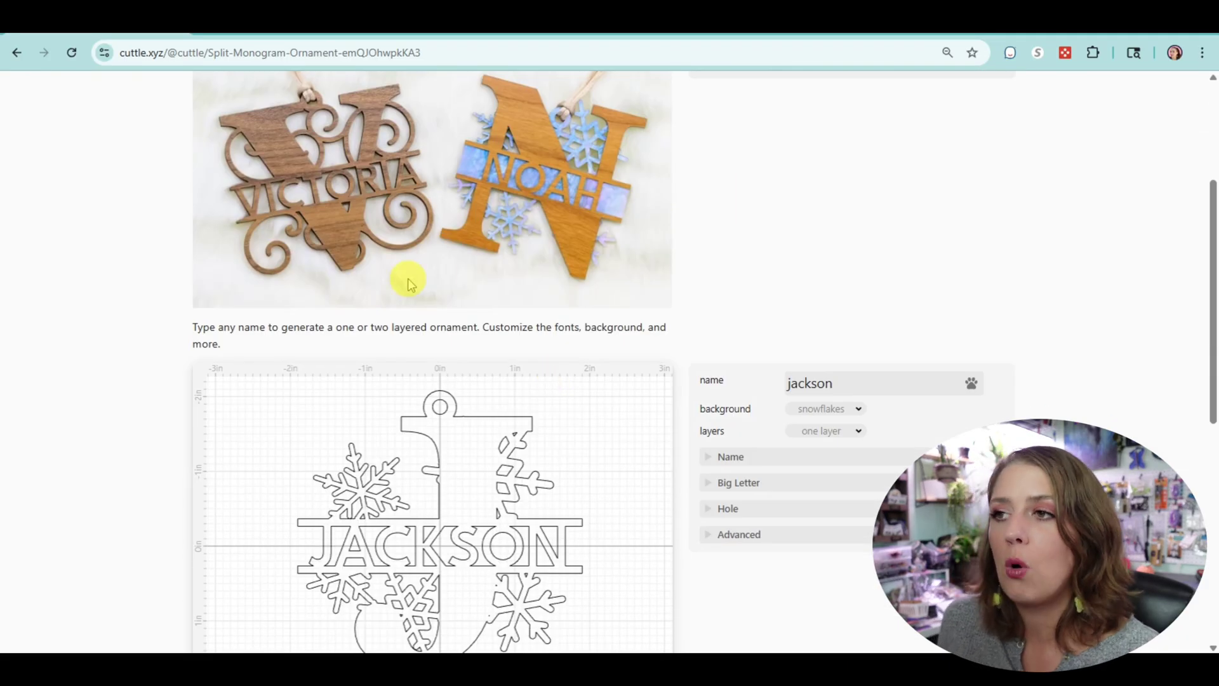
scroll(408, 283, up, 3)
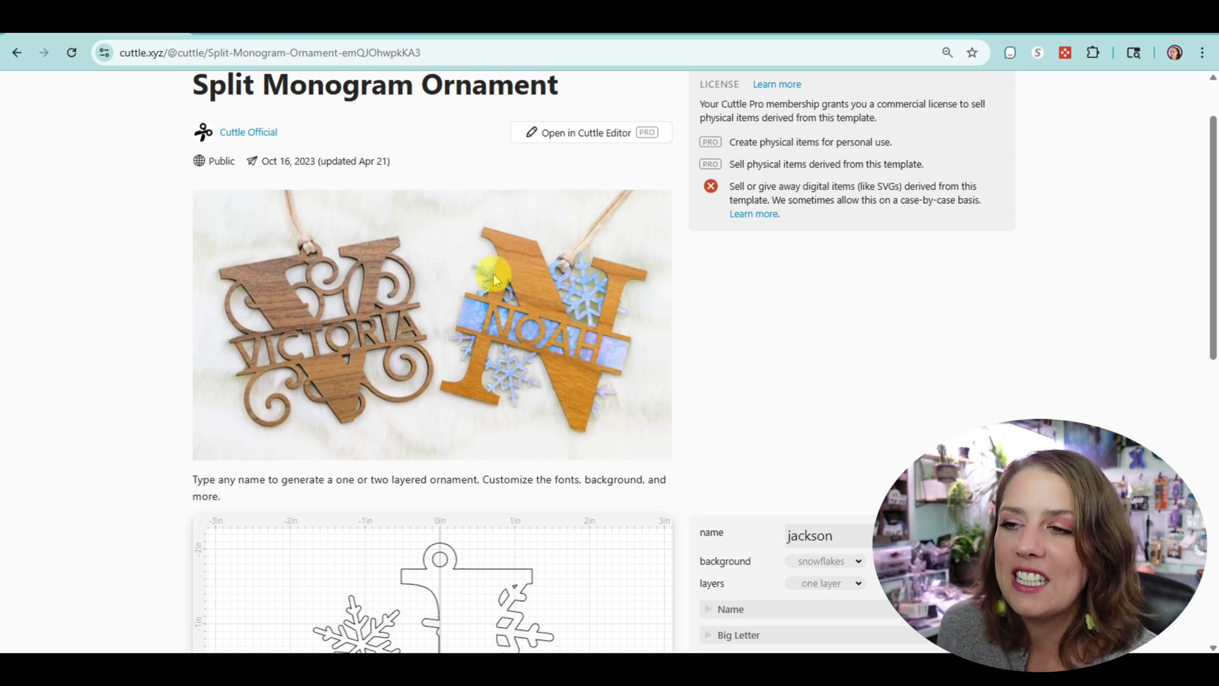
scroll(493, 275, down, 2)
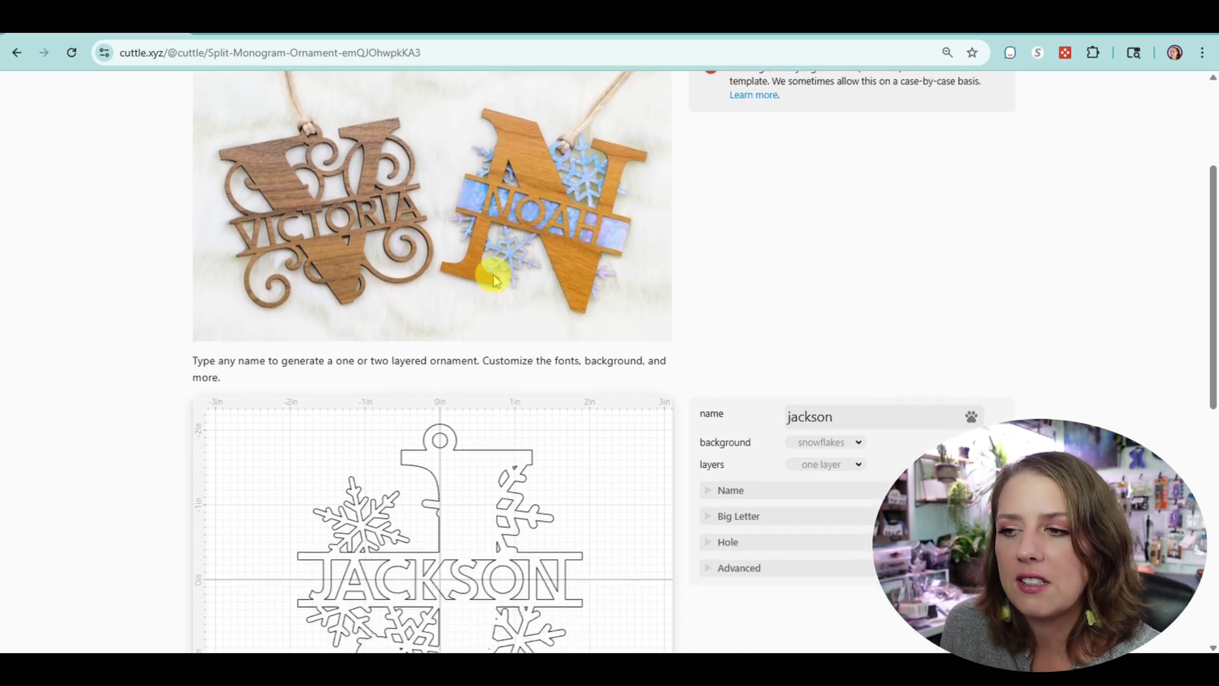
scroll(495, 280, down, 1)
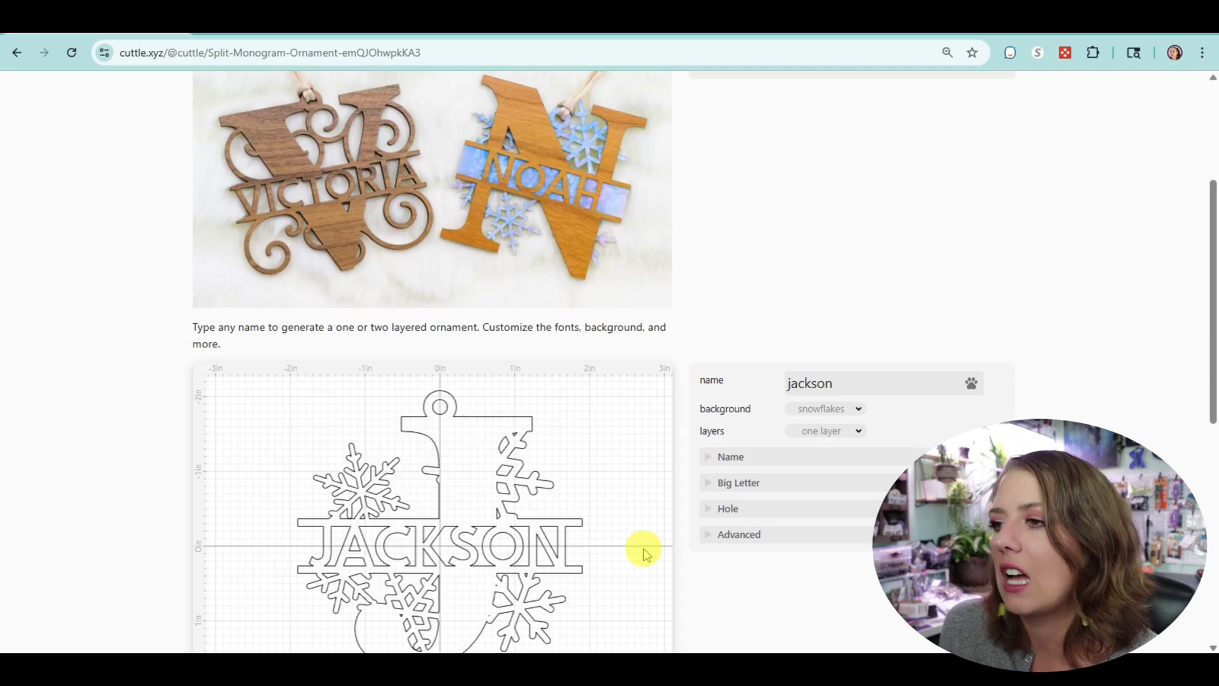
scroll(642, 527, down, 2)
scroll(427, 267, down, 4)
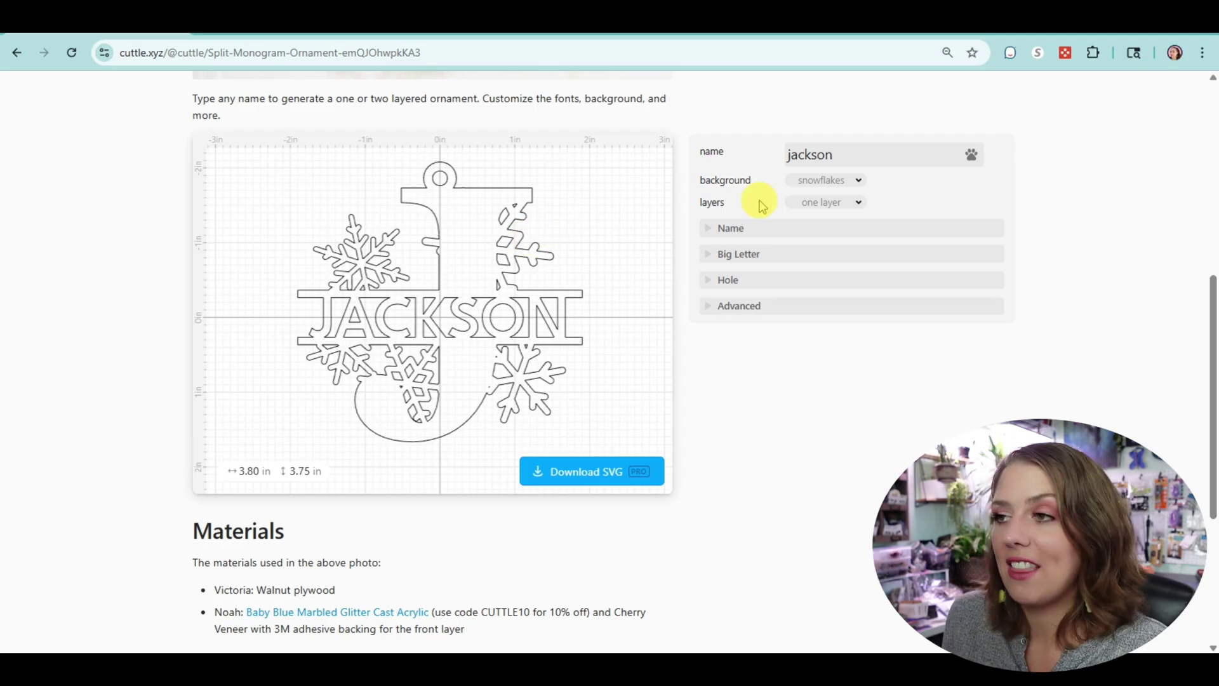
Change the monogram name to Autumn and switch the background from snowflakes to swirls.
drag(840, 153, 699, 154)
text(Aut)
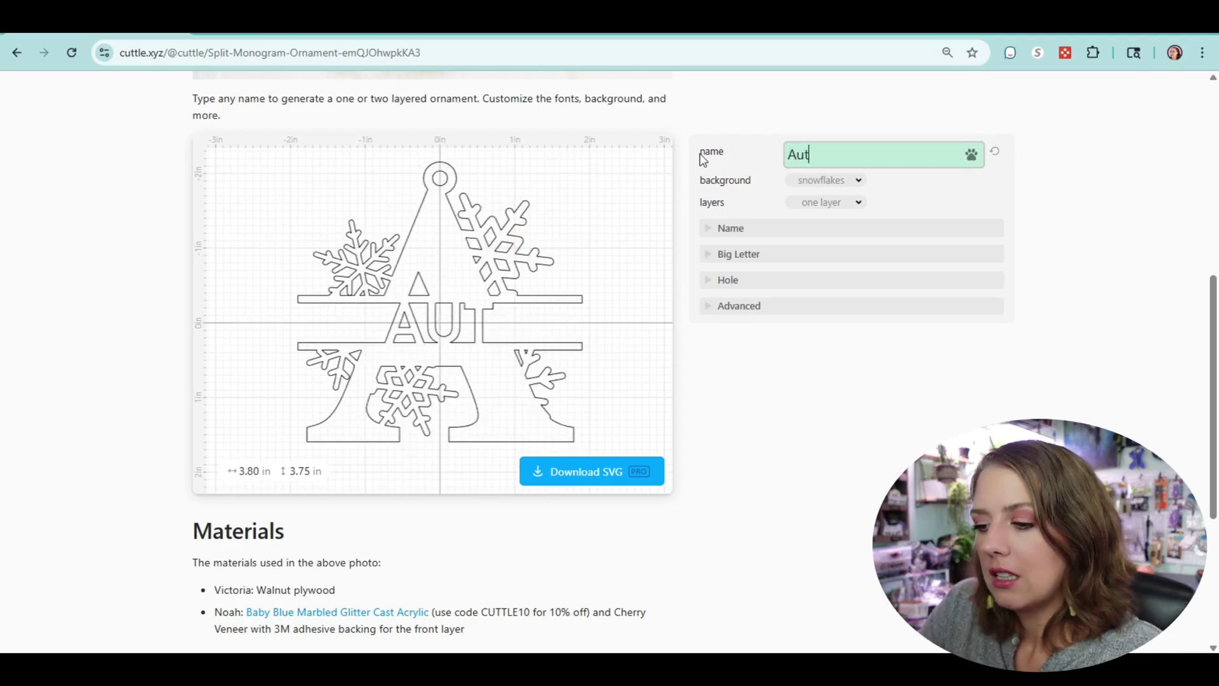
text(umn)
scroll(699, 153, up, 1)
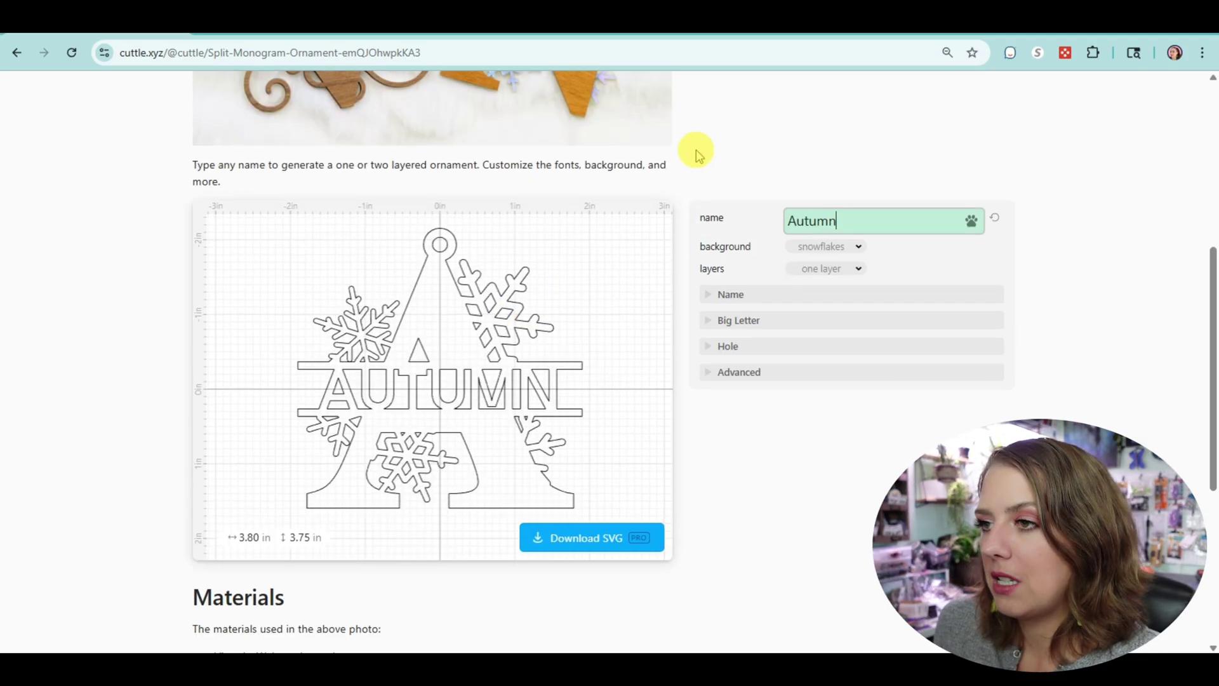
scroll(699, 153, down, 1)
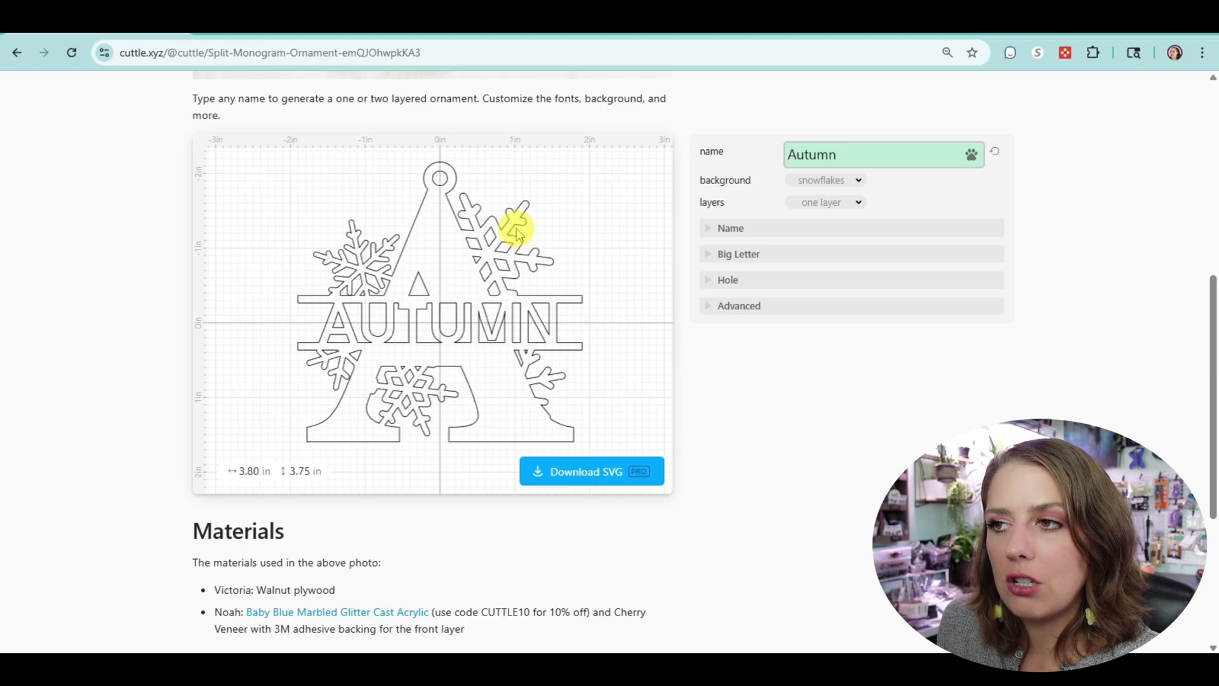
click(857, 182)
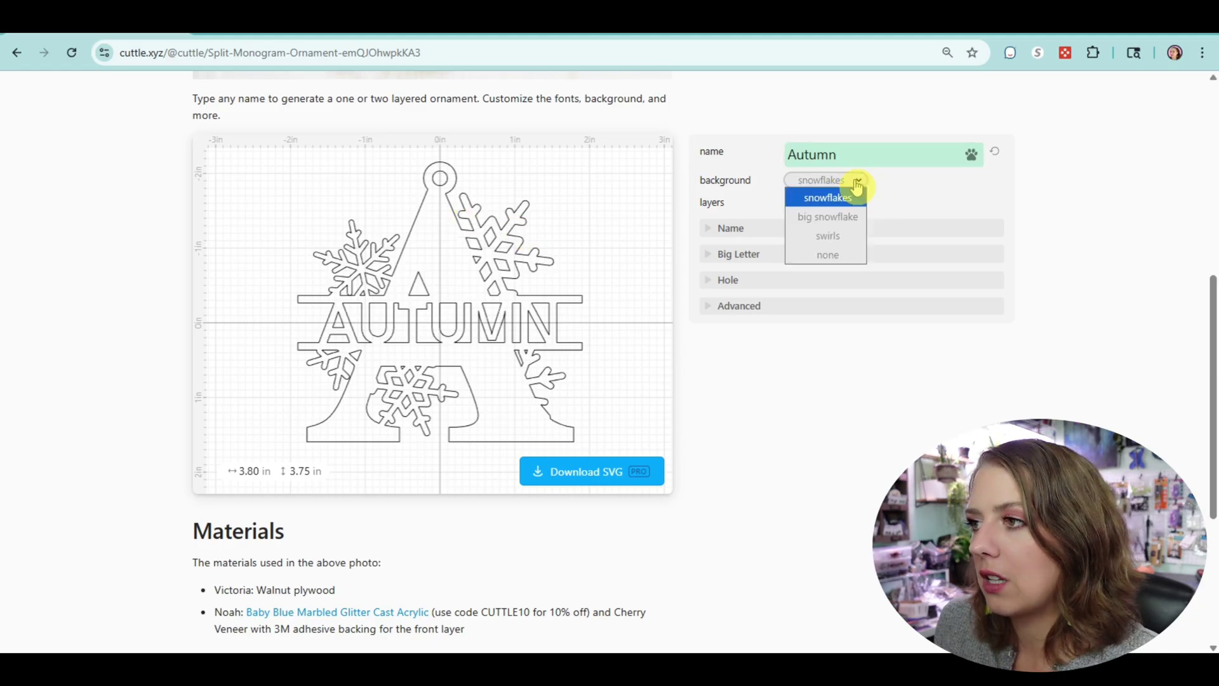
click(833, 237)
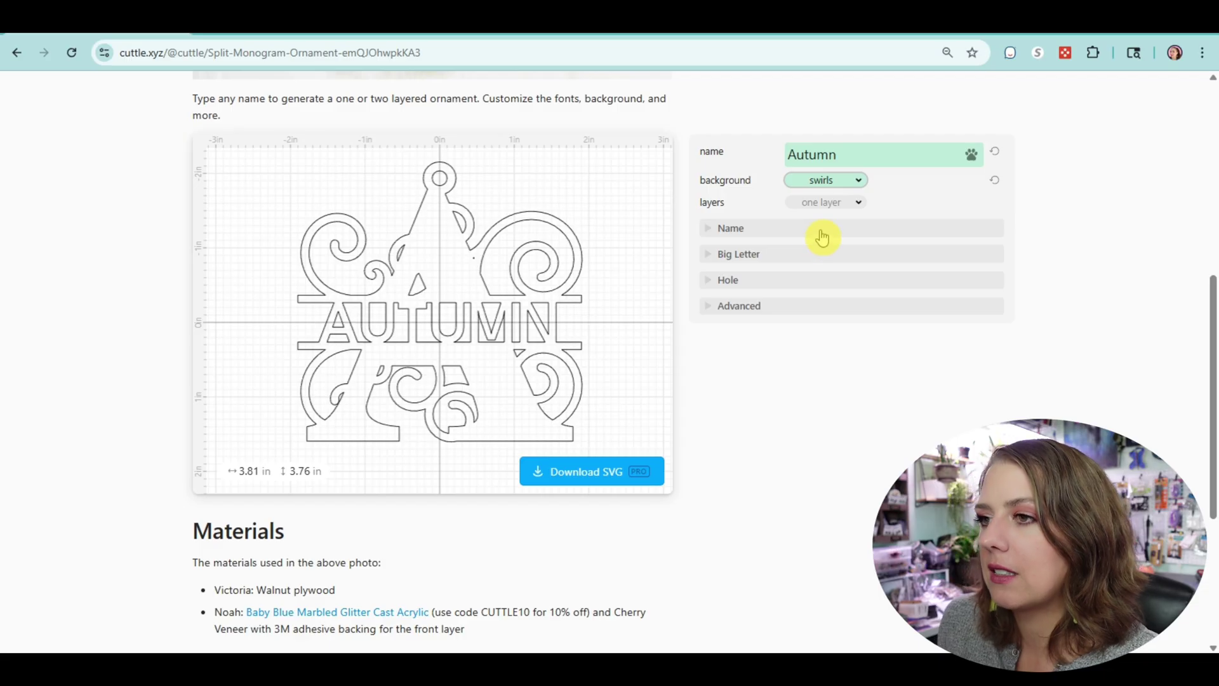
Set nameWidth to 3.50 in and nameHeight to 0.60 in, keeping the current font.
click(708, 230)
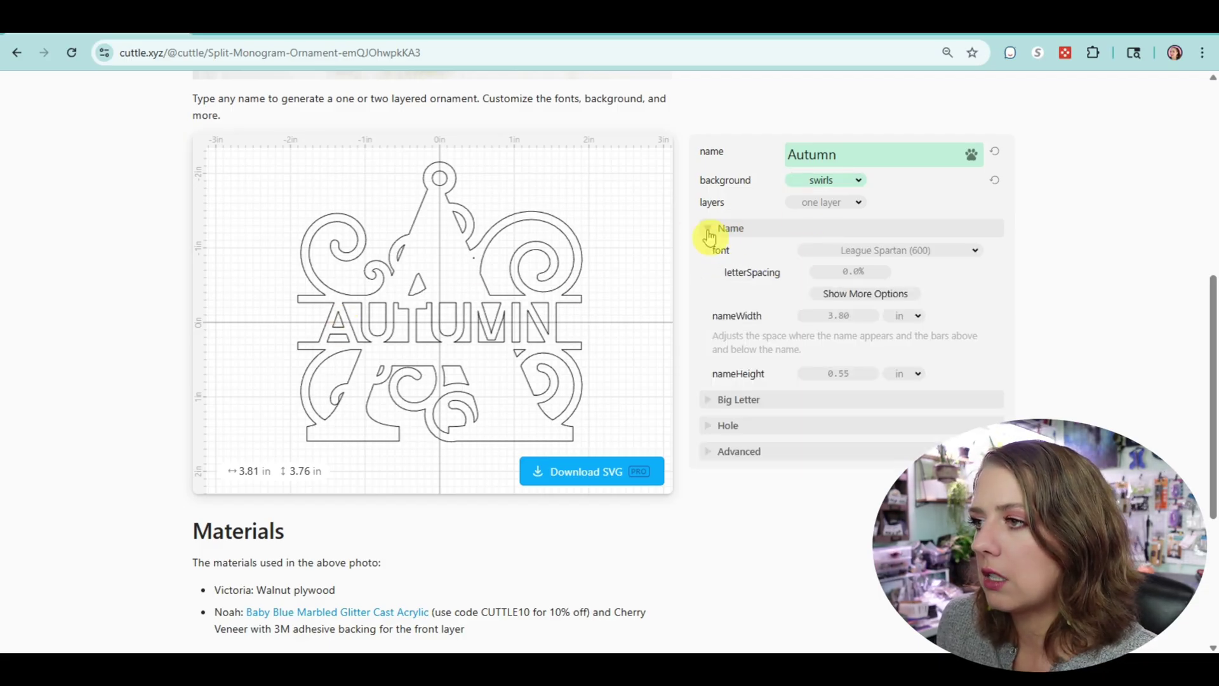
click(932, 252)
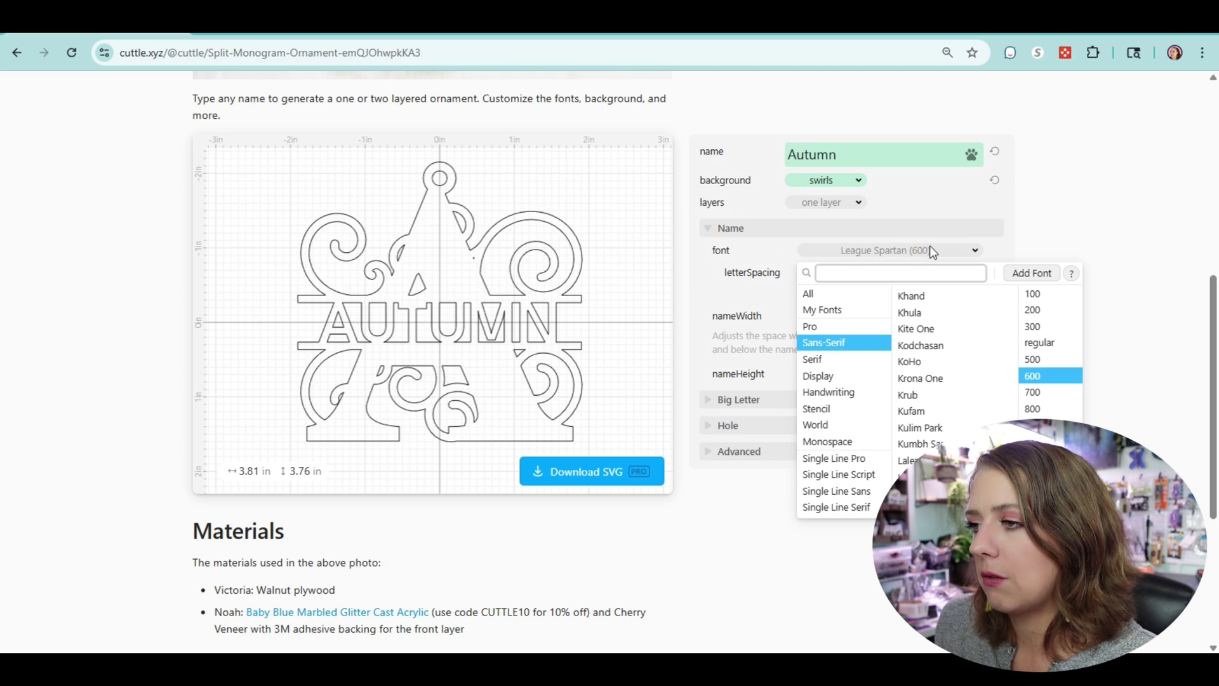
click(1051, 232)
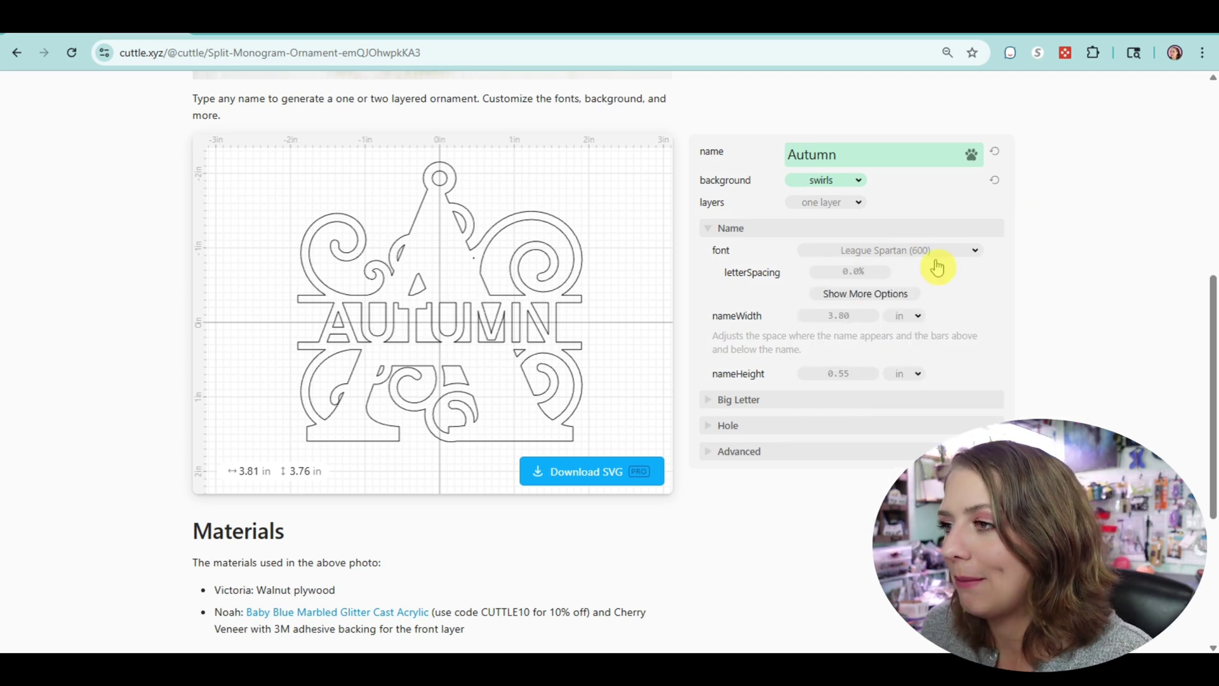
drag(849, 321, 794, 327)
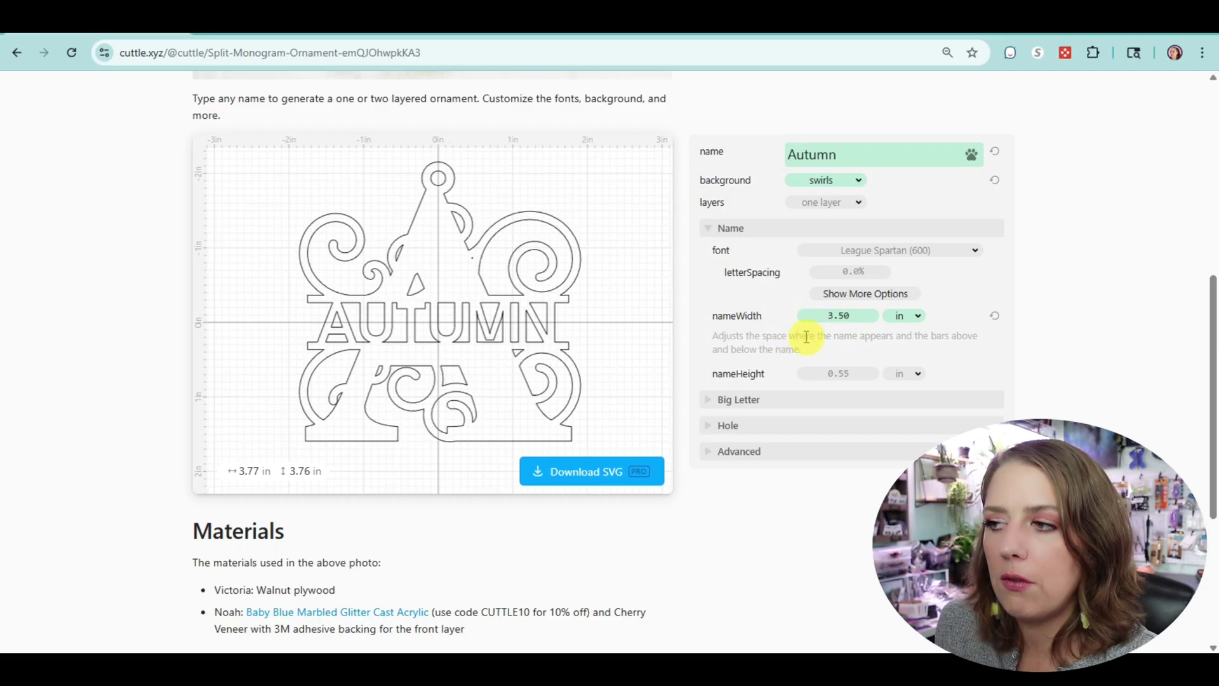
mouse_move(856, 376)
mouse_down()
mouse_move(680, 368)
mouse_move(860, 375)
mouse_up()
click(857, 375)
click(854, 374)
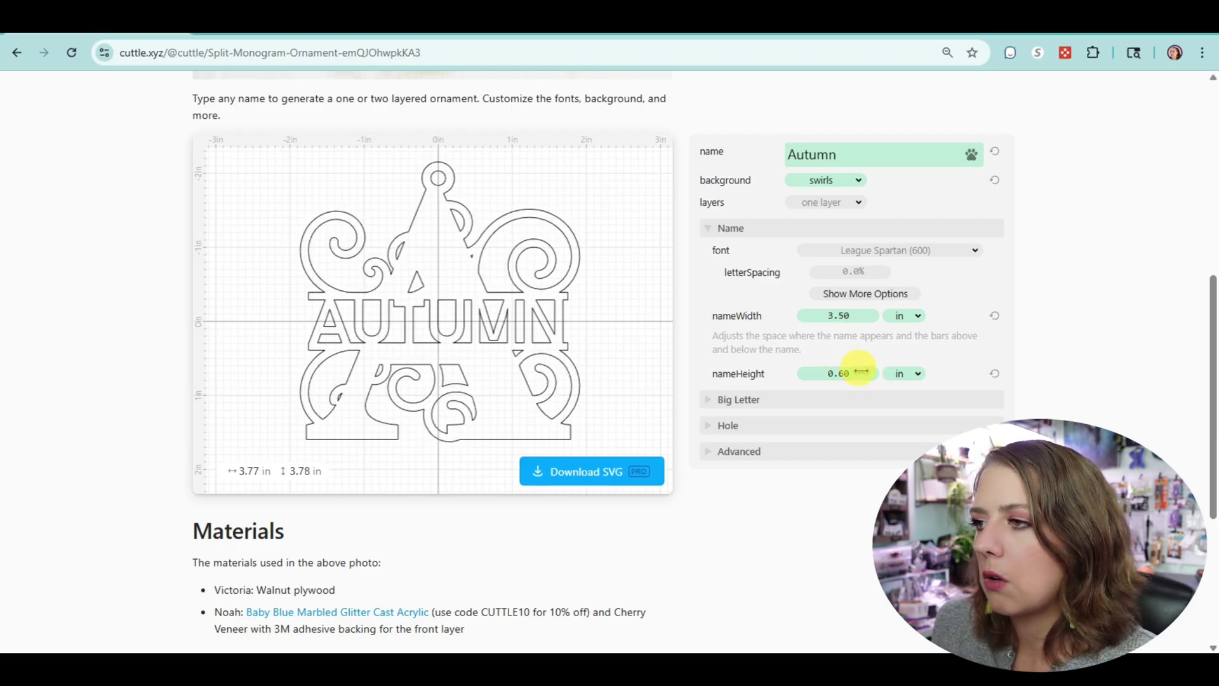
click(838, 316)
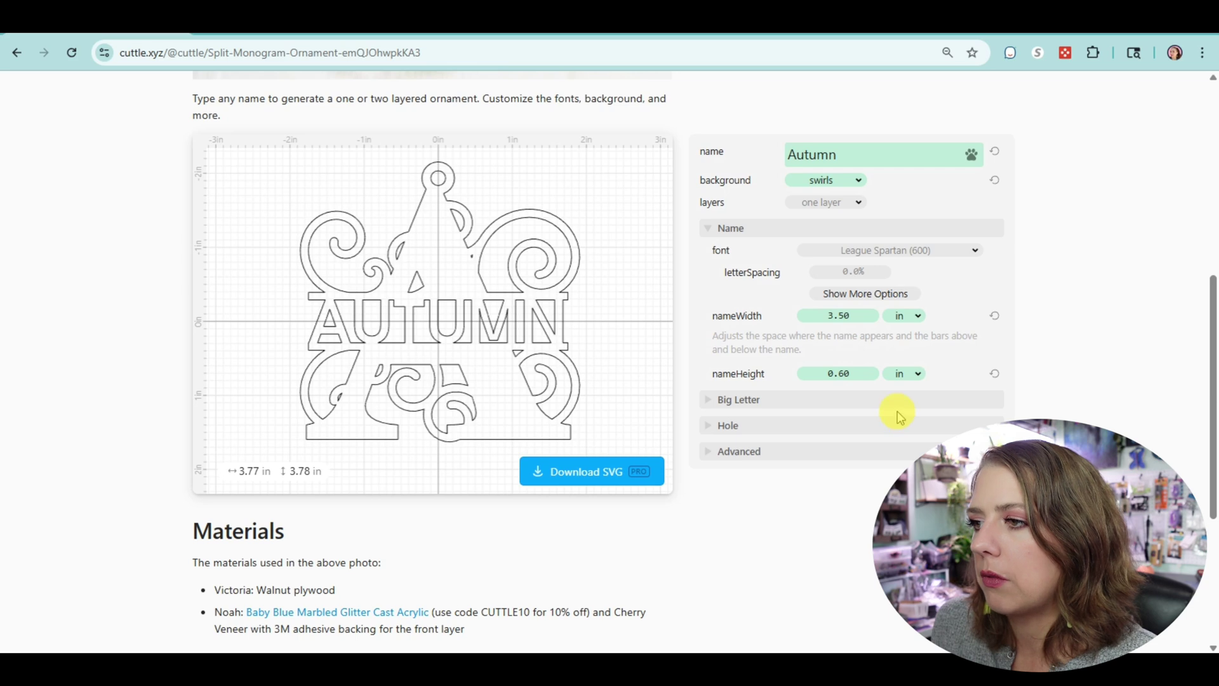
click(728, 401)
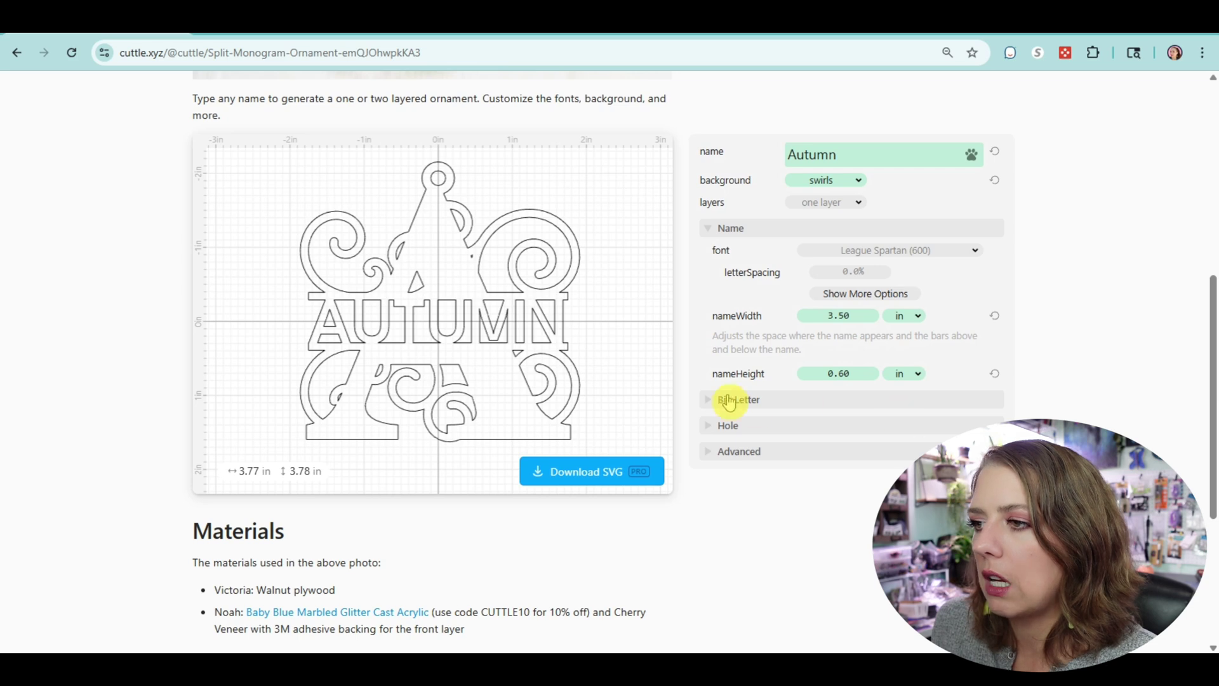
Set the big letter to A.
click(857, 423)
text(D)
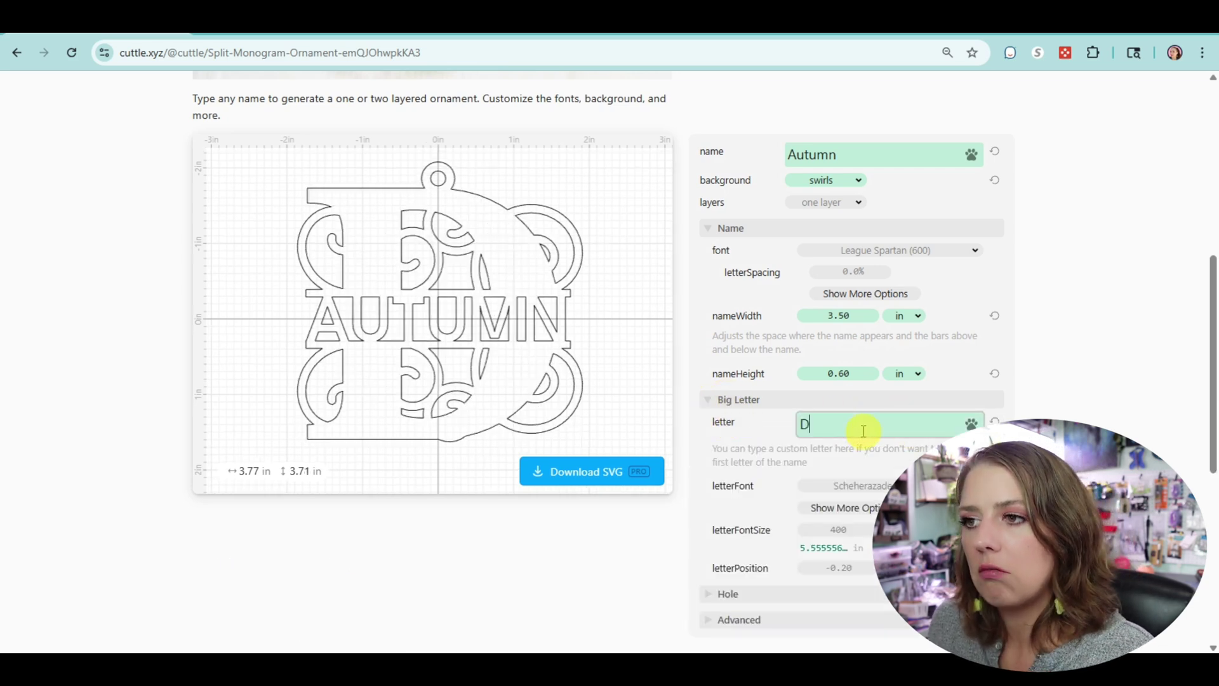
key(BackSpace)
text(A)
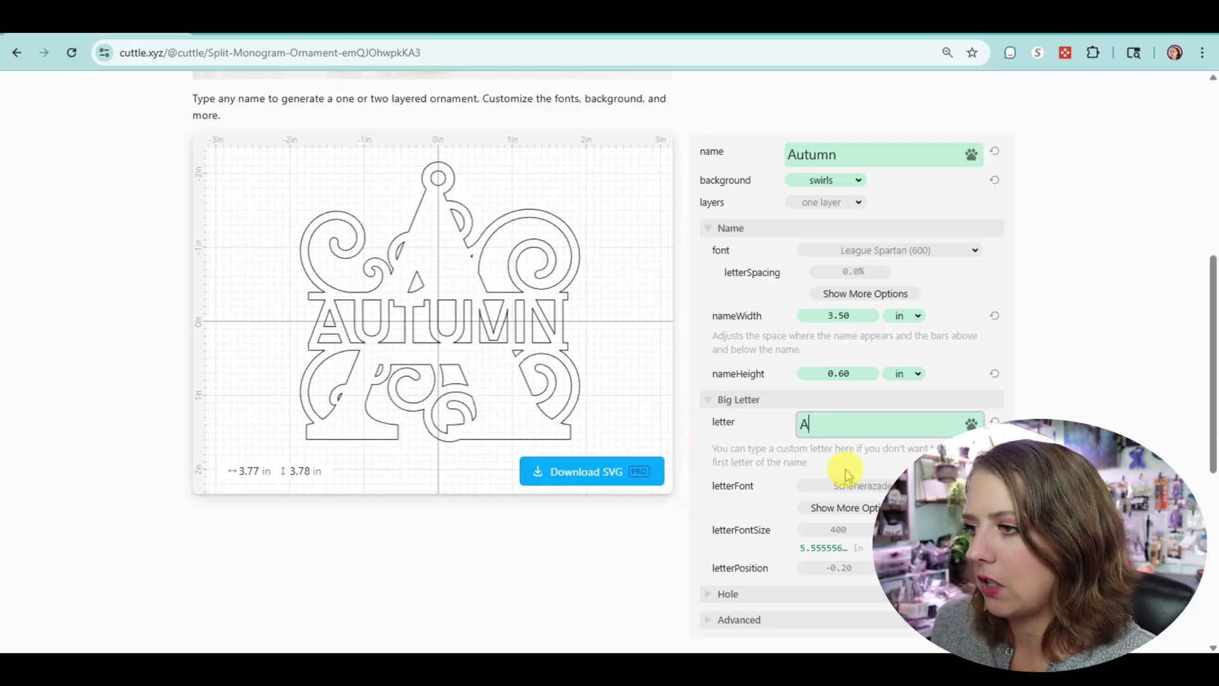
Toggle includeHole off and back on so the hanging hole stays included.
scroll(847, 472, down, 1)
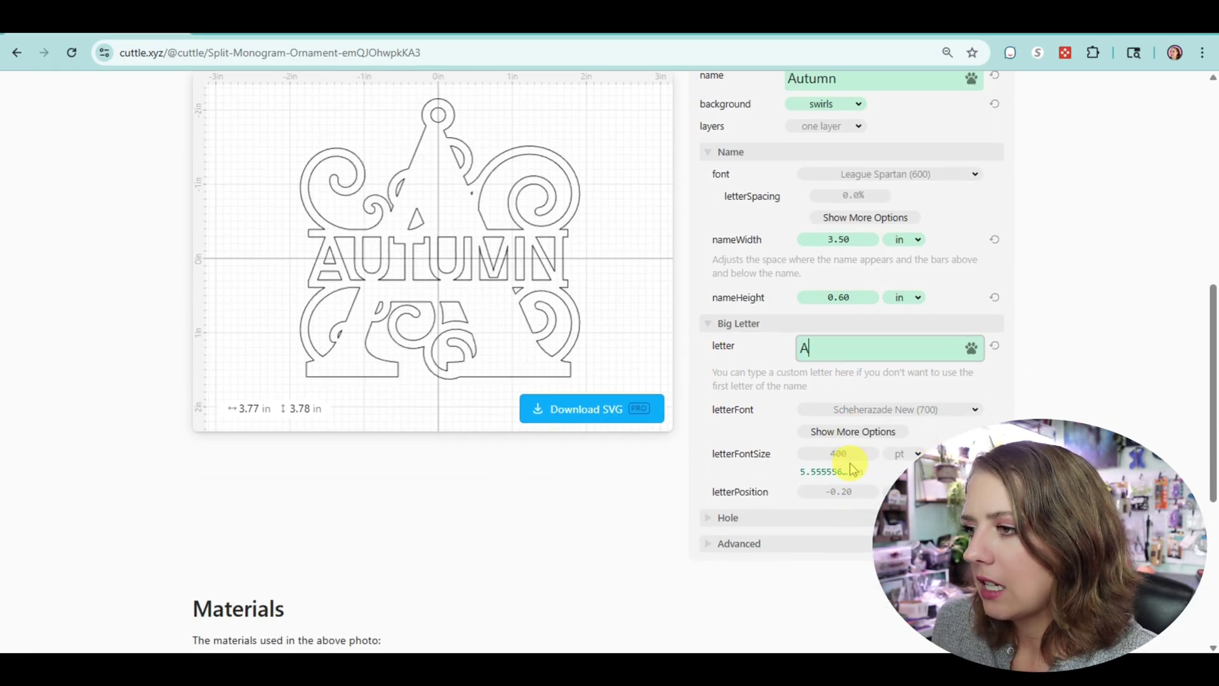
click(713, 517)
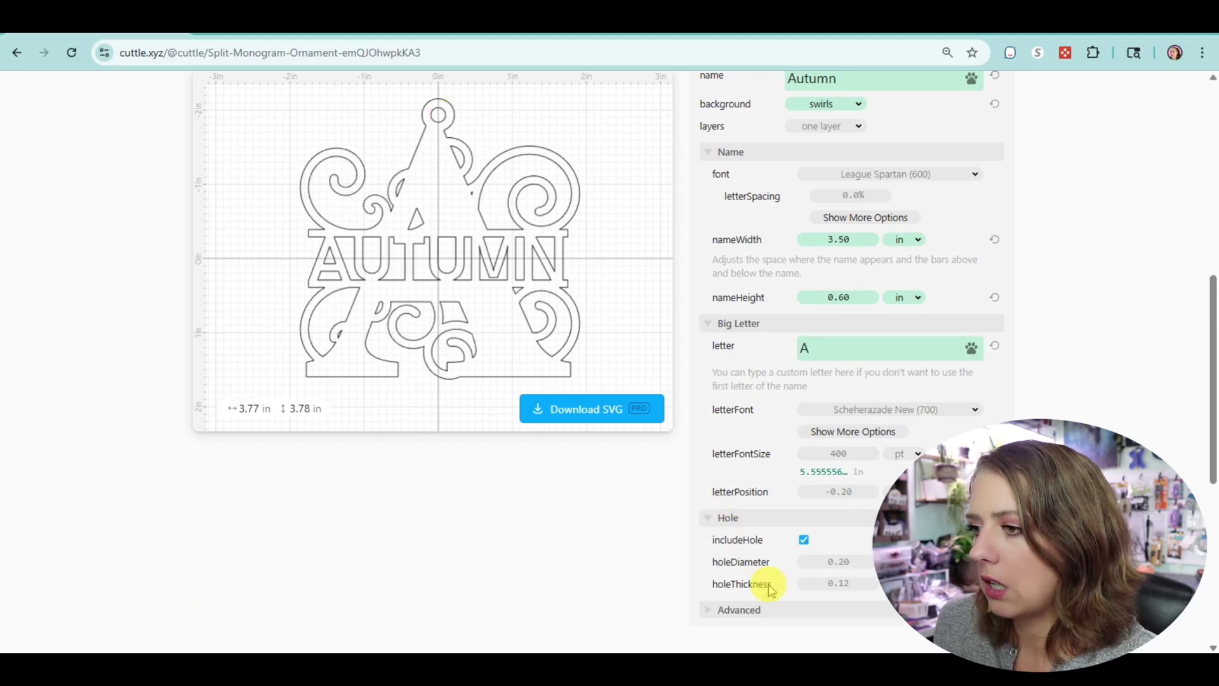
click(804, 541)
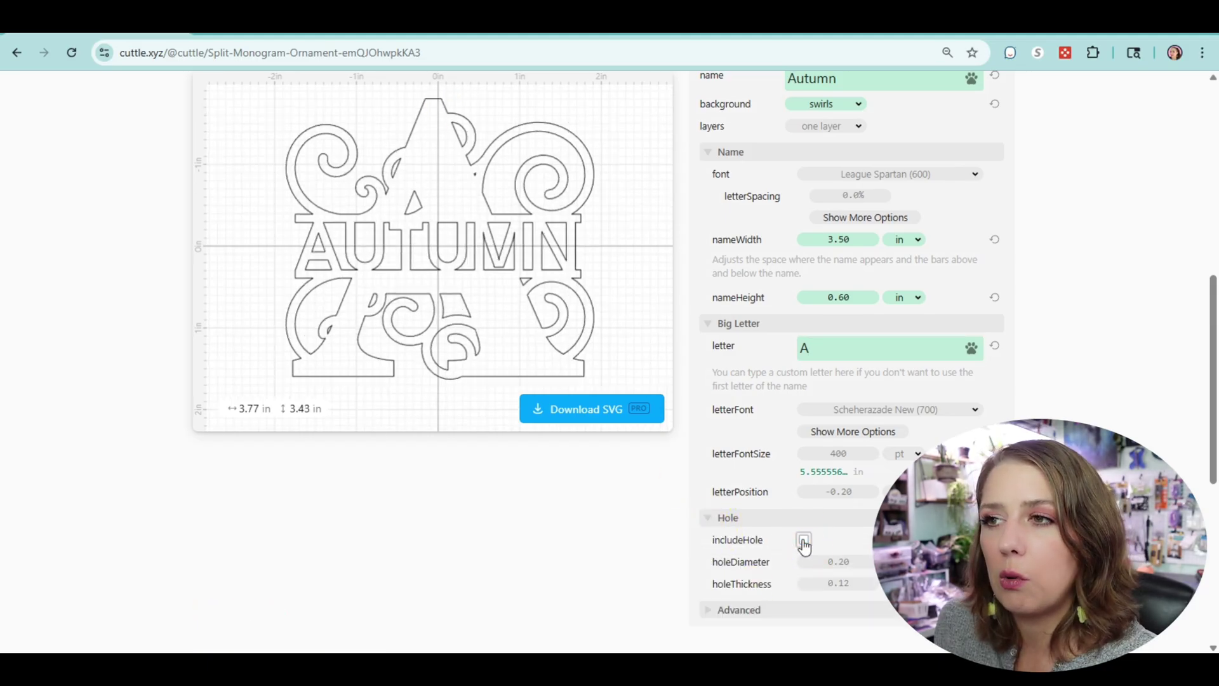
click(804, 543)
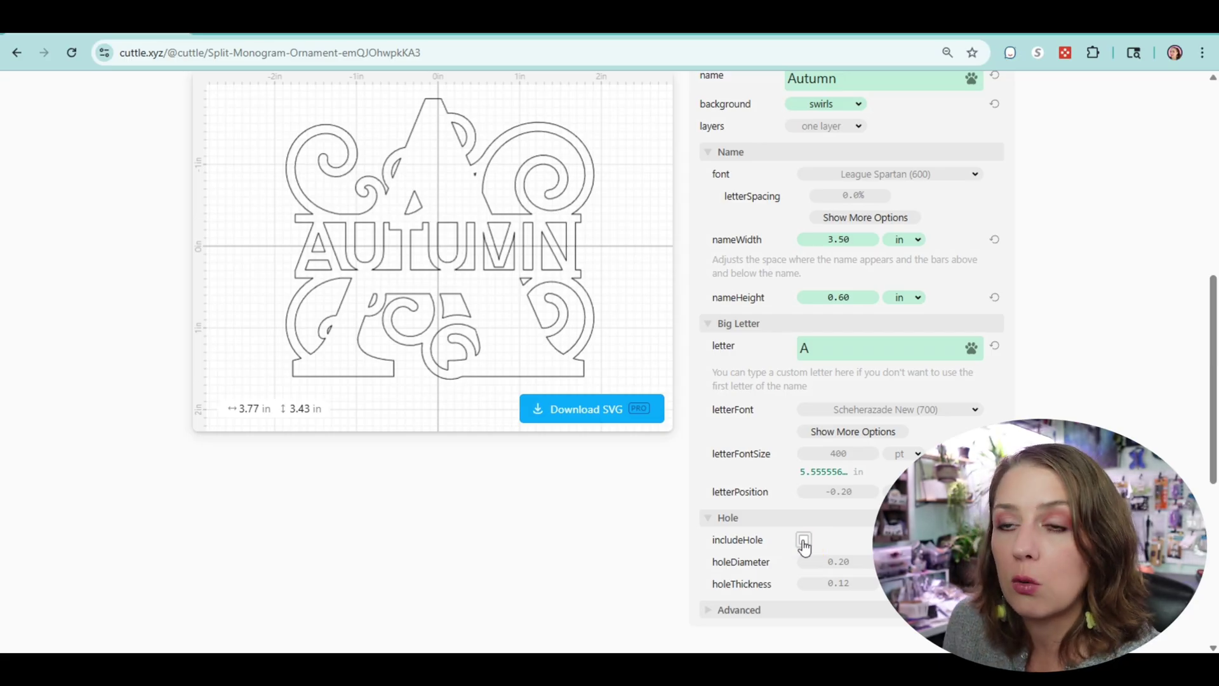
click(804, 541)
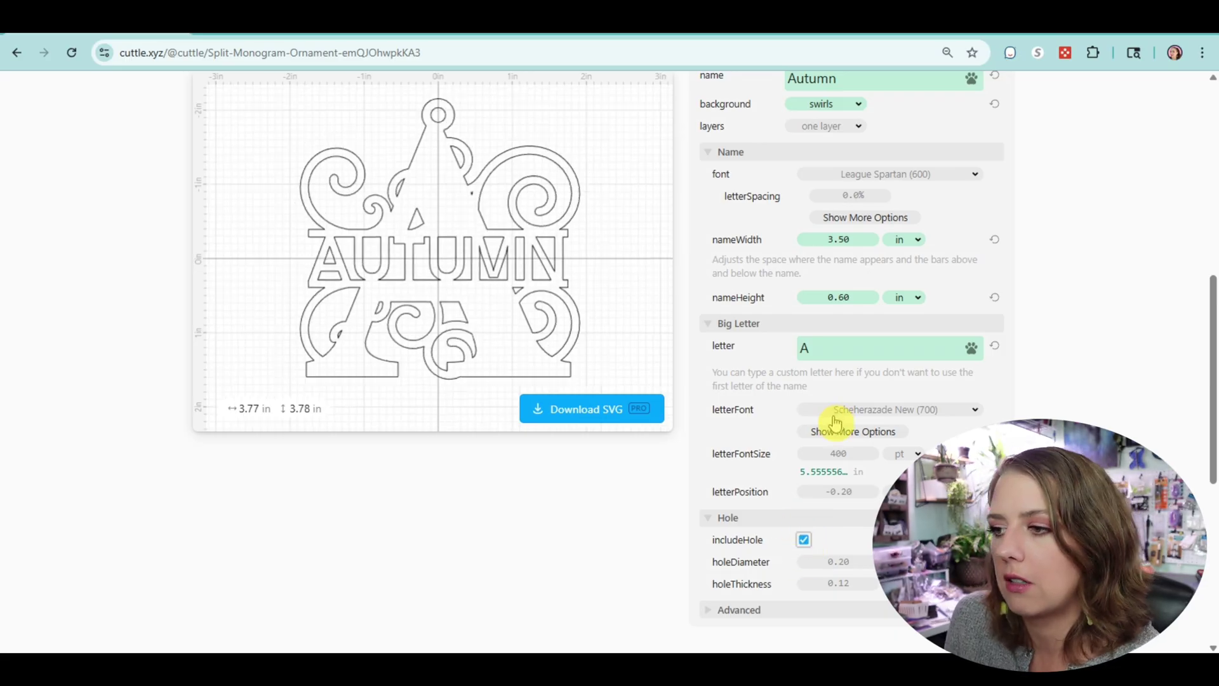
Try an overlap change under Advanced, then download the ornament as Split - Autumn.svg.
scroll(822, 427, down, 1)
click(720, 538)
scroll(770, 490, down, 3)
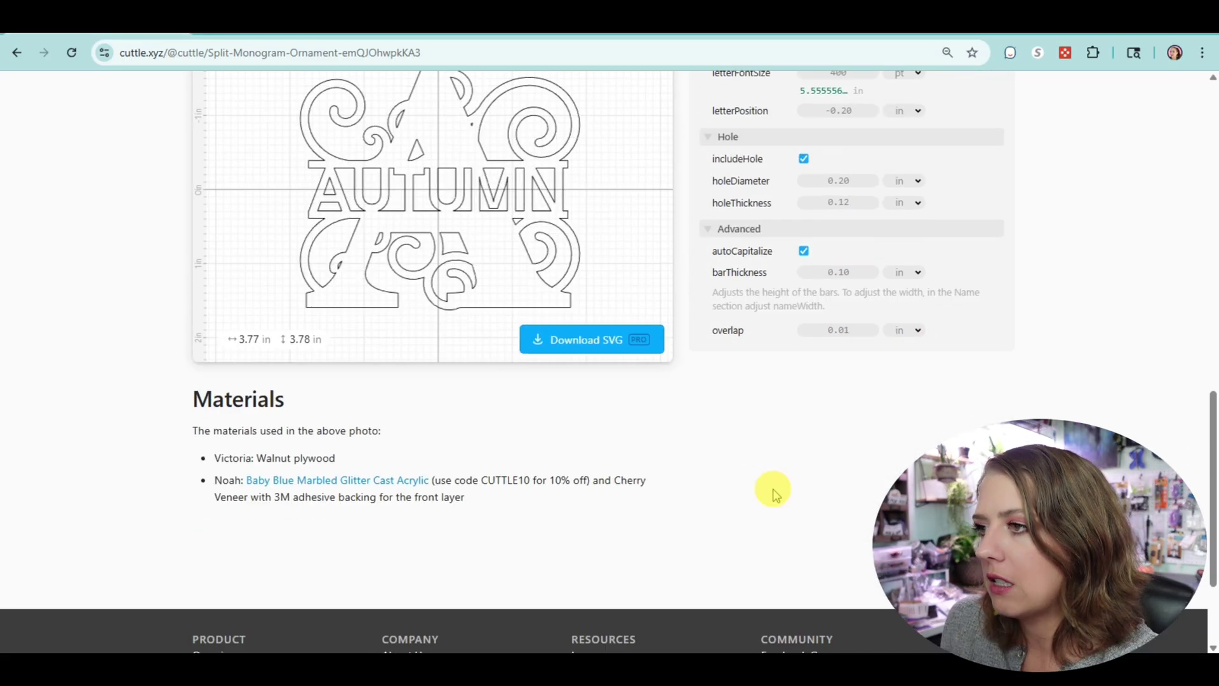
scroll(838, 357, up, 1)
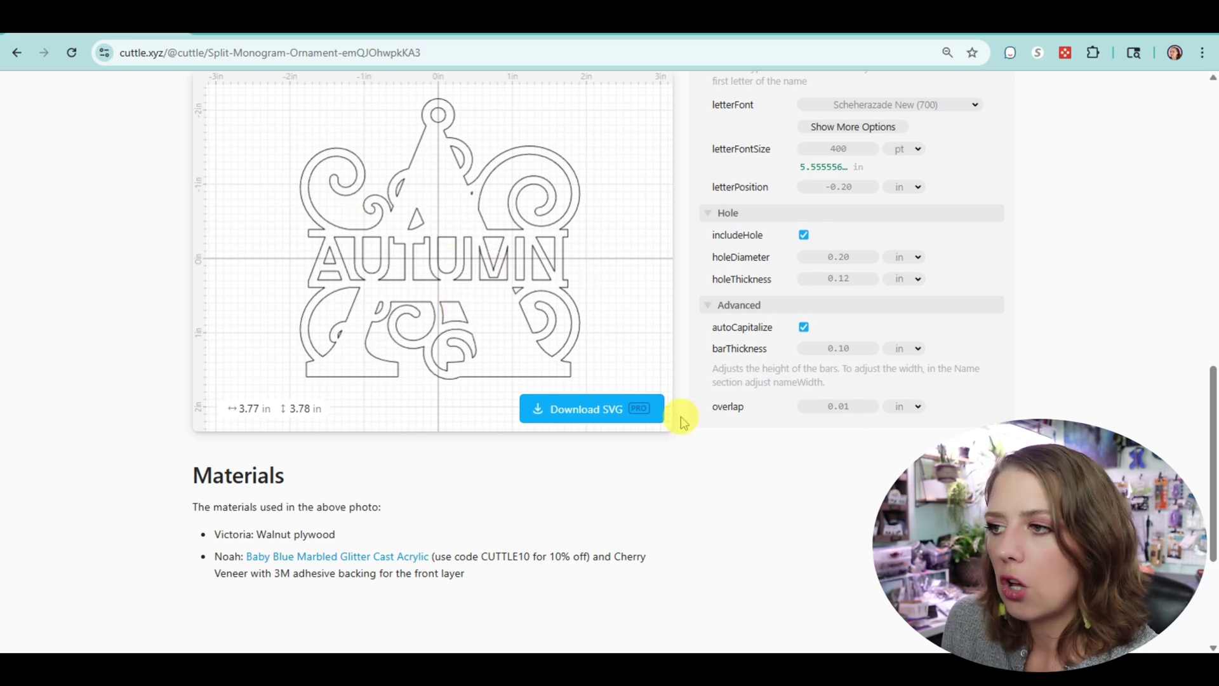
mouse_move(848, 408)
mouse_down()
mouse_move(861, 406)
mouse_move(840, 405)
mouse_move(849, 408)
mouse_up()
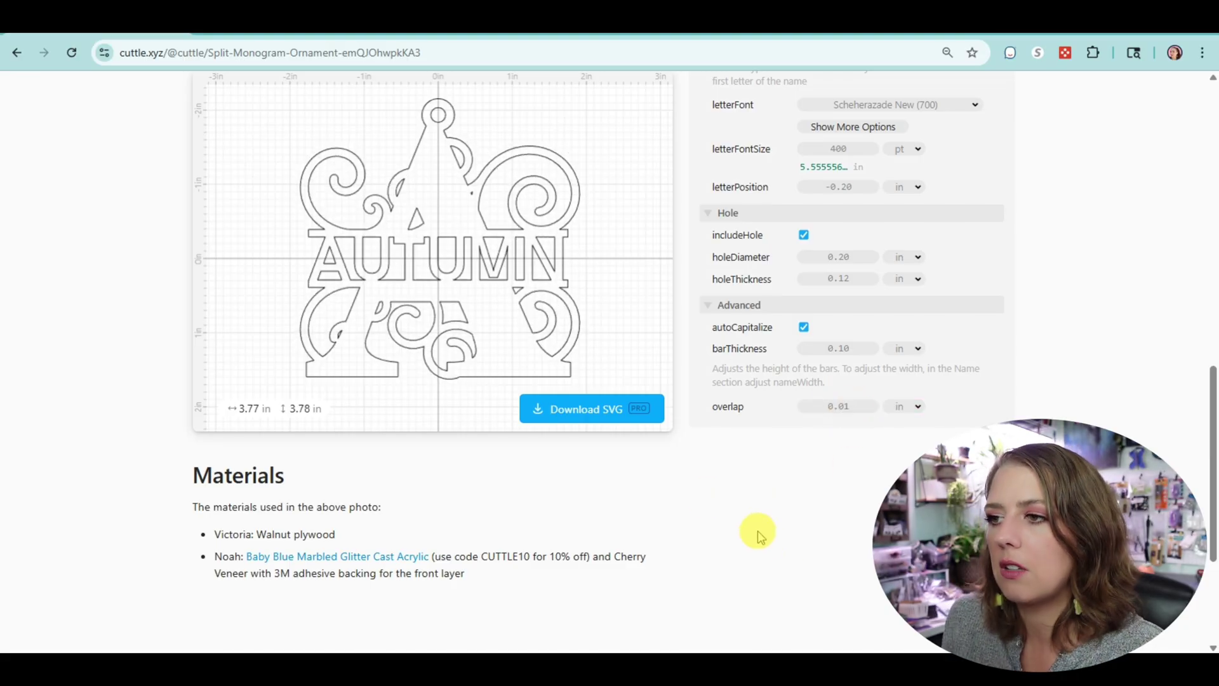
click(573, 410)
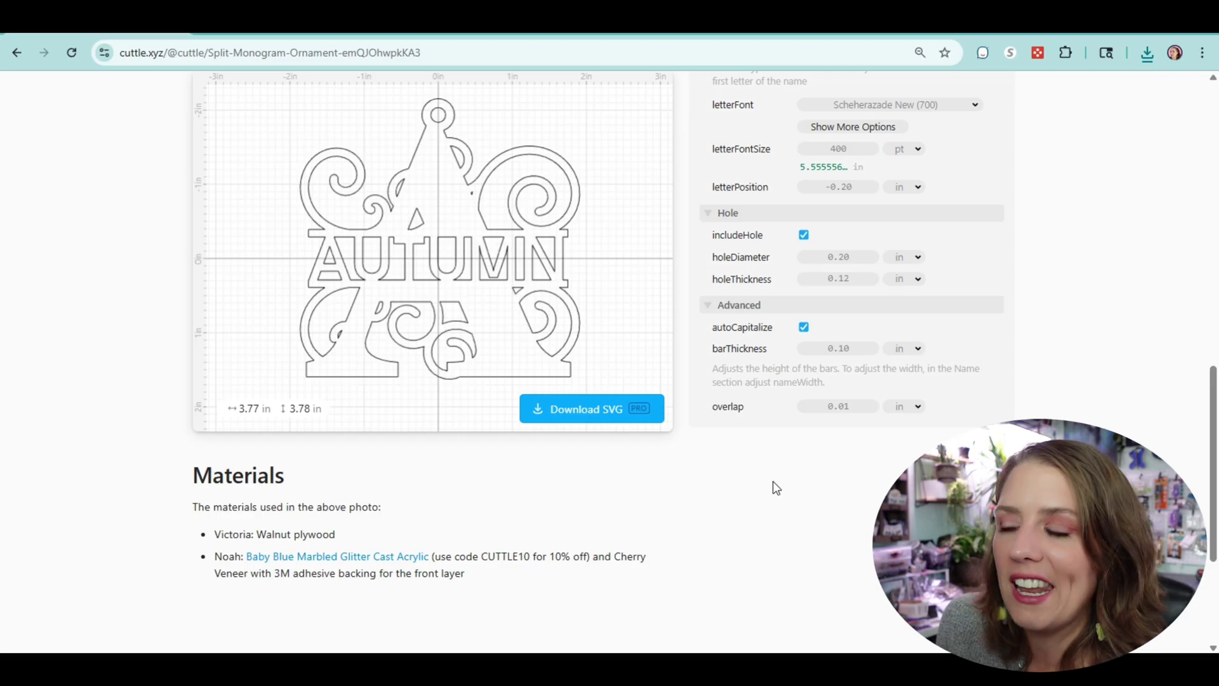
Browse the Cuttle templates list, then go back to the My Projects dashboard.
click(721, 509)
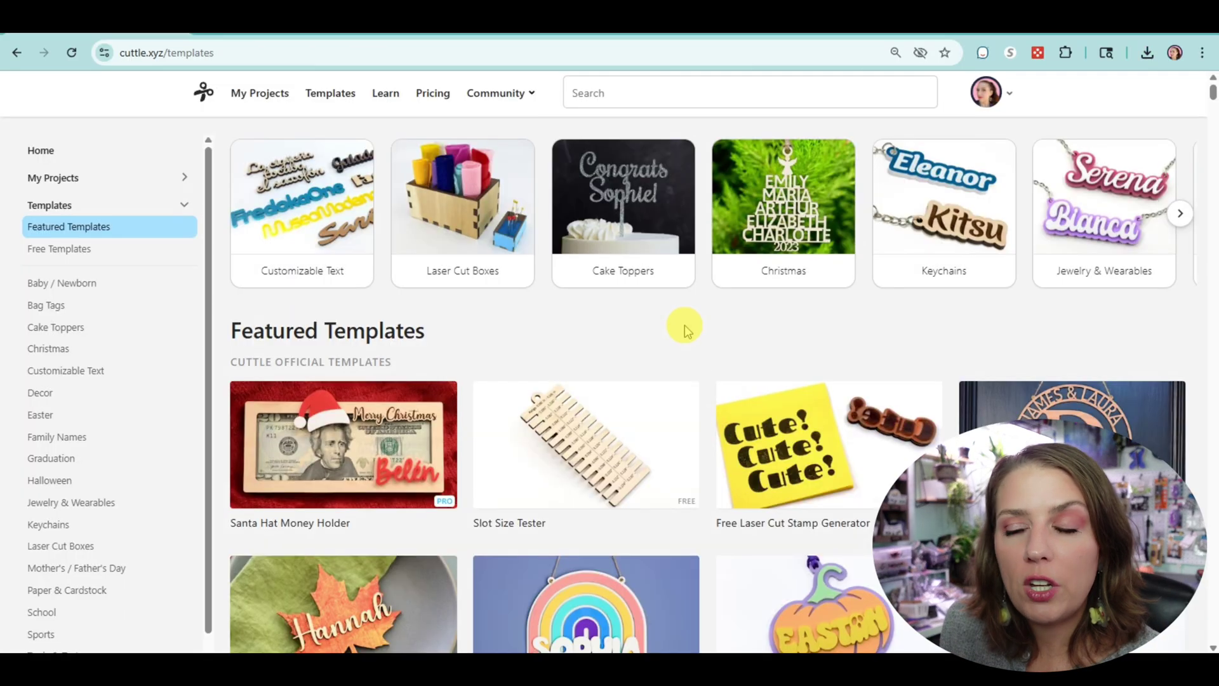
scroll(686, 330, down, 6)
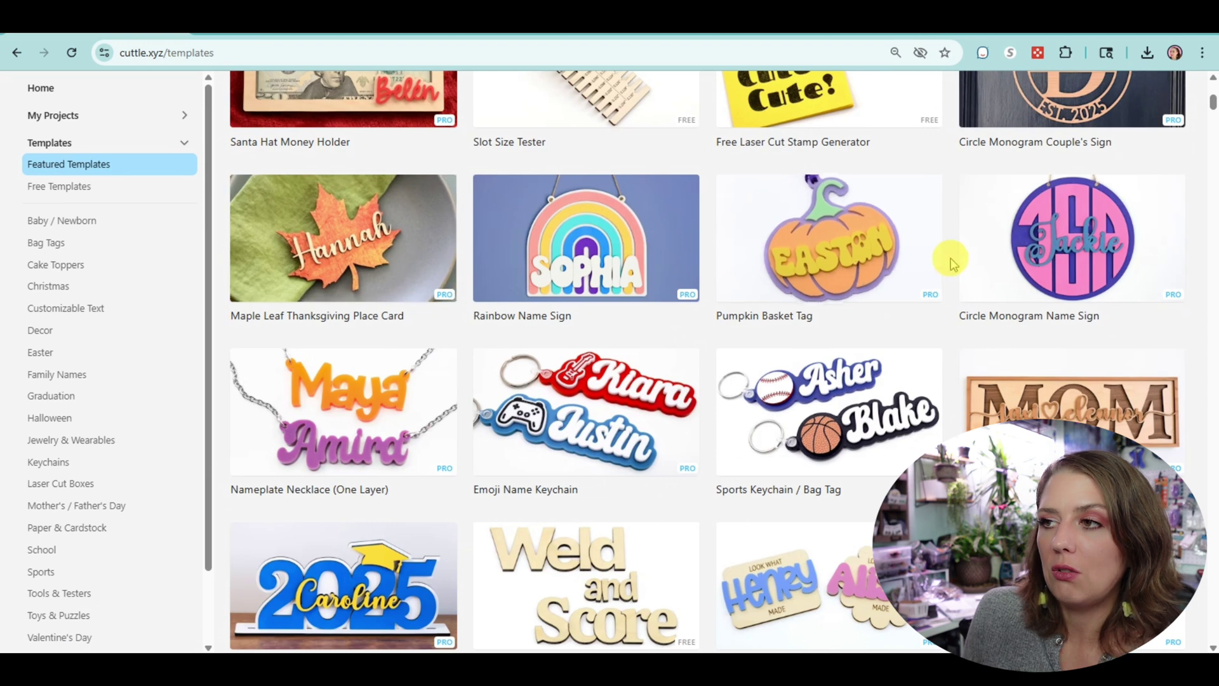
click(768, 462)
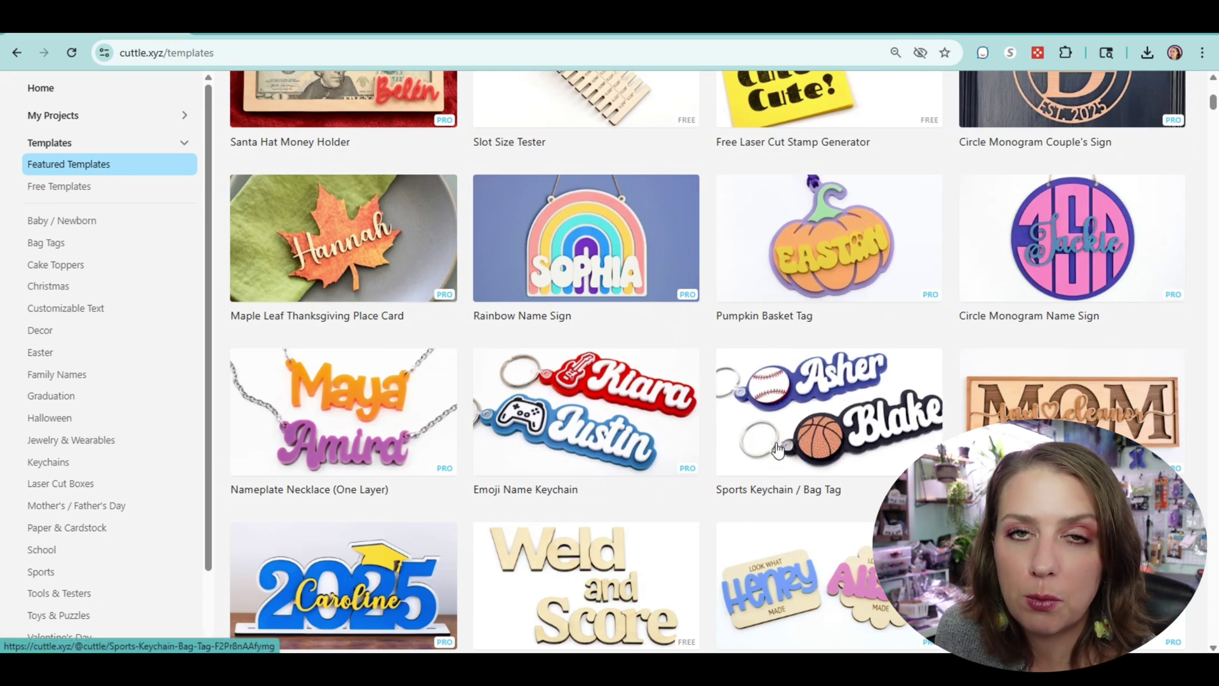
scroll(746, 335, down, 2)
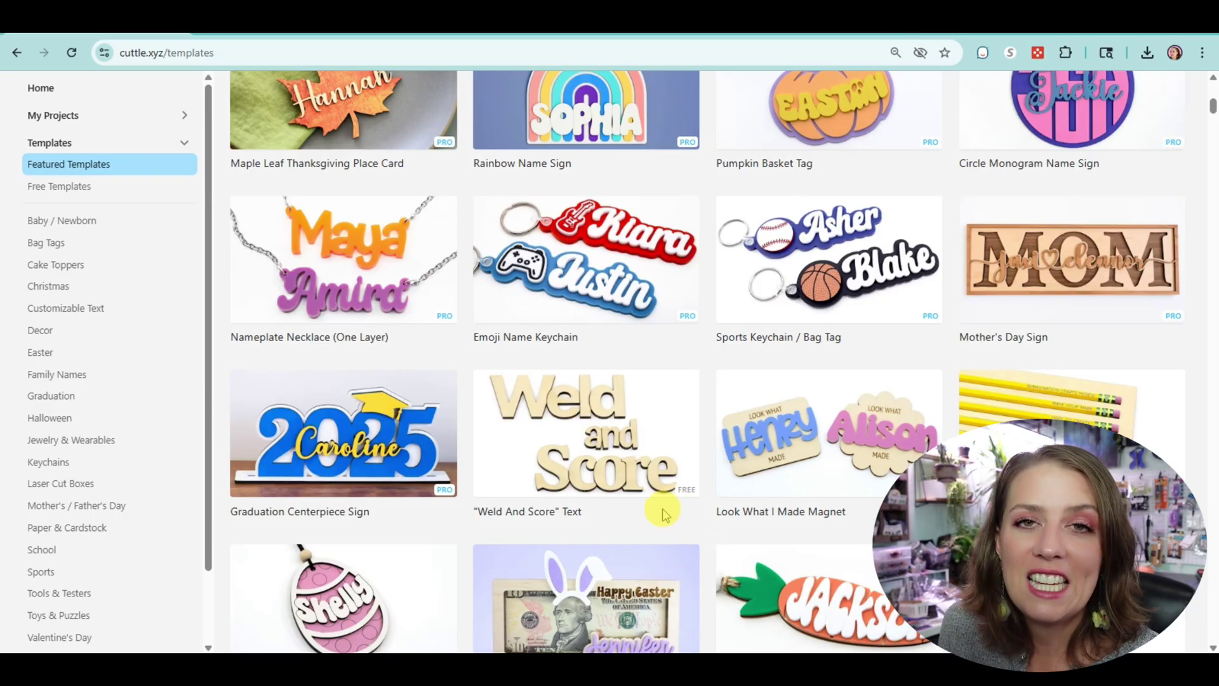
scroll(666, 515, up, 7)
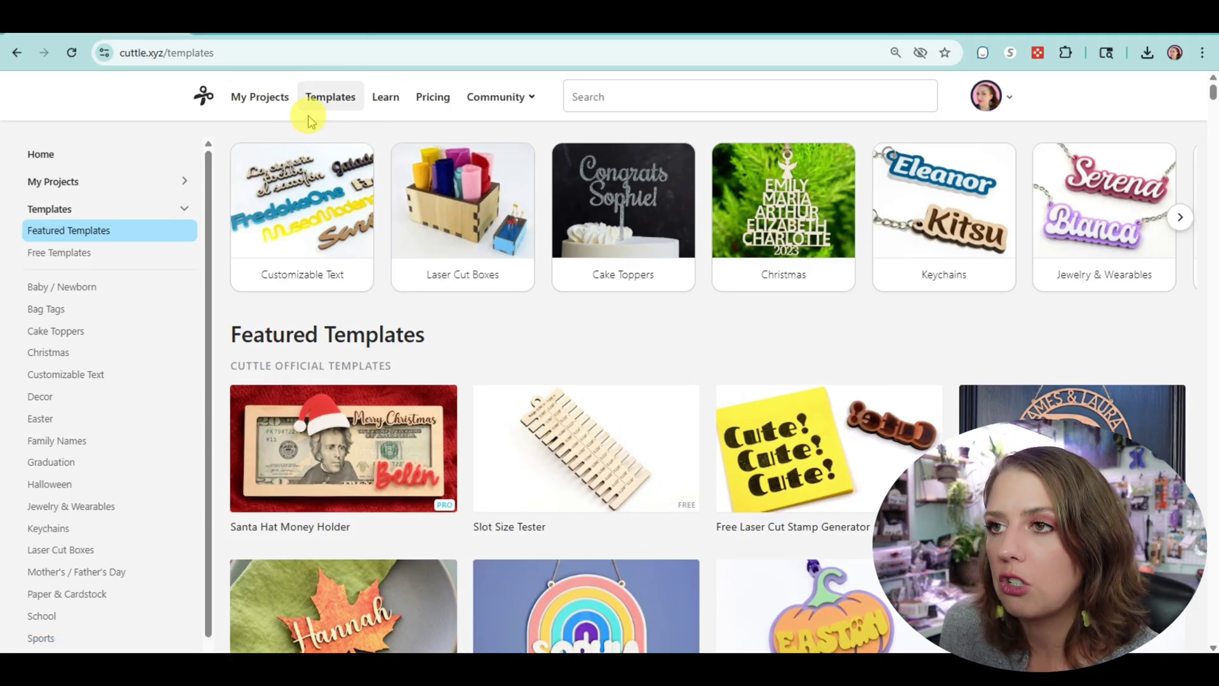
click(249, 103)
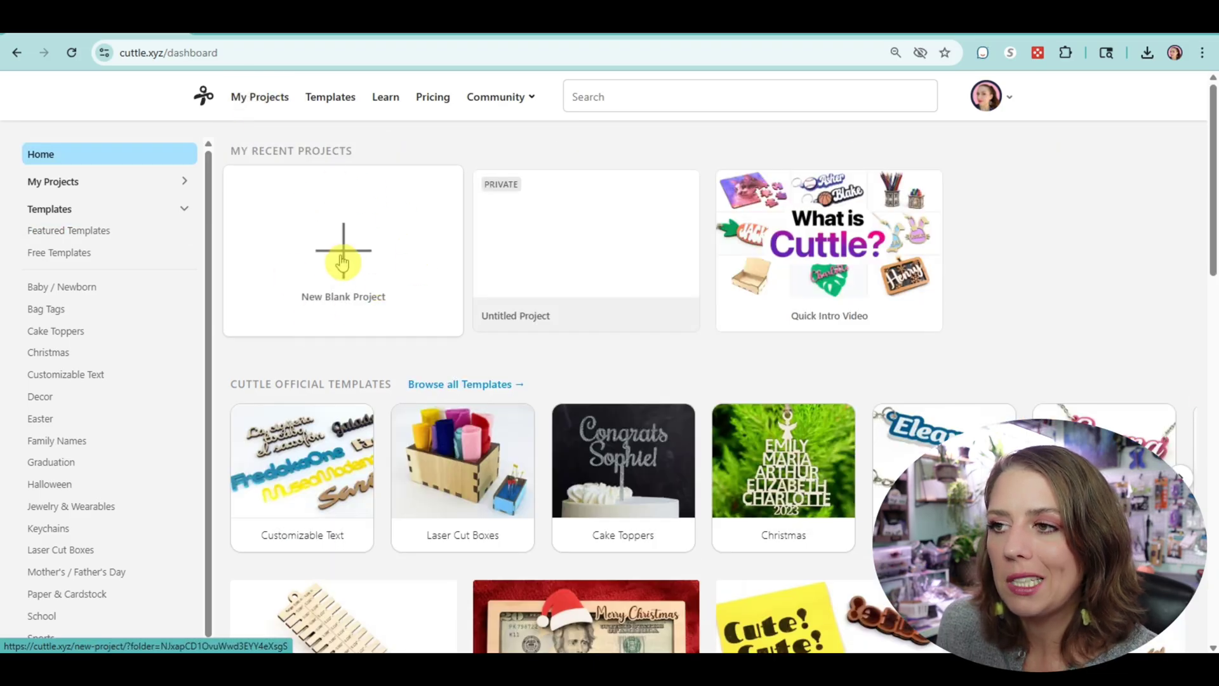
Create a blank project with Polygon 1 reduced to 3 sides, a 0.866 × 0.750 in triangle.
click(343, 263)
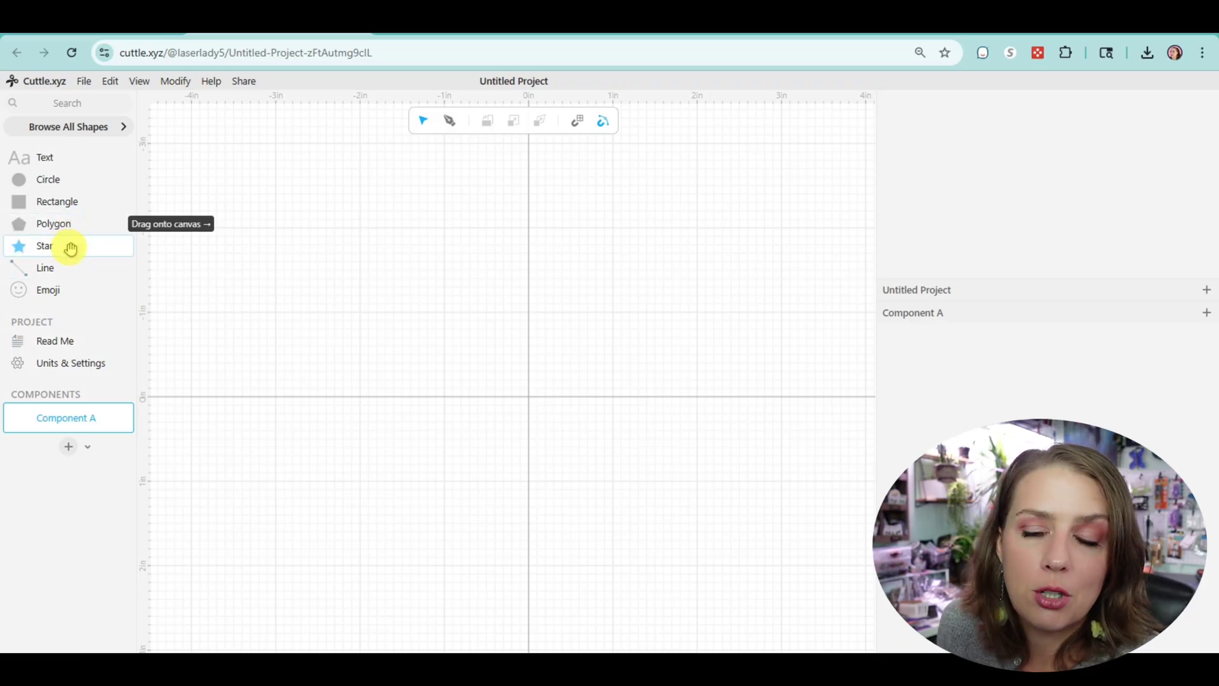
drag(49, 226, 419, 330)
scroll(403, 310, up, 5)
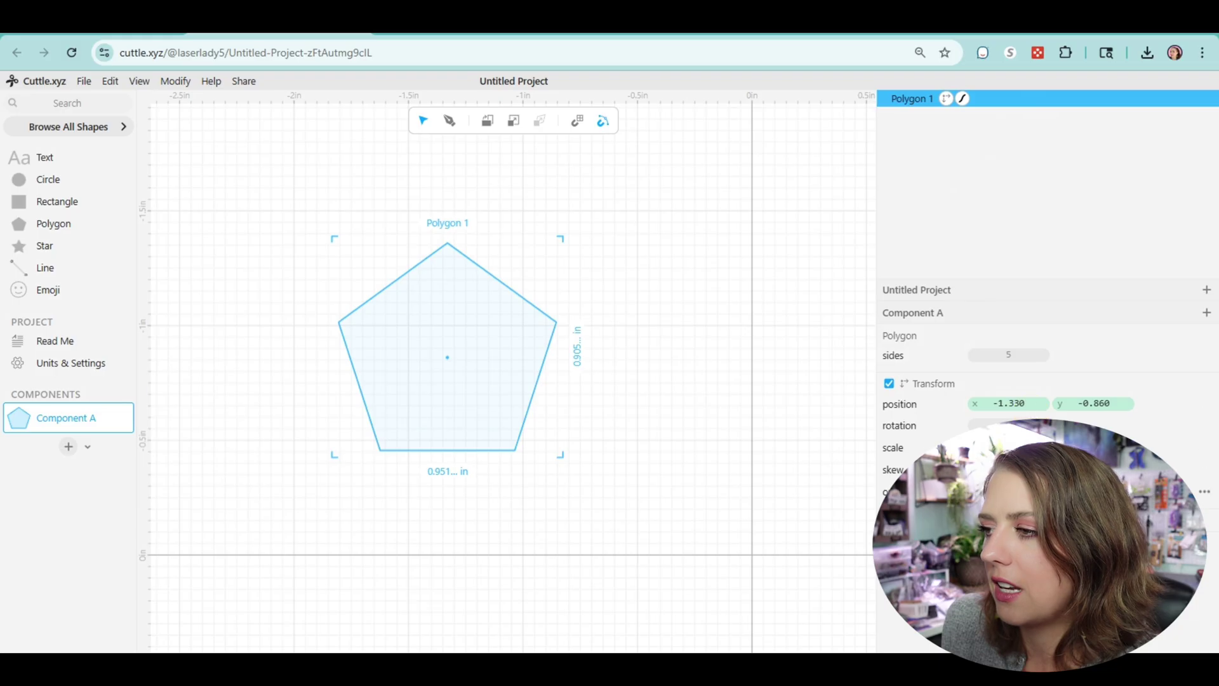
click(1012, 355)
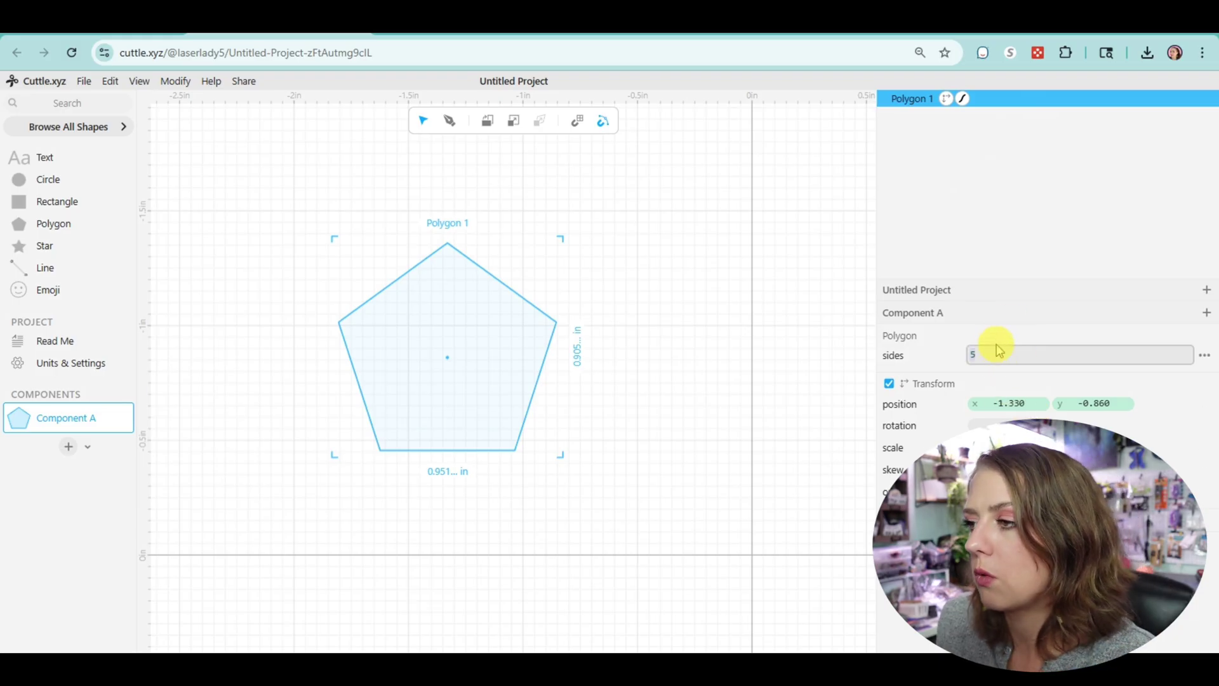
key(Return)
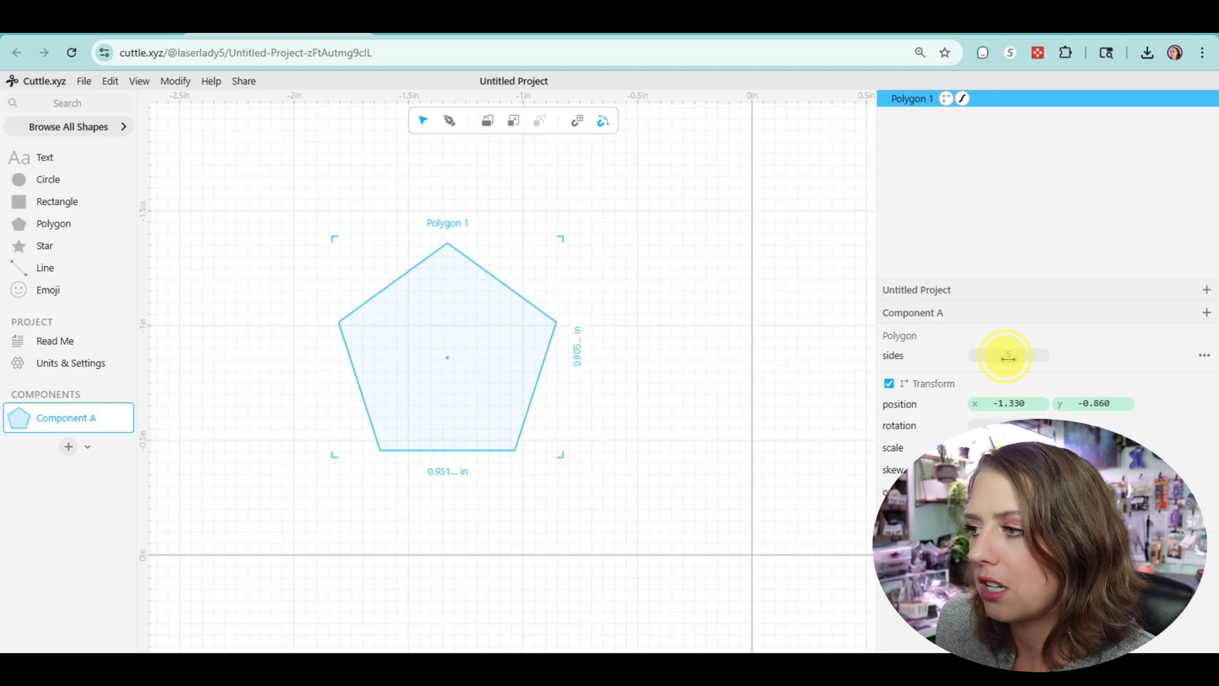
drag(1005, 356, 1004, 356)
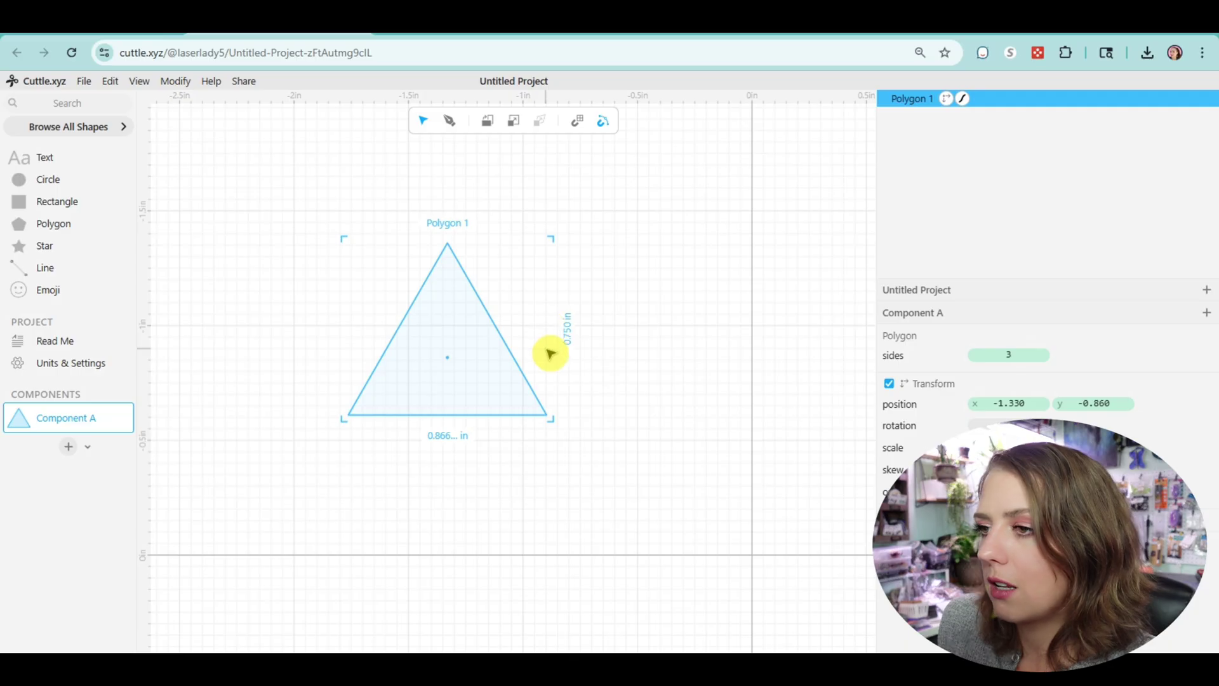
Convert the triangle to a path and place a larger copy centred just below it.
key(ctrl+x)
key(ctrl+v)
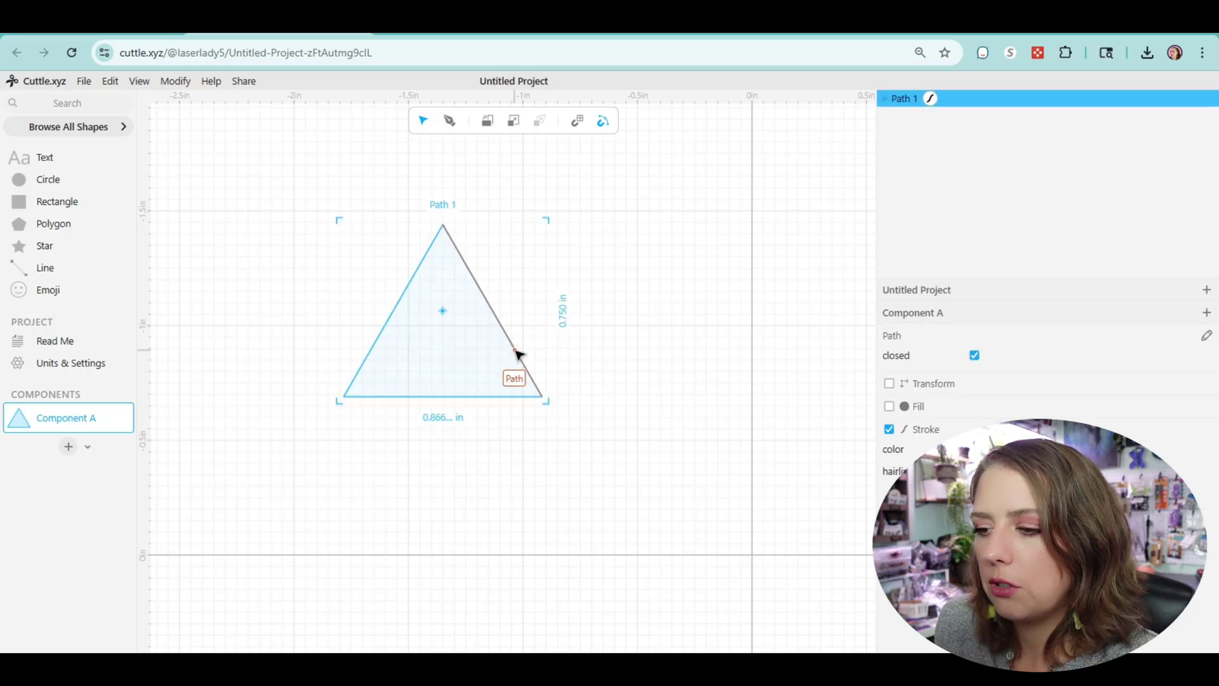
key(ctrl+v)
drag(446, 317, 444, 386)
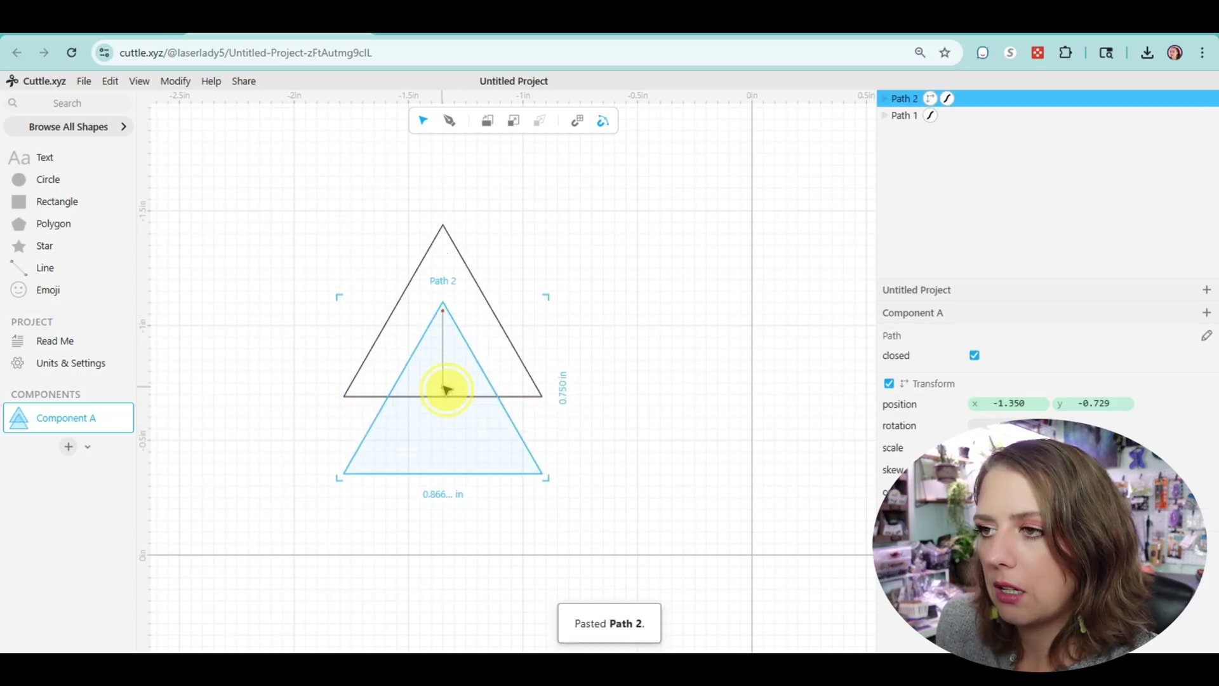
drag(547, 476, 597, 517)
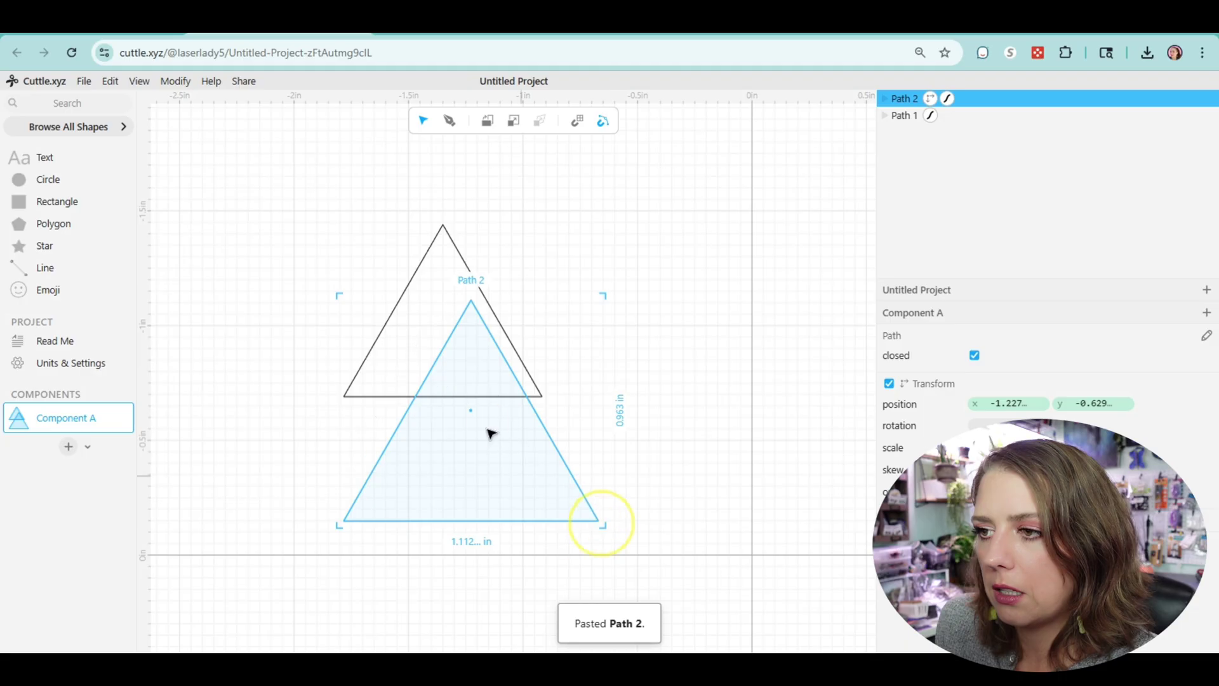
drag(471, 410, 444, 396)
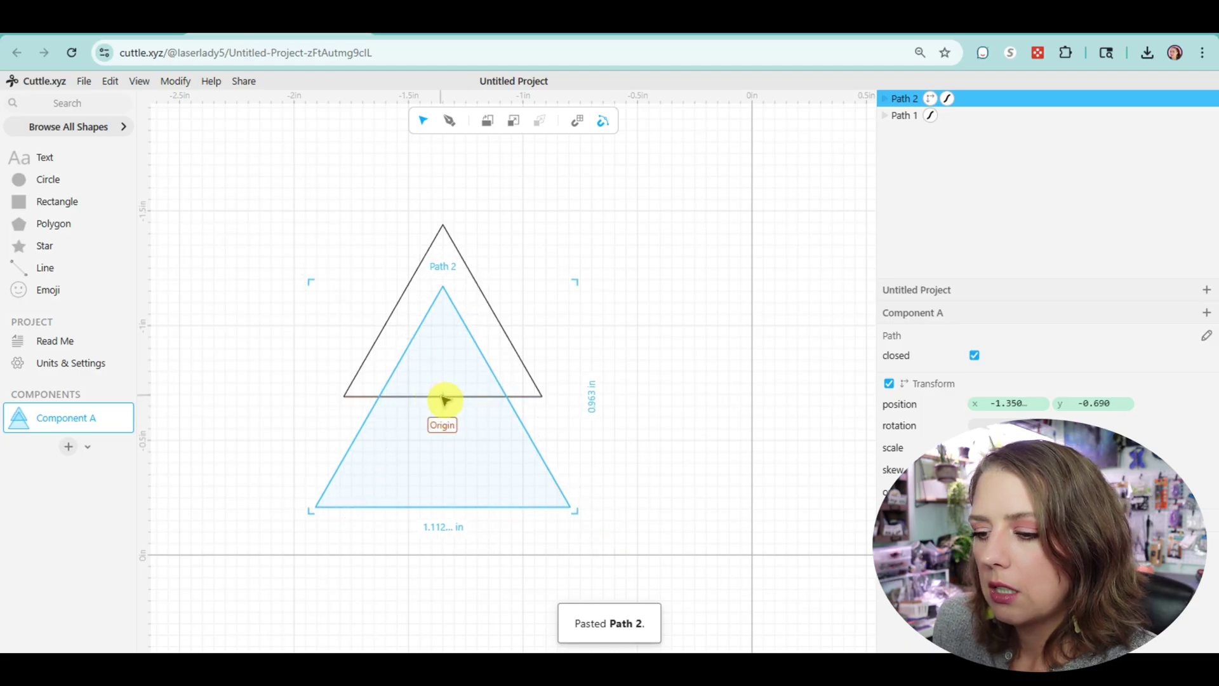
Add a third, even larger triangle copy further down, then select all three.
key(ctrl+v)
scroll(522, 416, down, 2)
drag(539, 457, 530, 535)
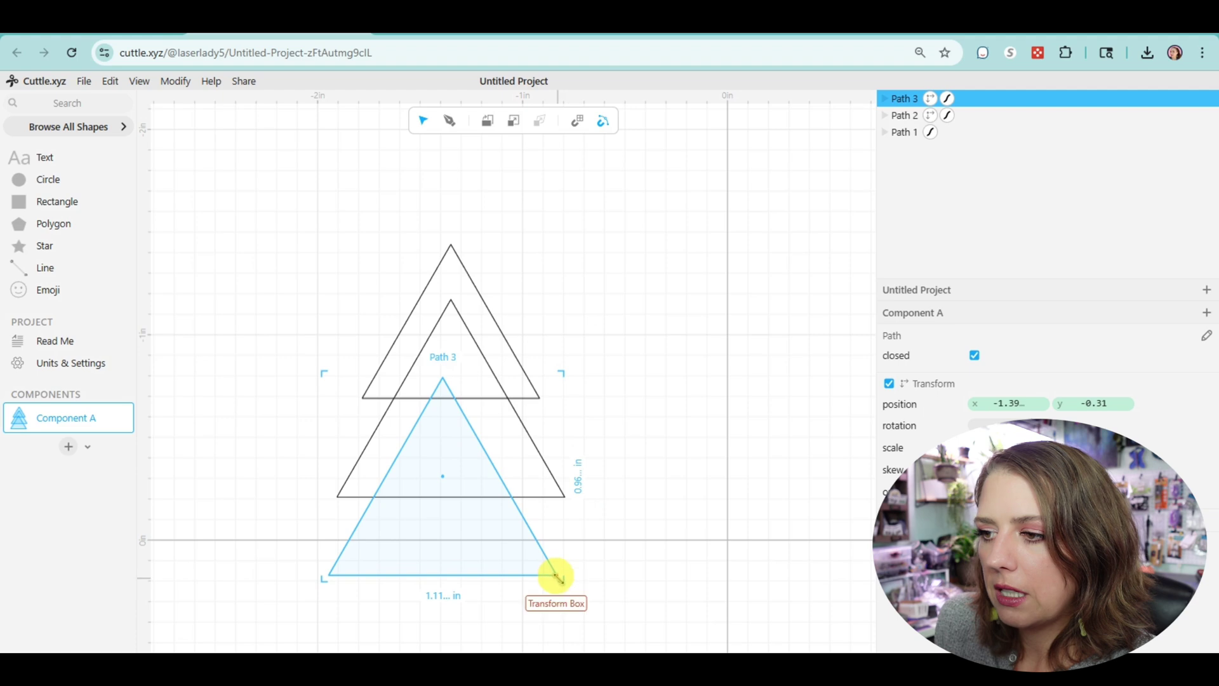
drag(559, 577, 621, 627)
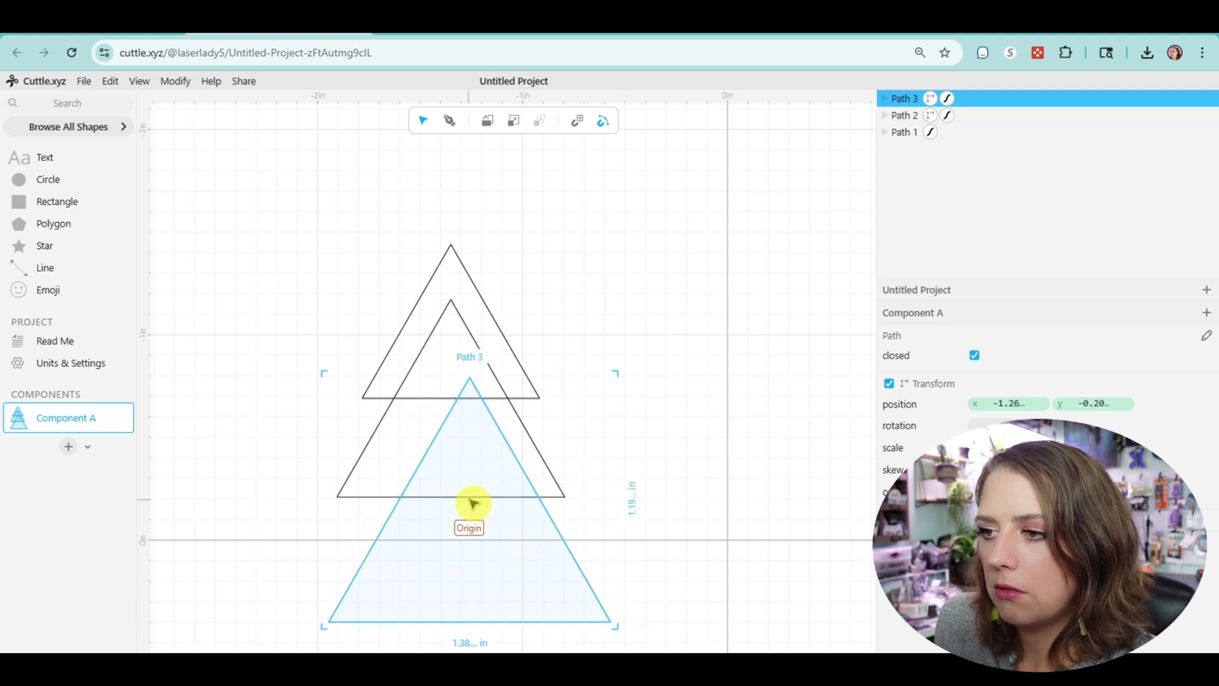
scroll(332, 226, down, 2)
drag(249, 141, 722, 619)
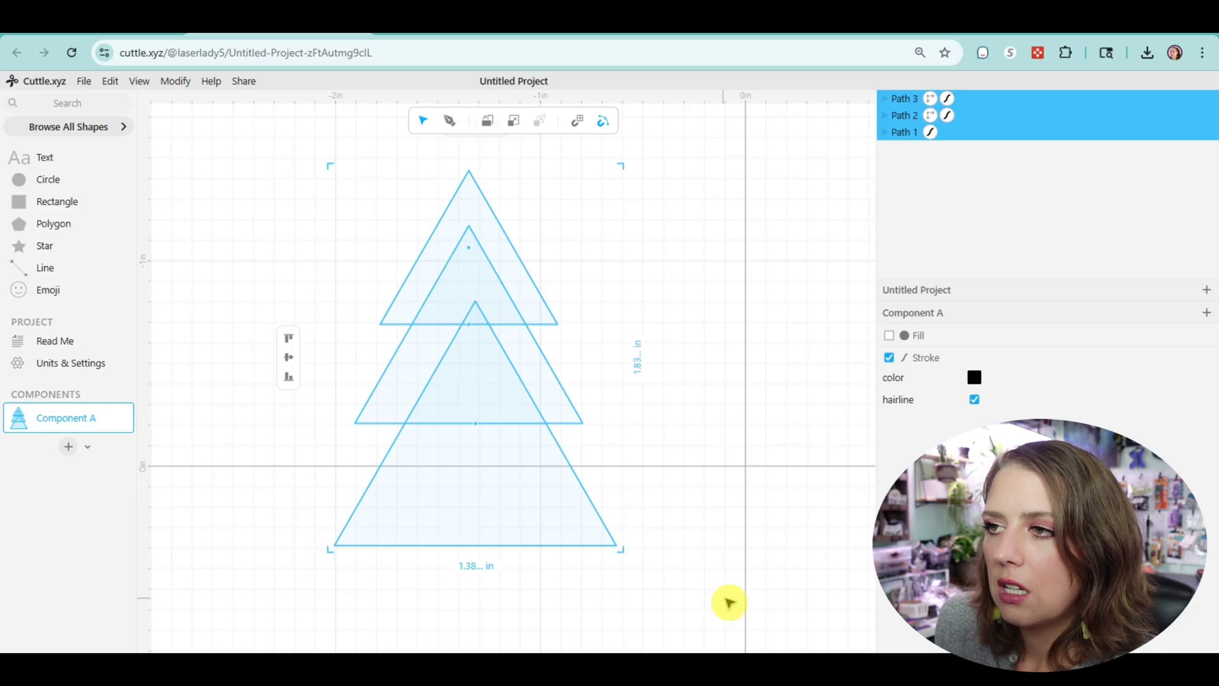
Align the three triangles on their centres and Boolean Union them into Group 1.
middle_drag(708, 237, 722, 292)
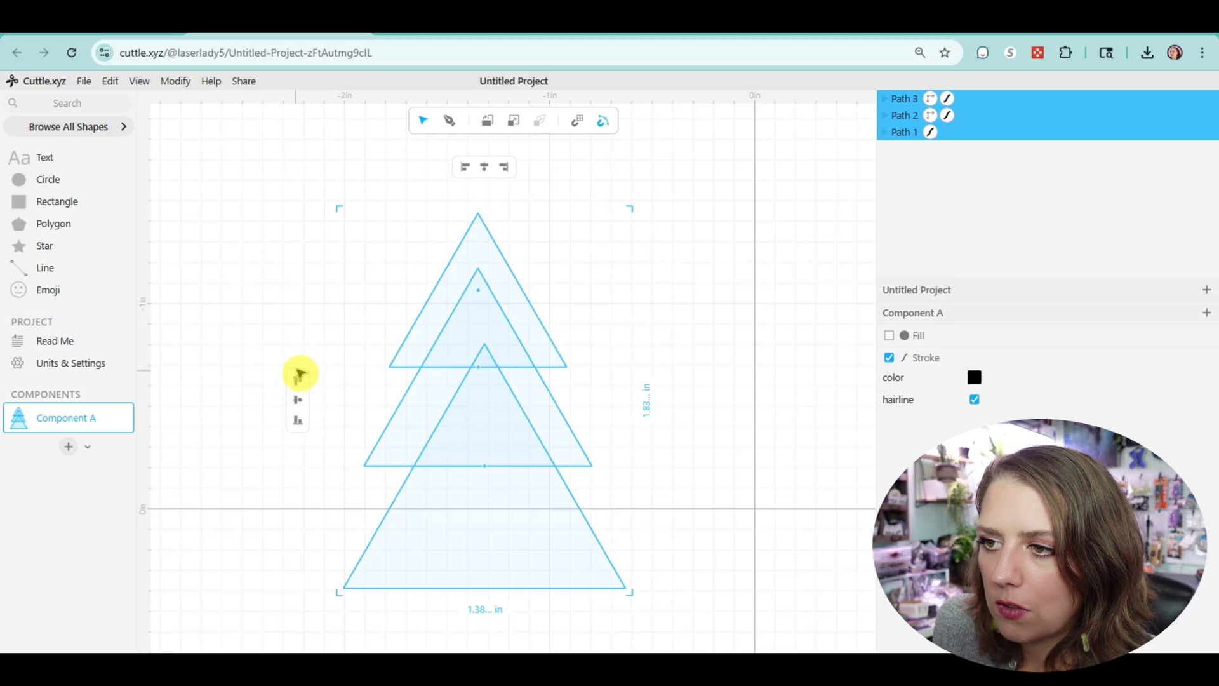
click(485, 176)
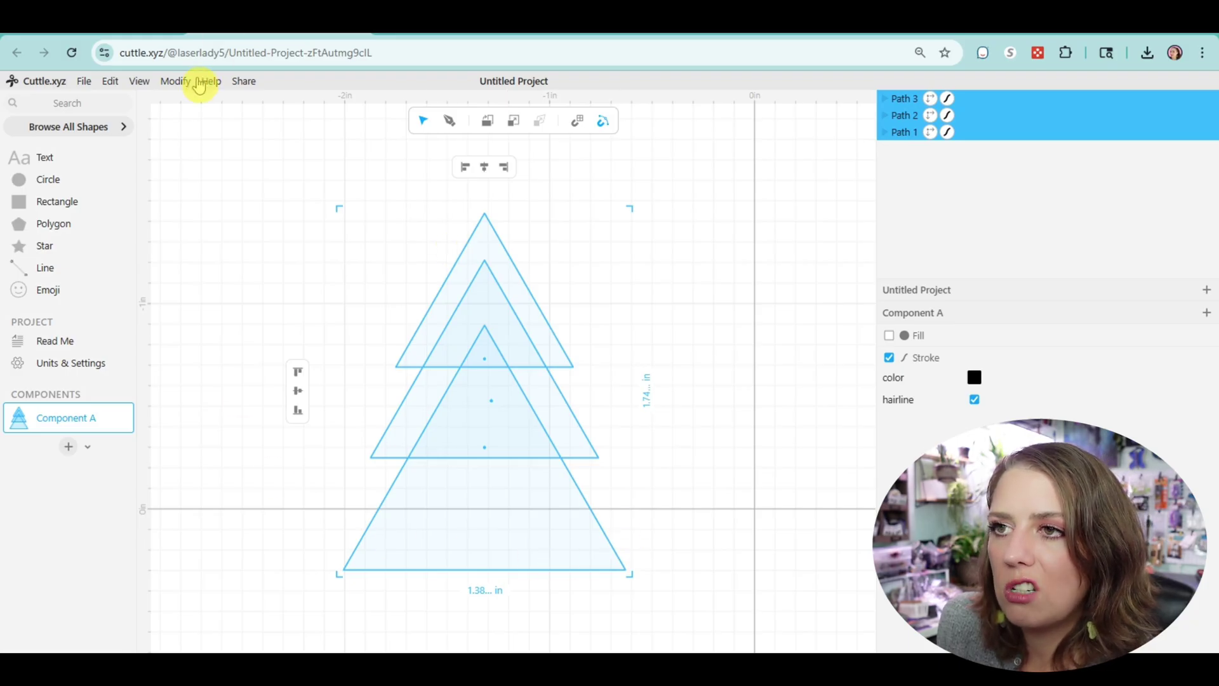
click(172, 83)
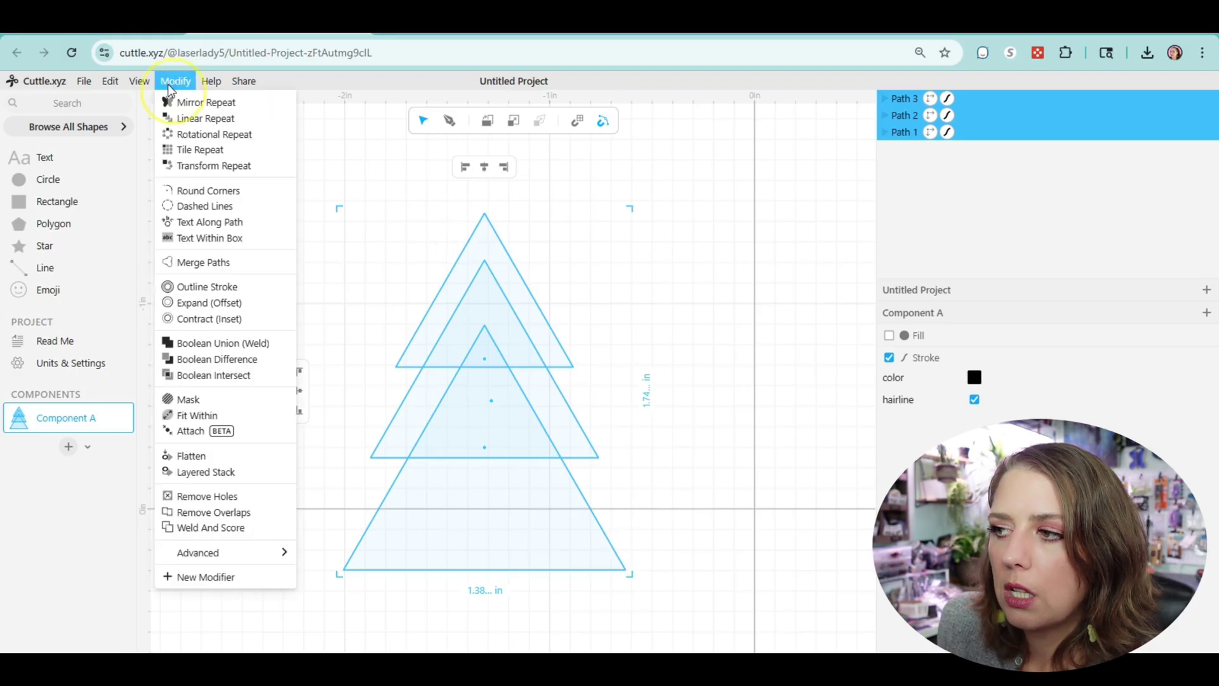
click(242, 360)
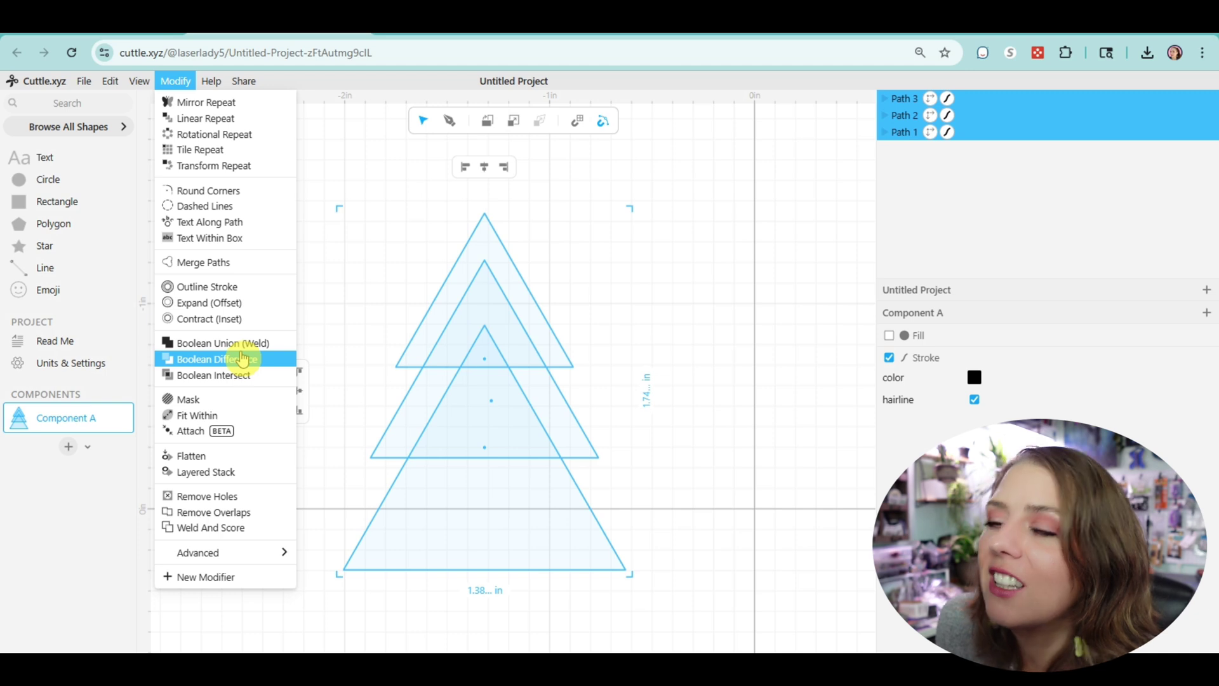
click(240, 345)
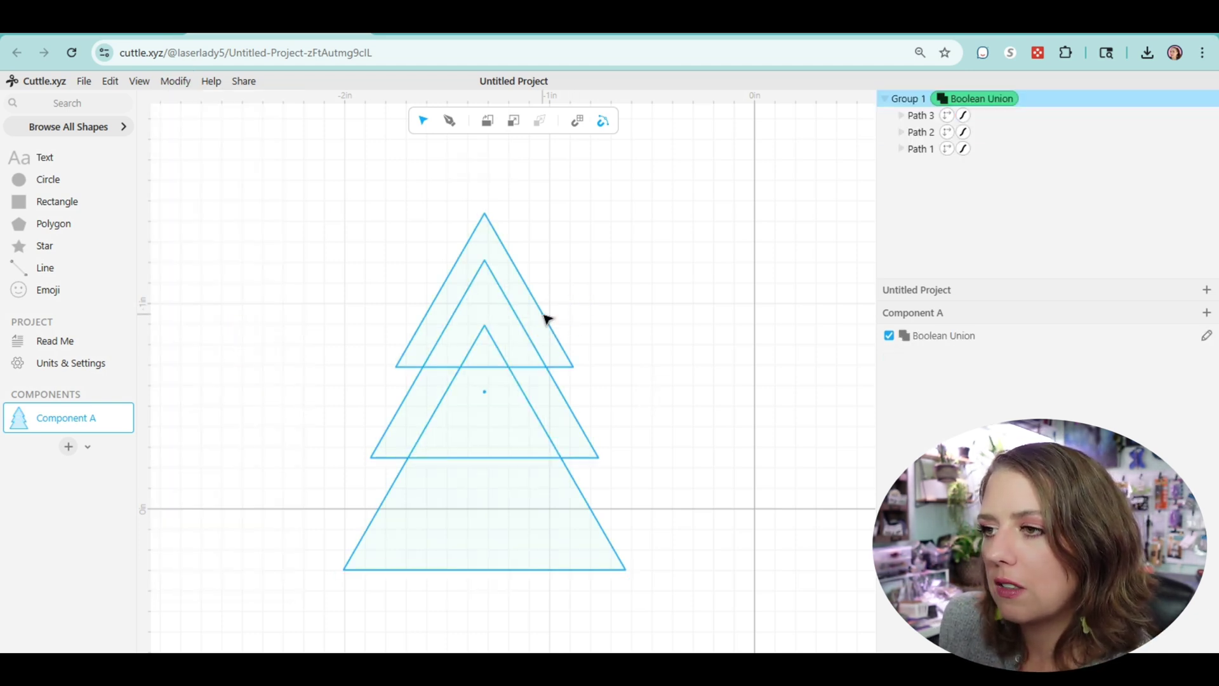
click(484, 501)
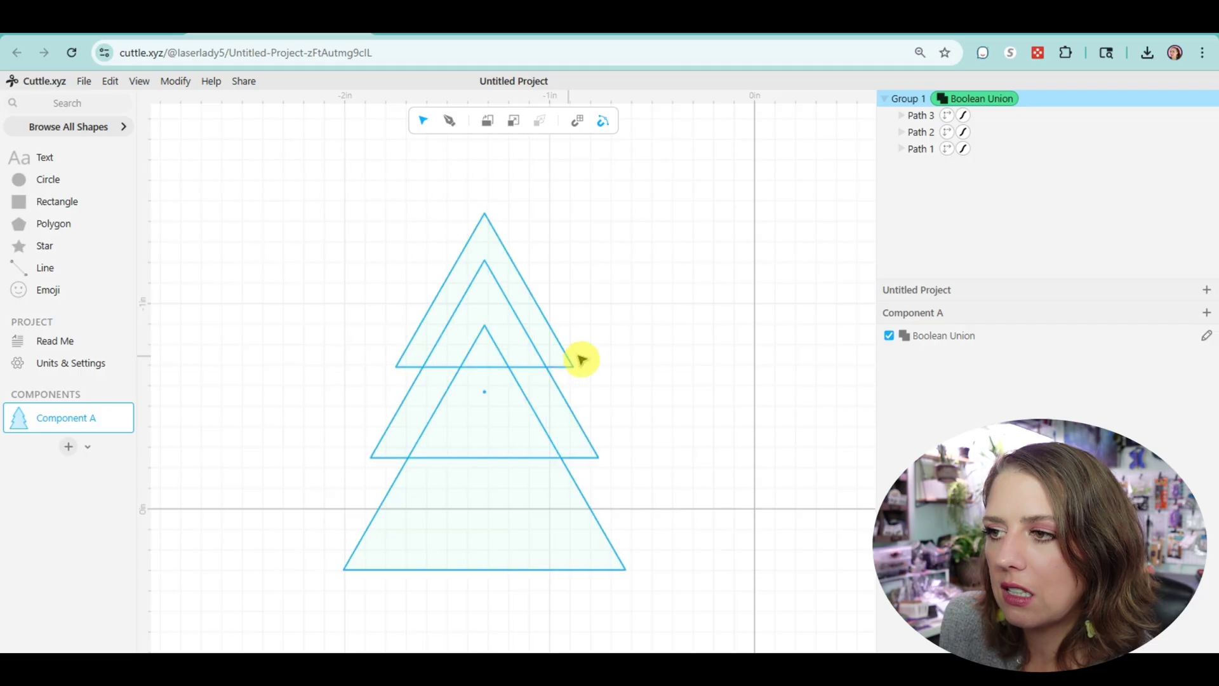
click(655, 348)
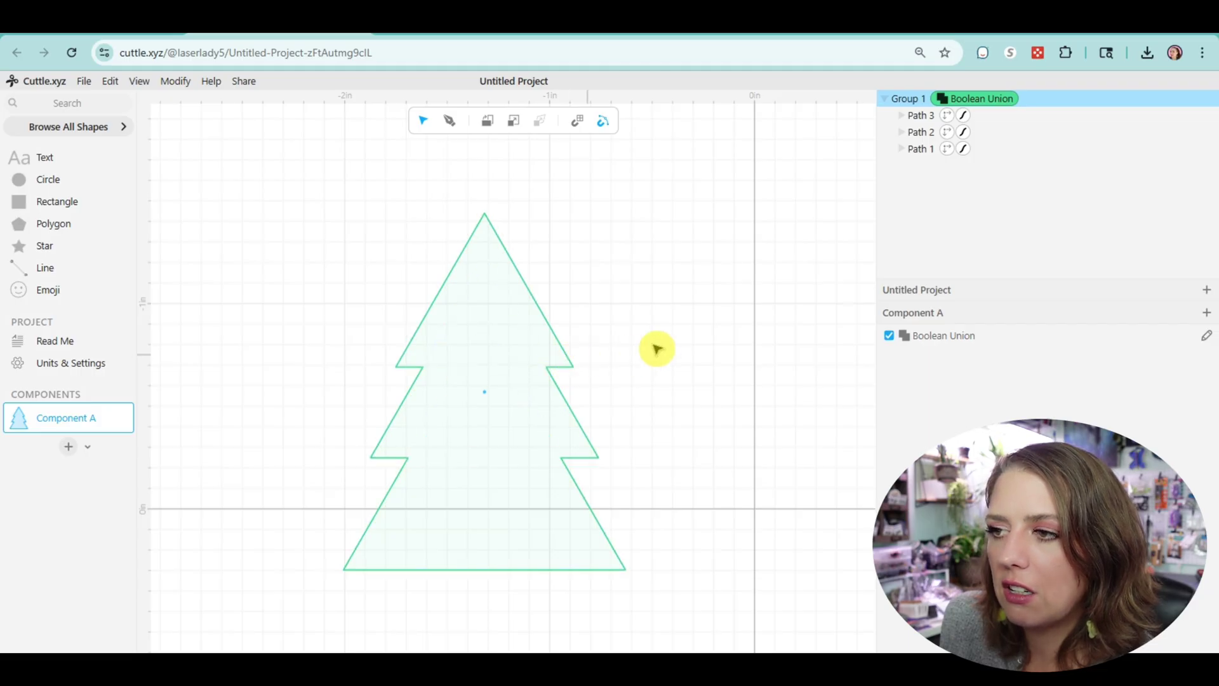
Convert welded Group 1 into a single editable Path 4 and select it.
click(574, 368)
right_click(572, 367)
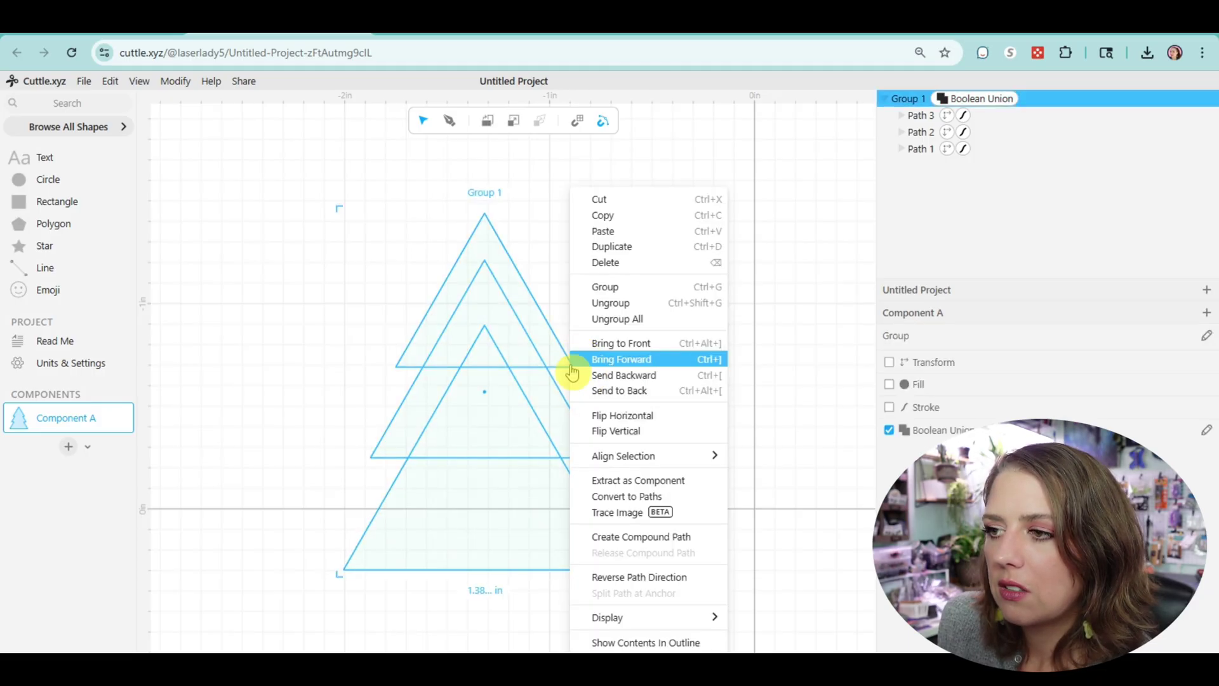
click(631, 497)
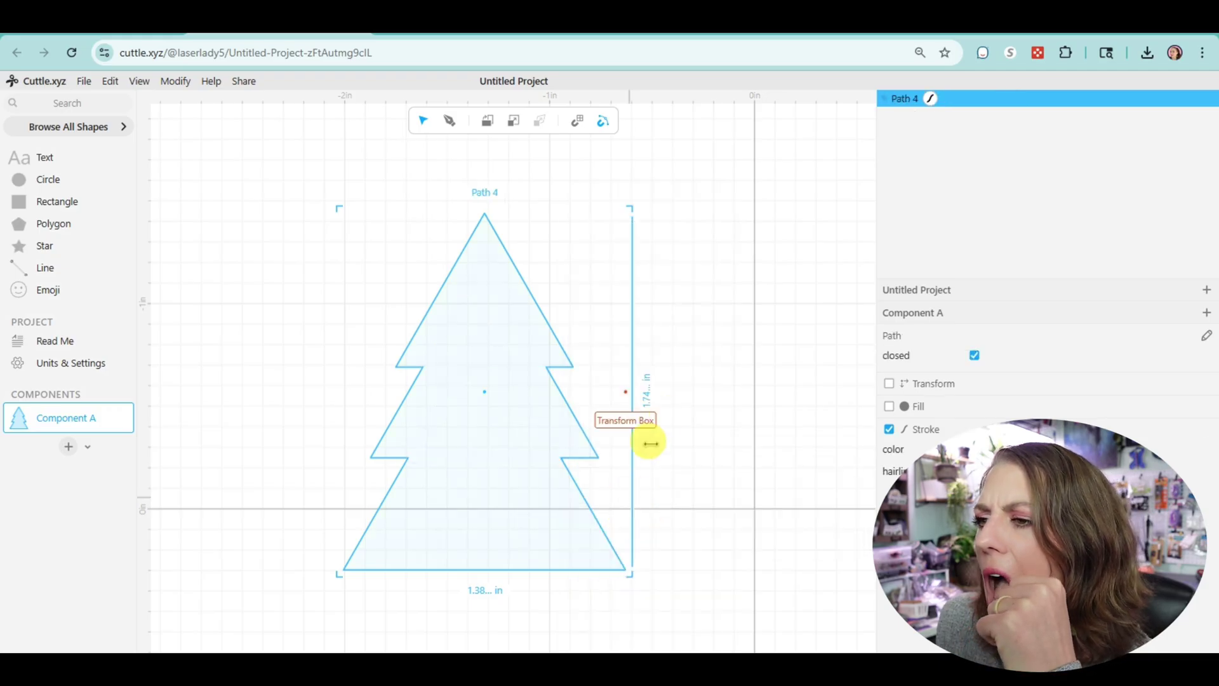
click(476, 337)
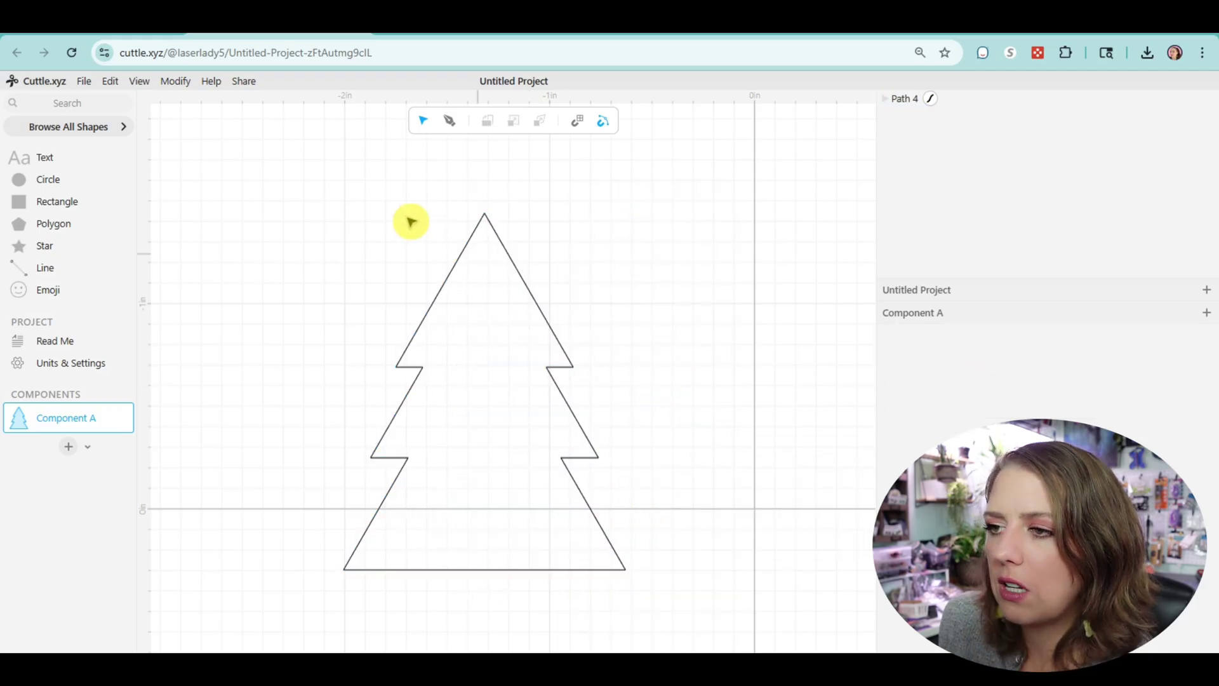
click(452, 280)
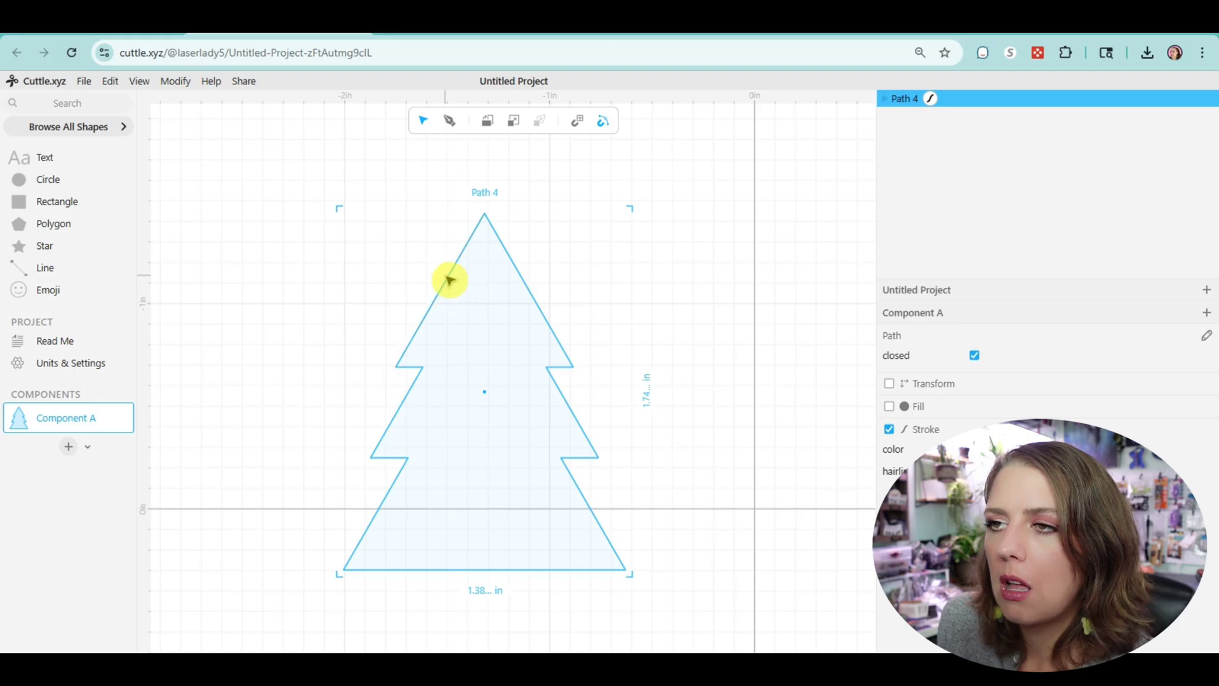
Give Path 4 an Outline Stroke of 0.10 width with round join and round cap.
click(139, 81)
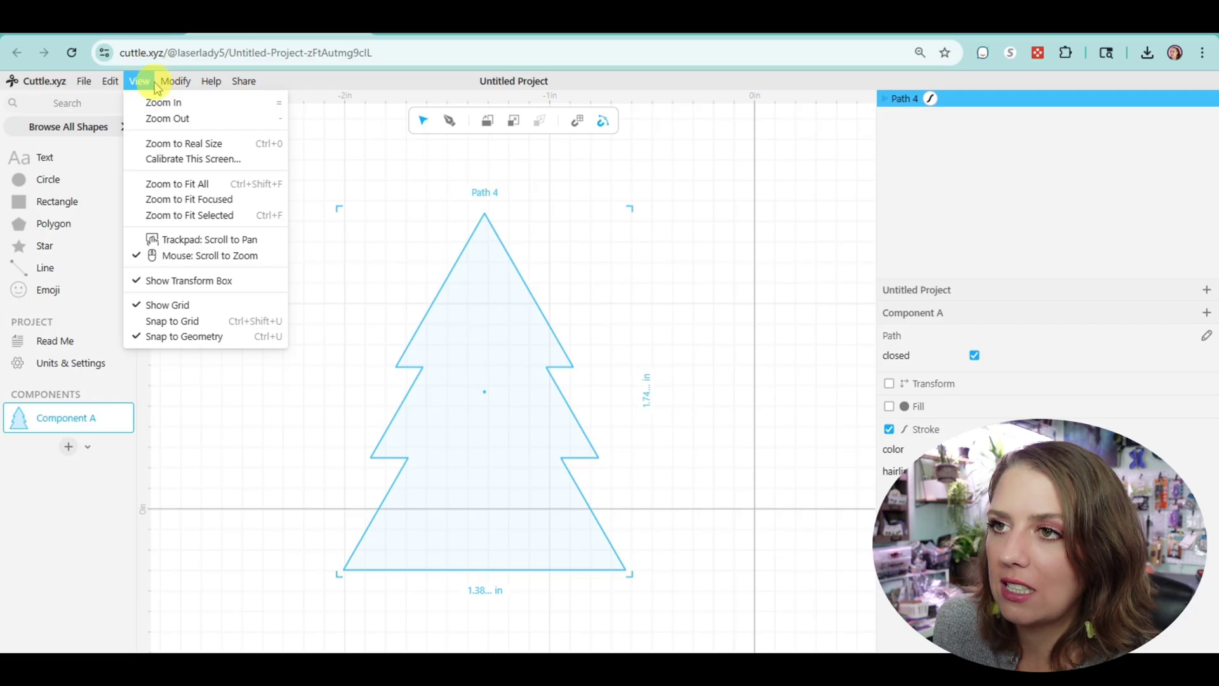
click(177, 85)
click(179, 86)
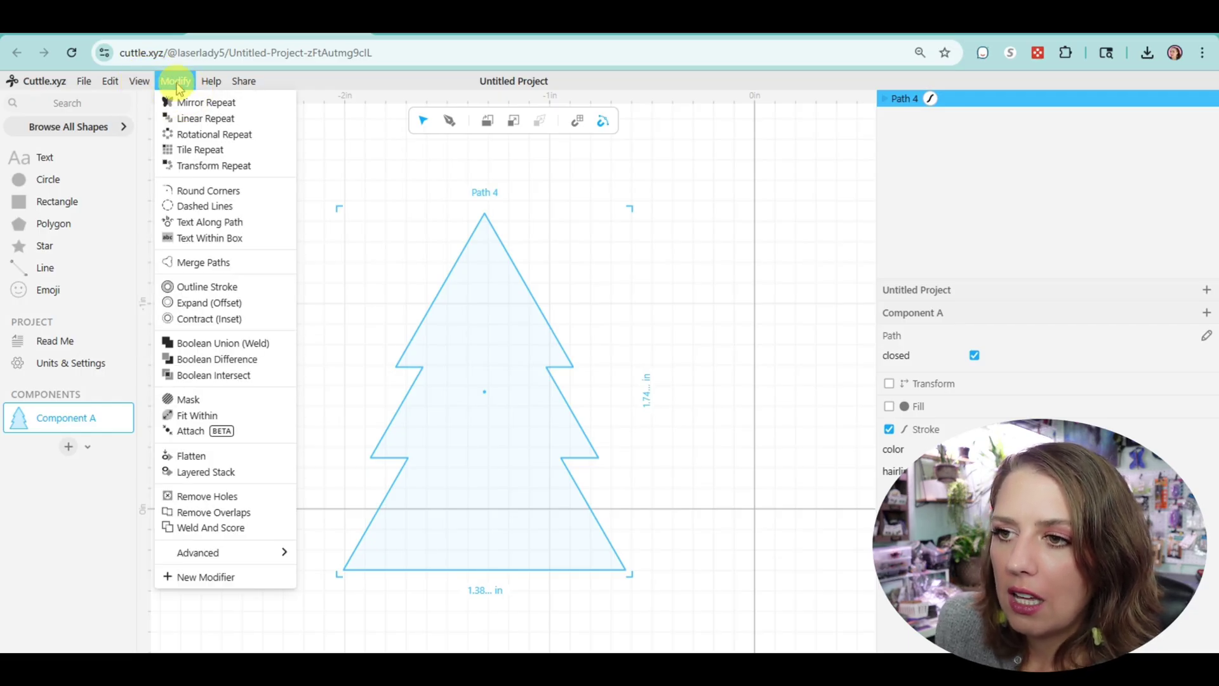
click(234, 293)
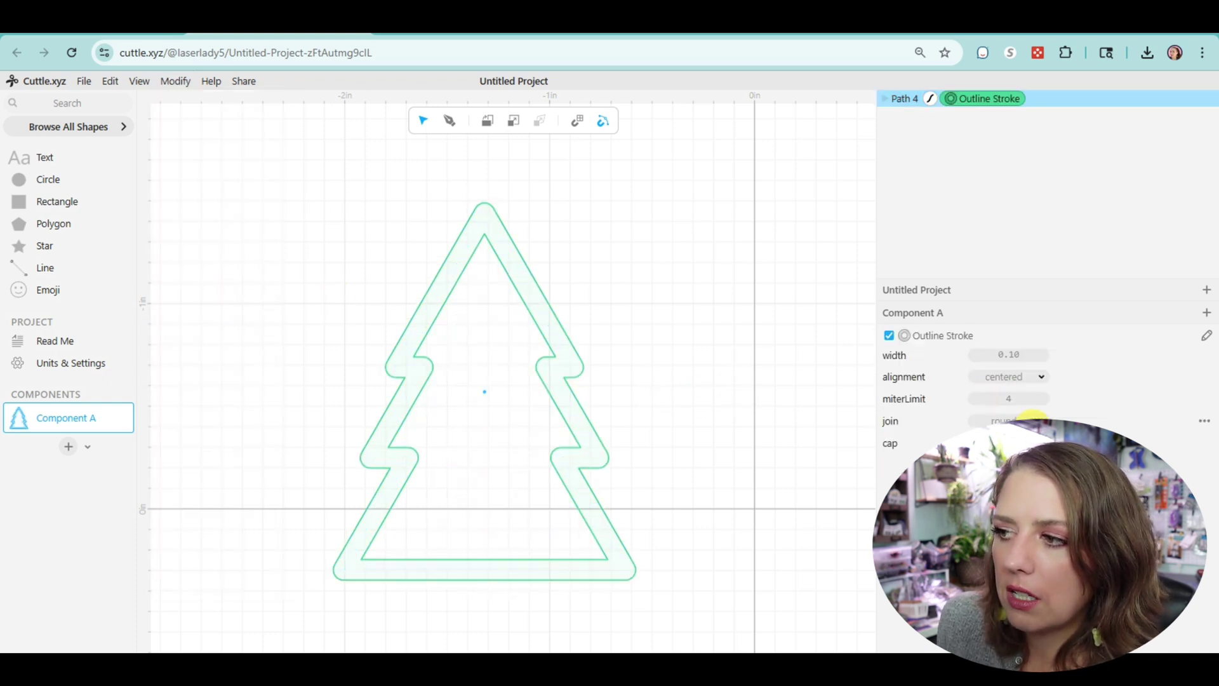
click(1035, 444)
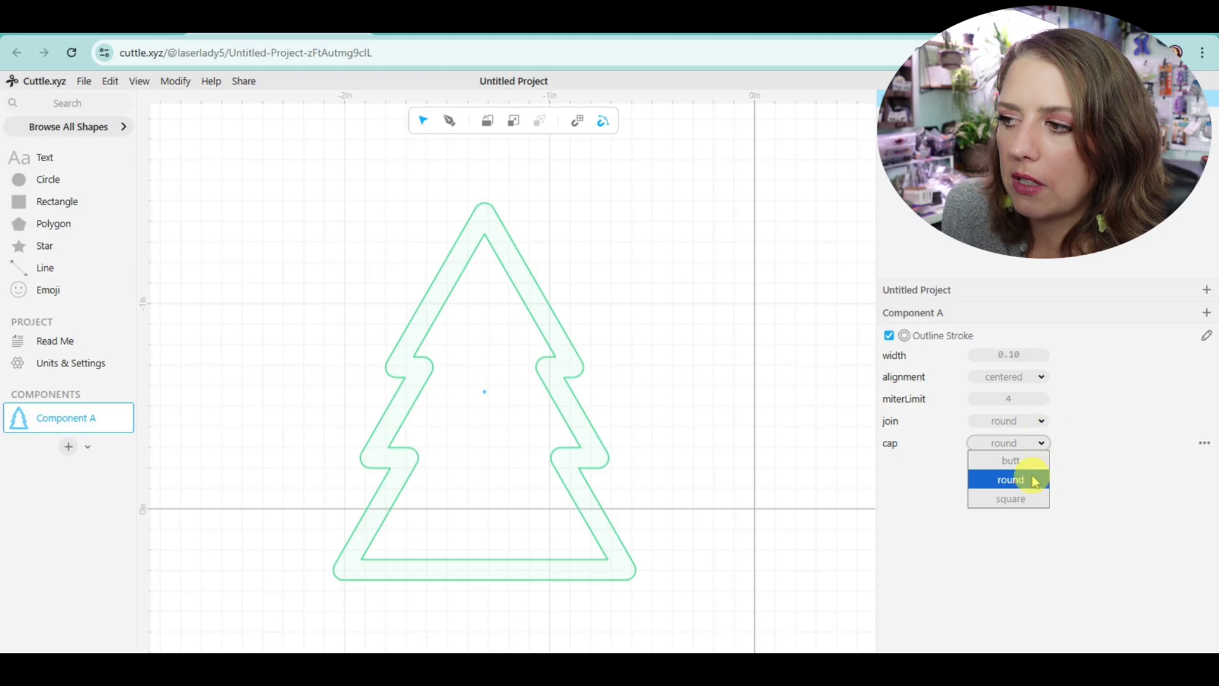
click(1040, 422)
click(1035, 460)
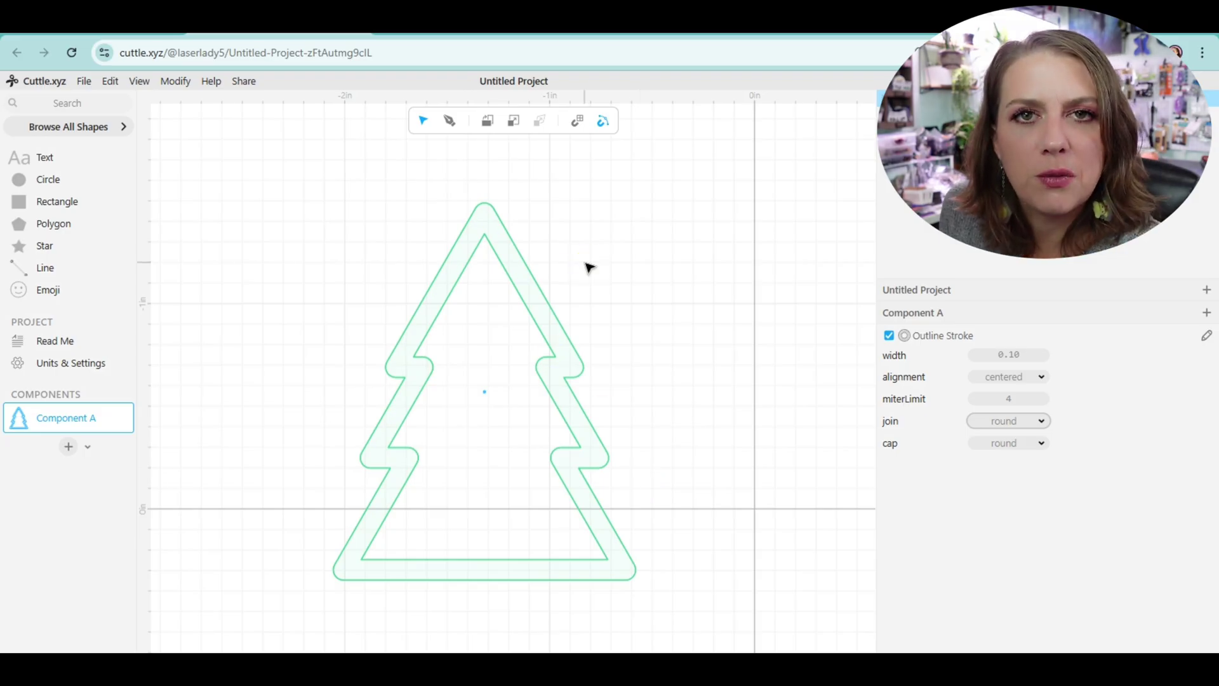
Widen the outline stroke to 0.14 and place a duplicate tree to the right.
click(620, 346)
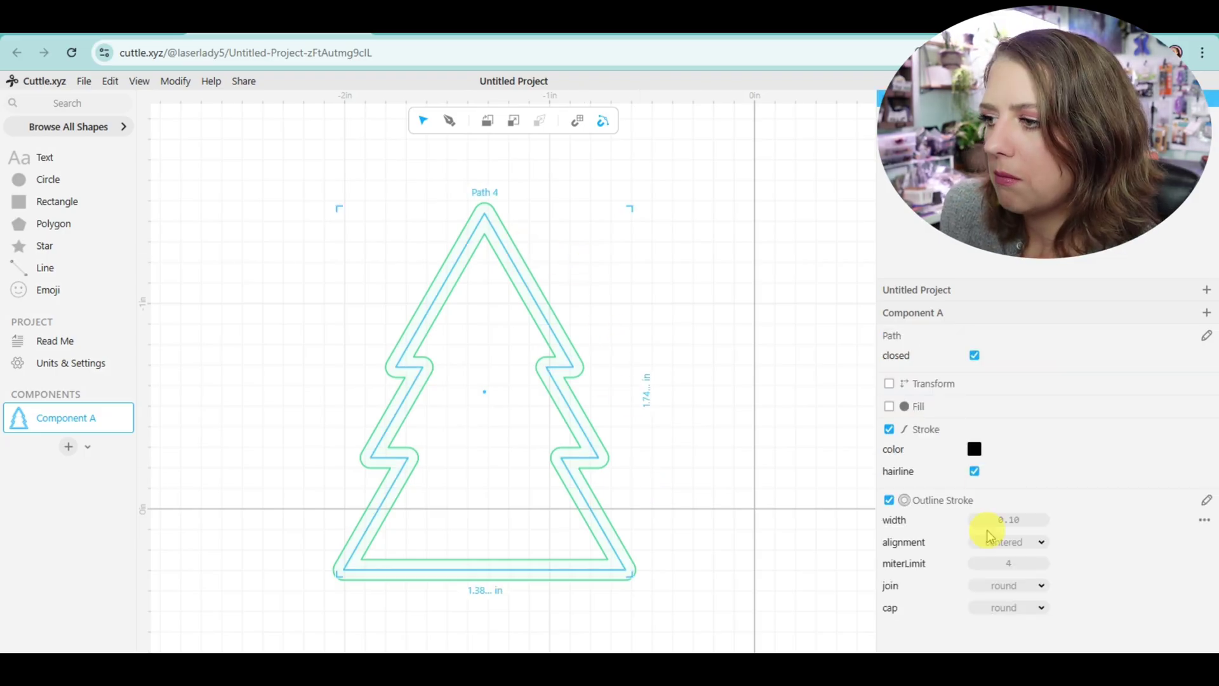
drag(1005, 519, 1012, 520)
key(ctrl+c)
key(ctrl+v)
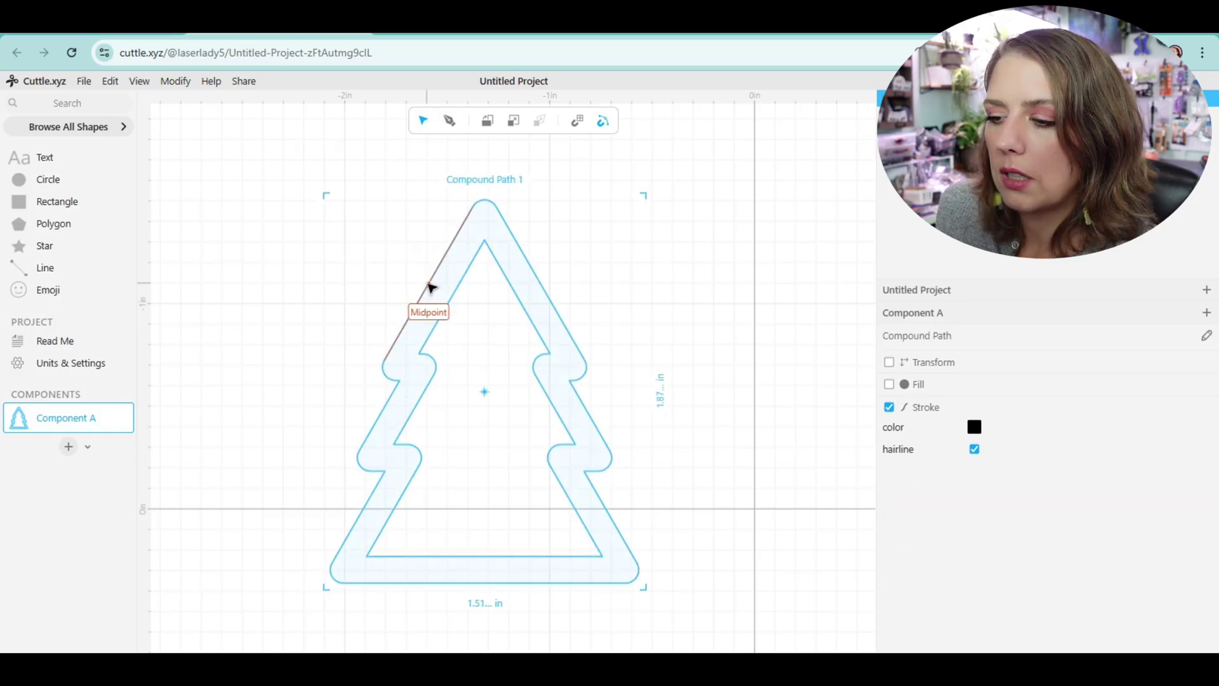
drag(448, 300, 784, 191)
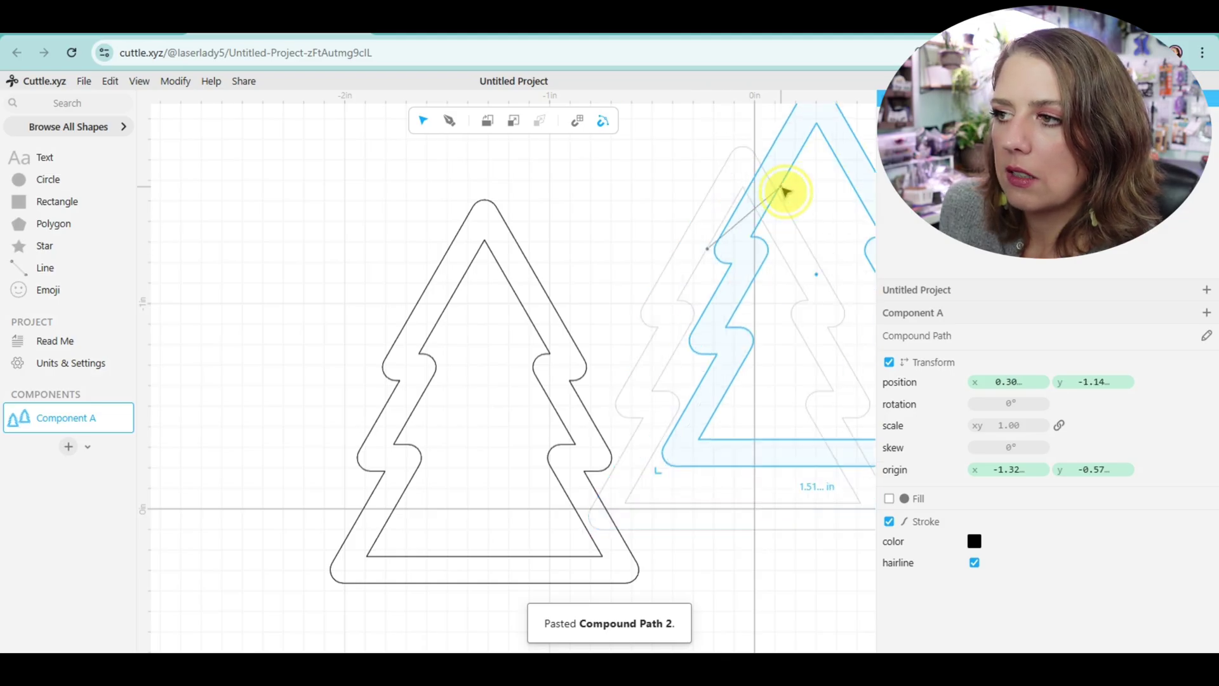
Release the left tree's compound path and delete its inner contour, leaving the outer silhouette.
click(547, 292)
right_click(547, 292)
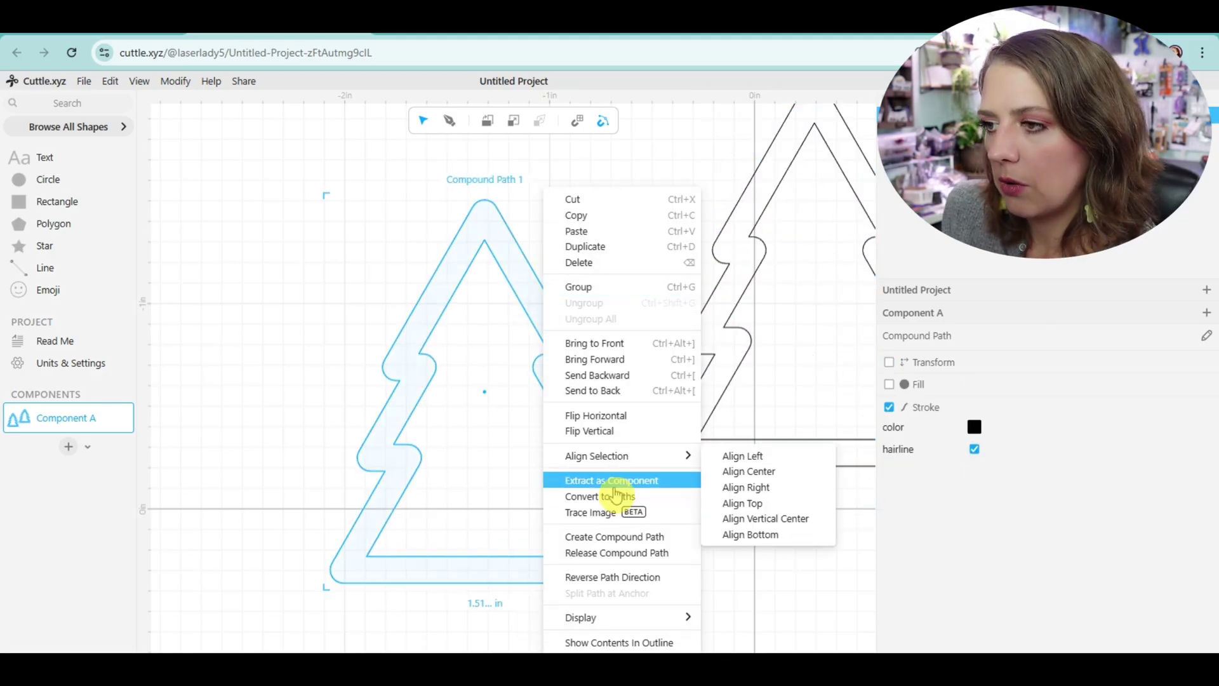
click(618, 560)
click(572, 231)
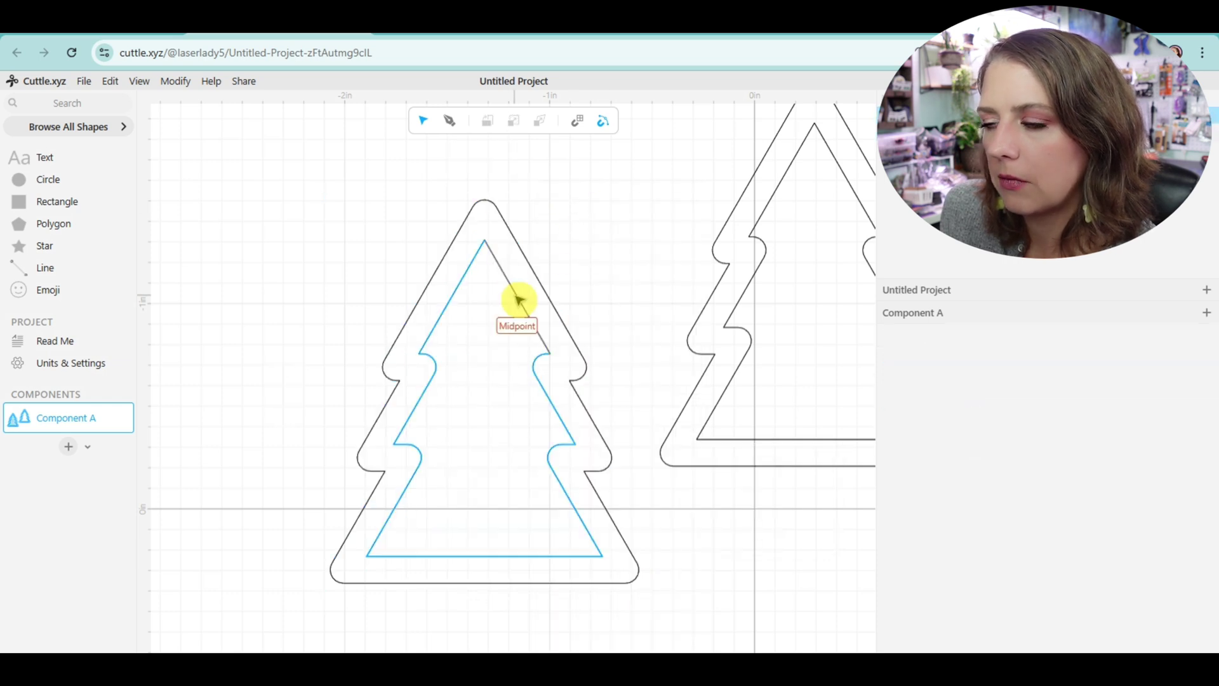
click(516, 306)
key(Delete)
click(495, 321)
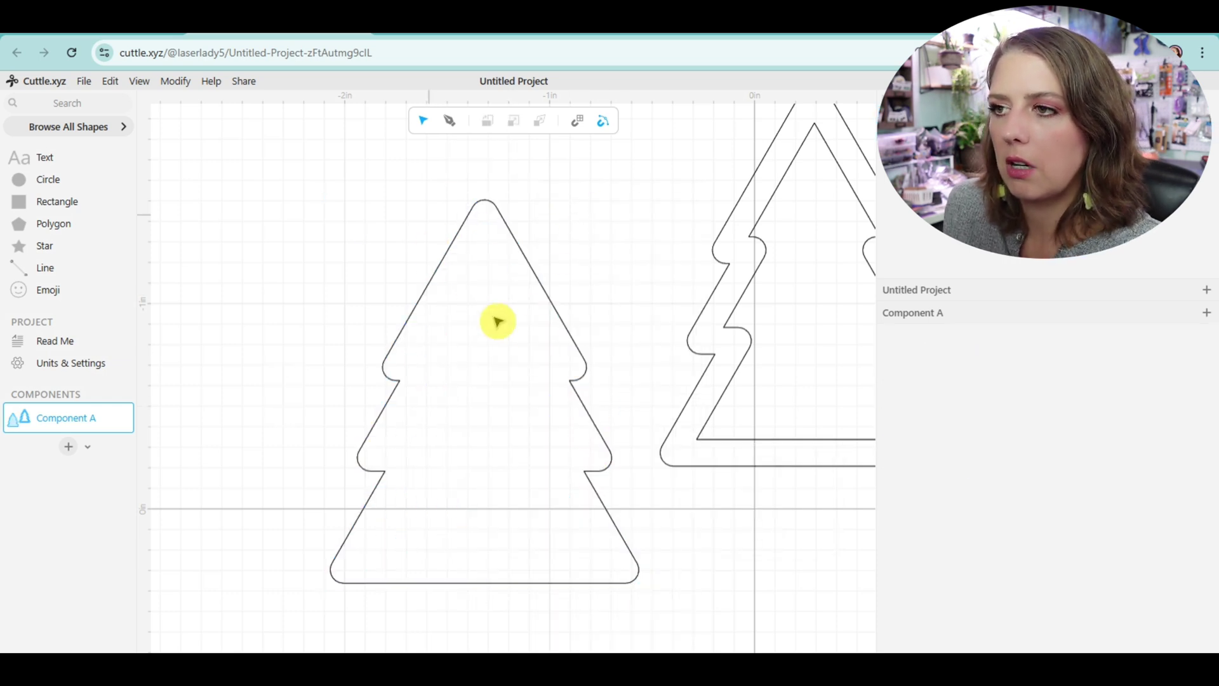
click(548, 305)
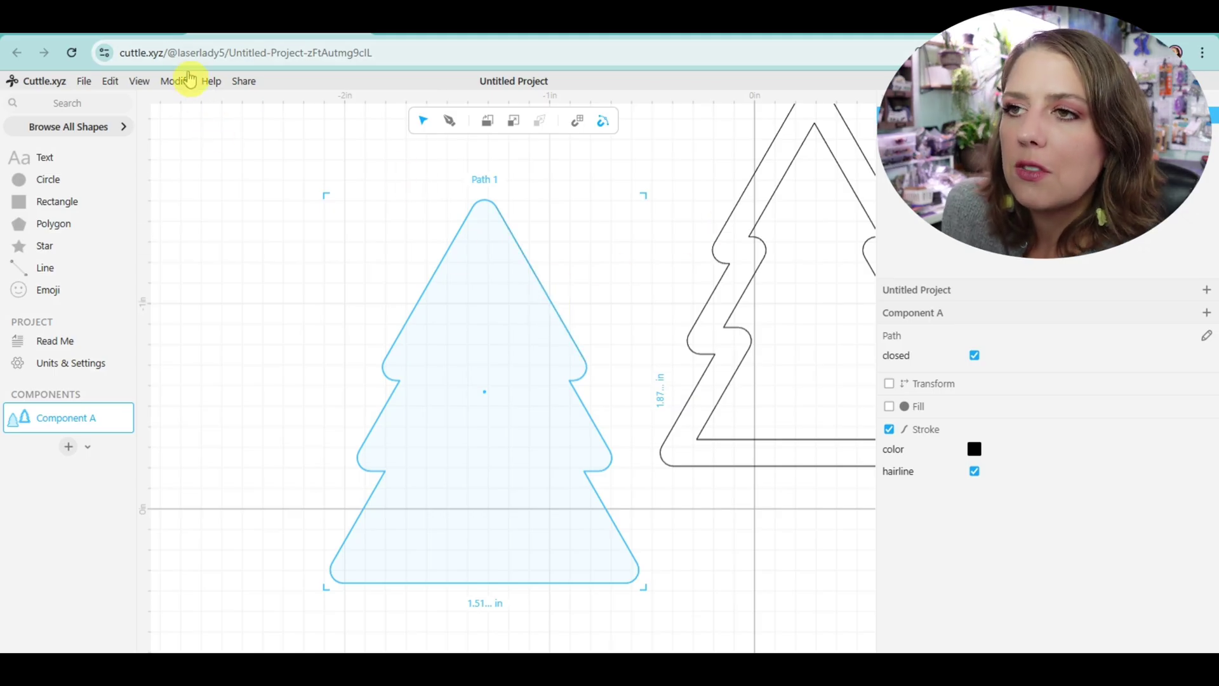
Expand the tree silhouette outward by 0.10 and move the expanded shape over the original.
click(145, 82)
click(179, 86)
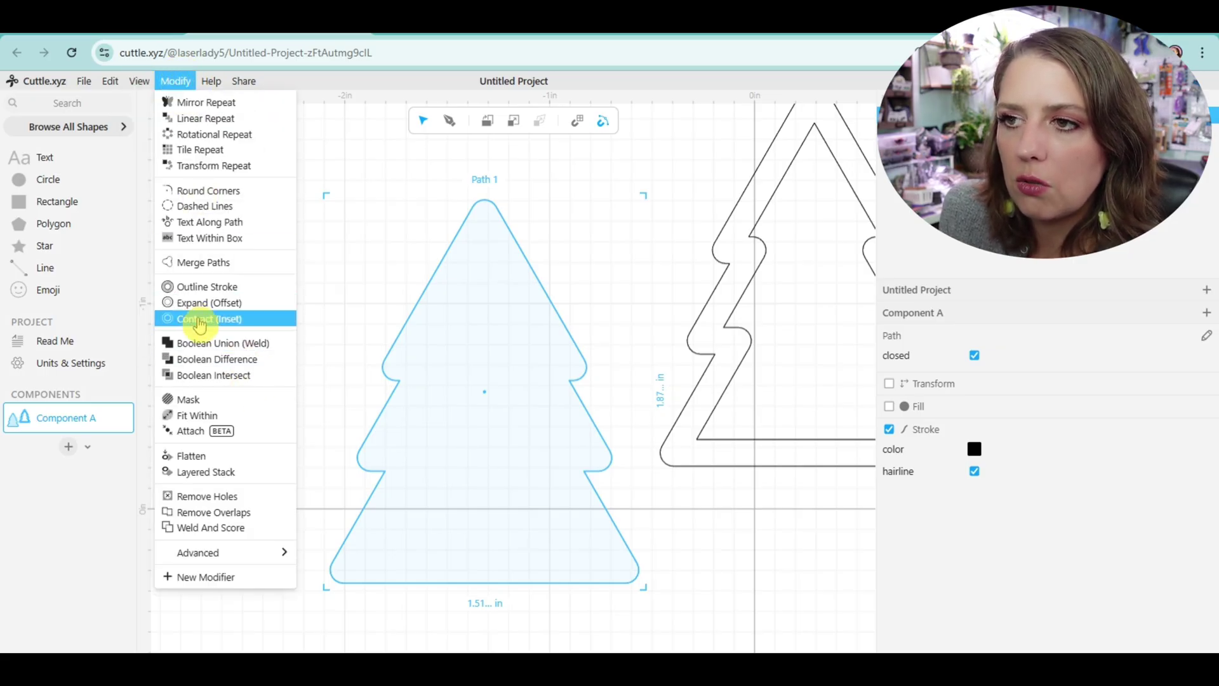
click(266, 307)
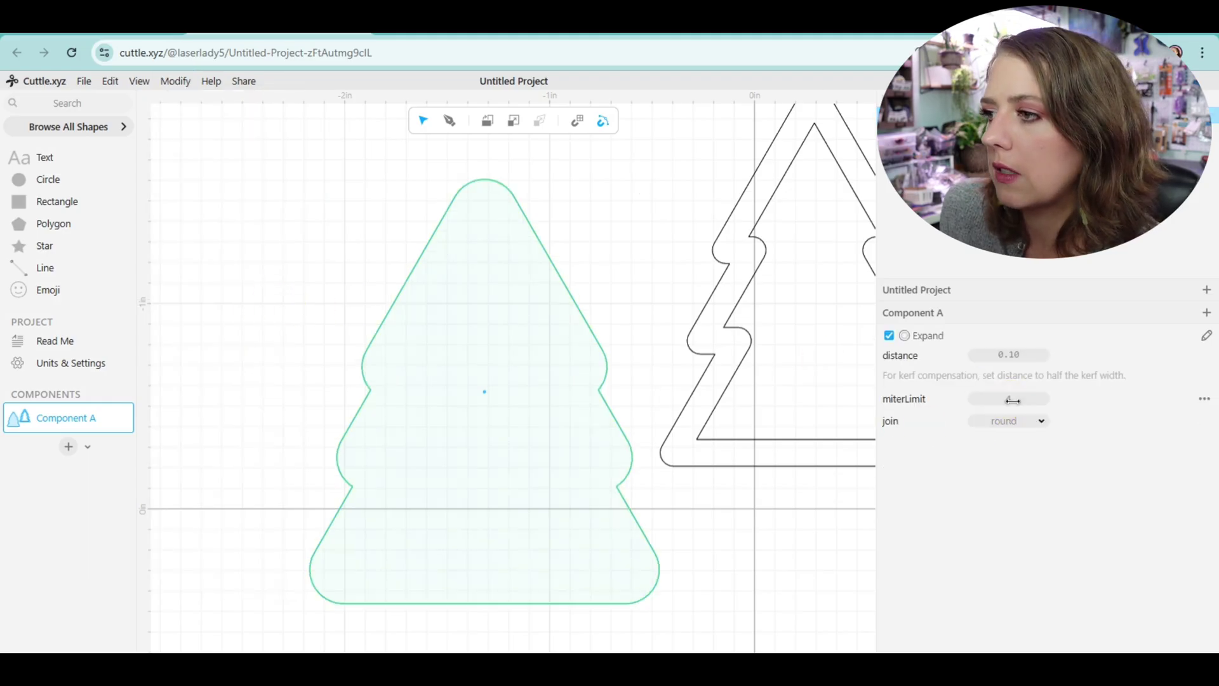
drag(762, 161, 436, 280)
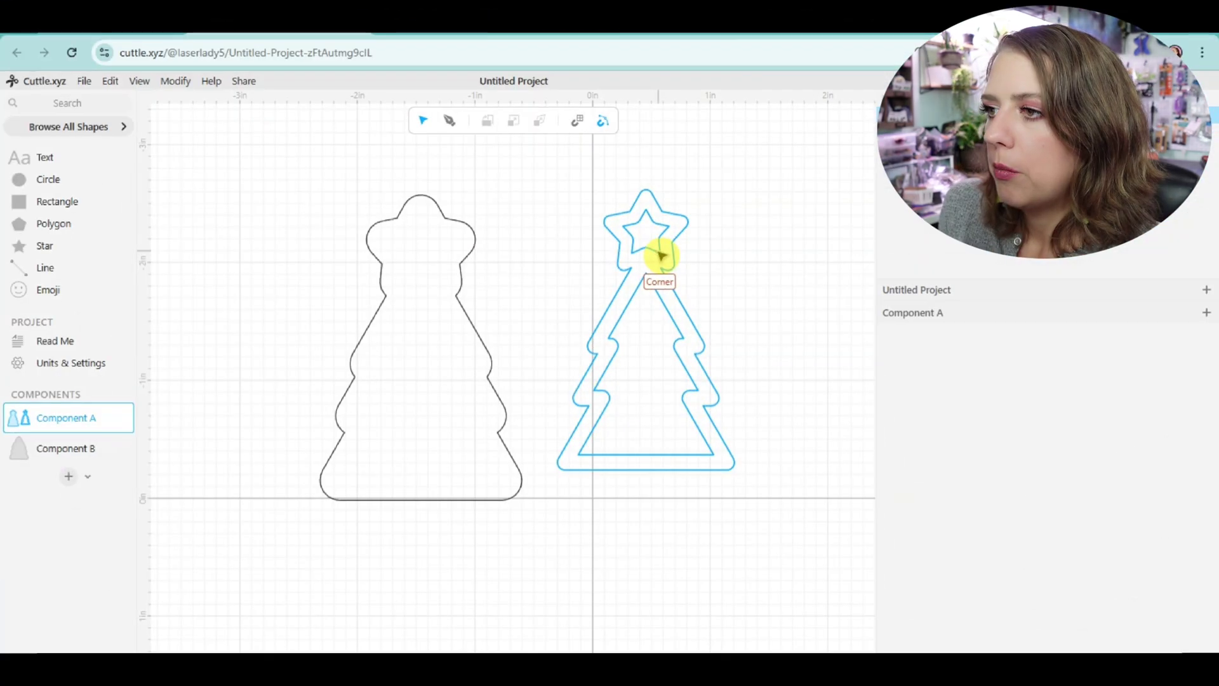
Nest the star-topped tree inside its rounded outline and give every path a red stroke.
drag(661, 252, 436, 275)
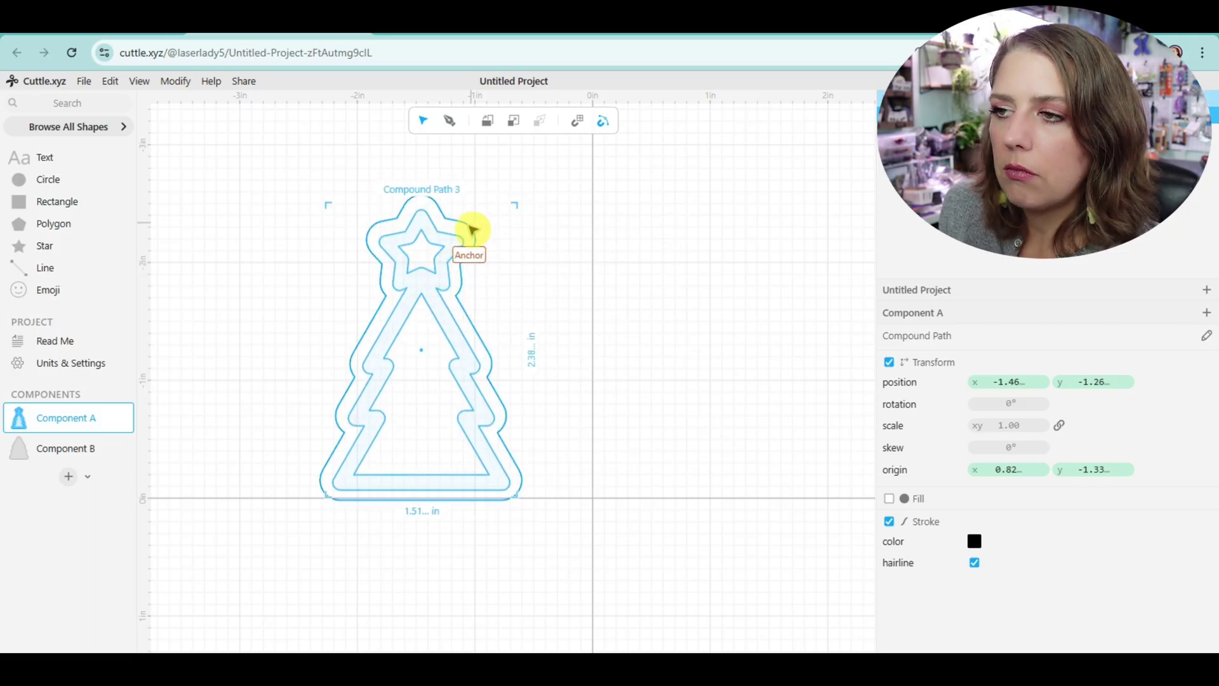
click(616, 321)
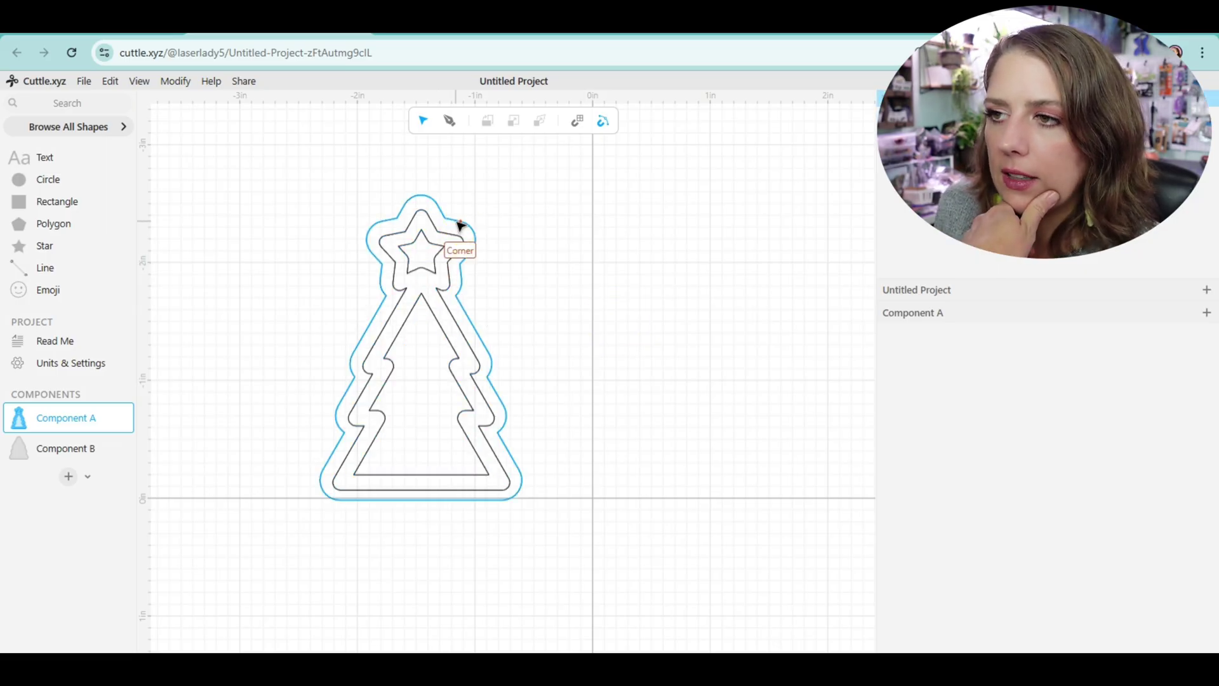
drag(198, 183, 724, 575)
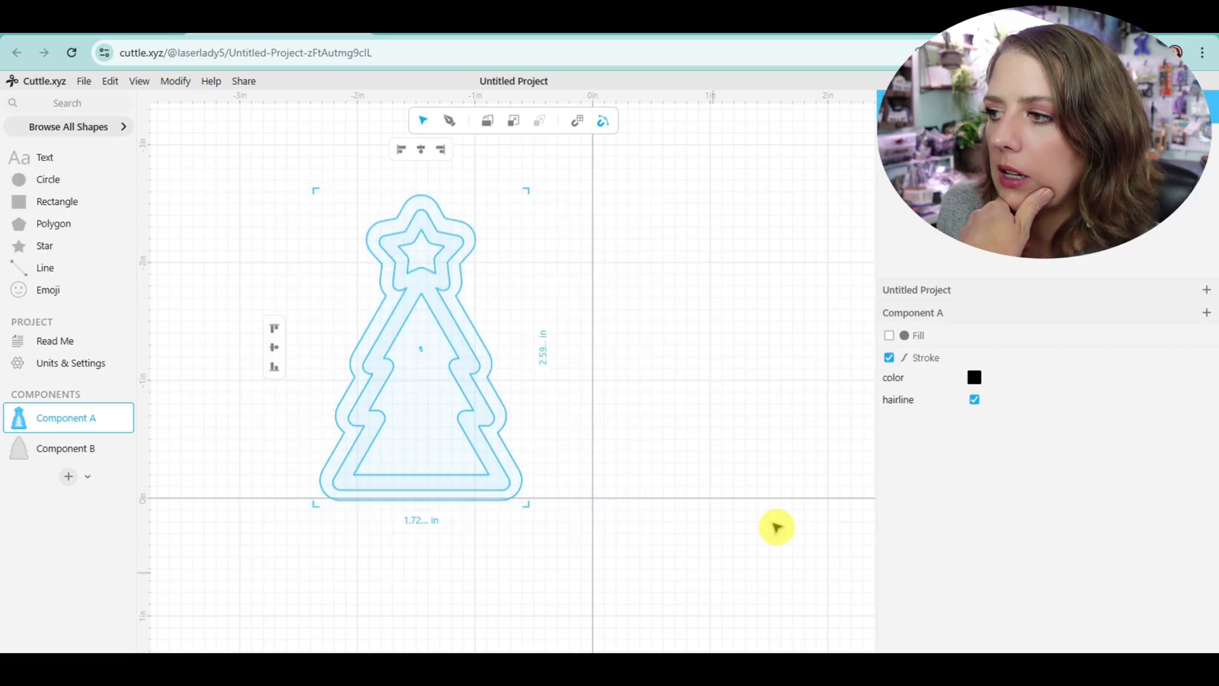
click(973, 380)
click(1079, 357)
click(640, 333)
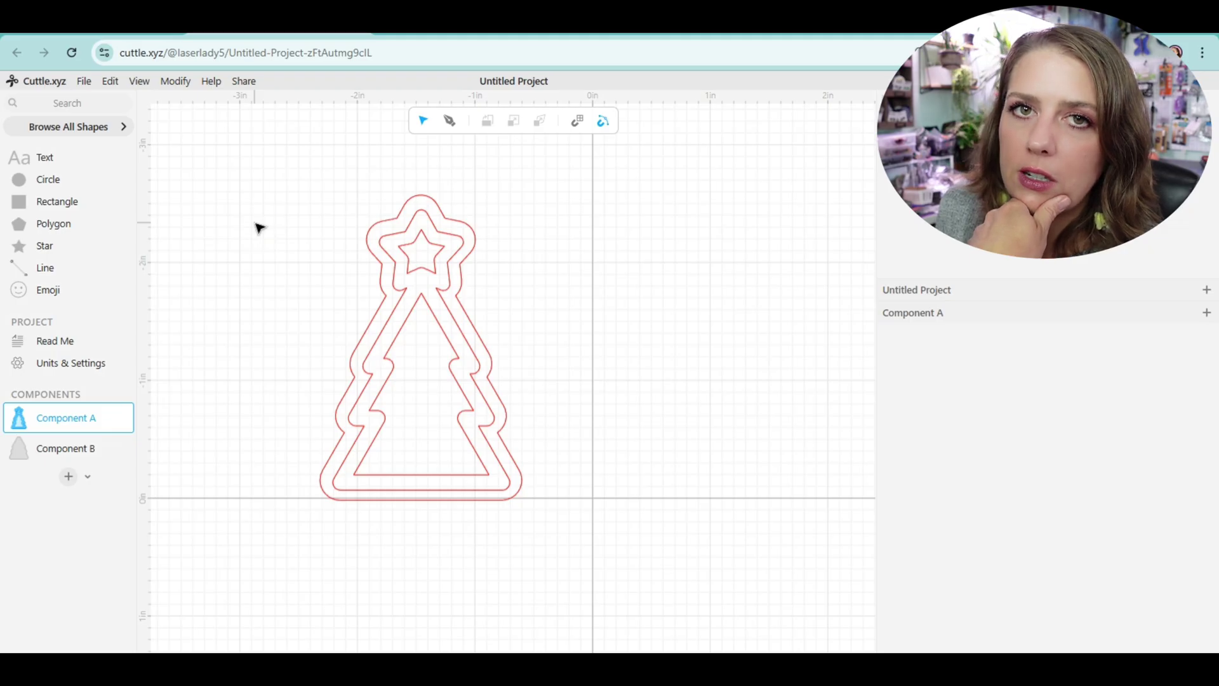
Add a hanging hole to the outer outline with holePlacement 0, centred at the top.
click(401, 226)
click(177, 88)
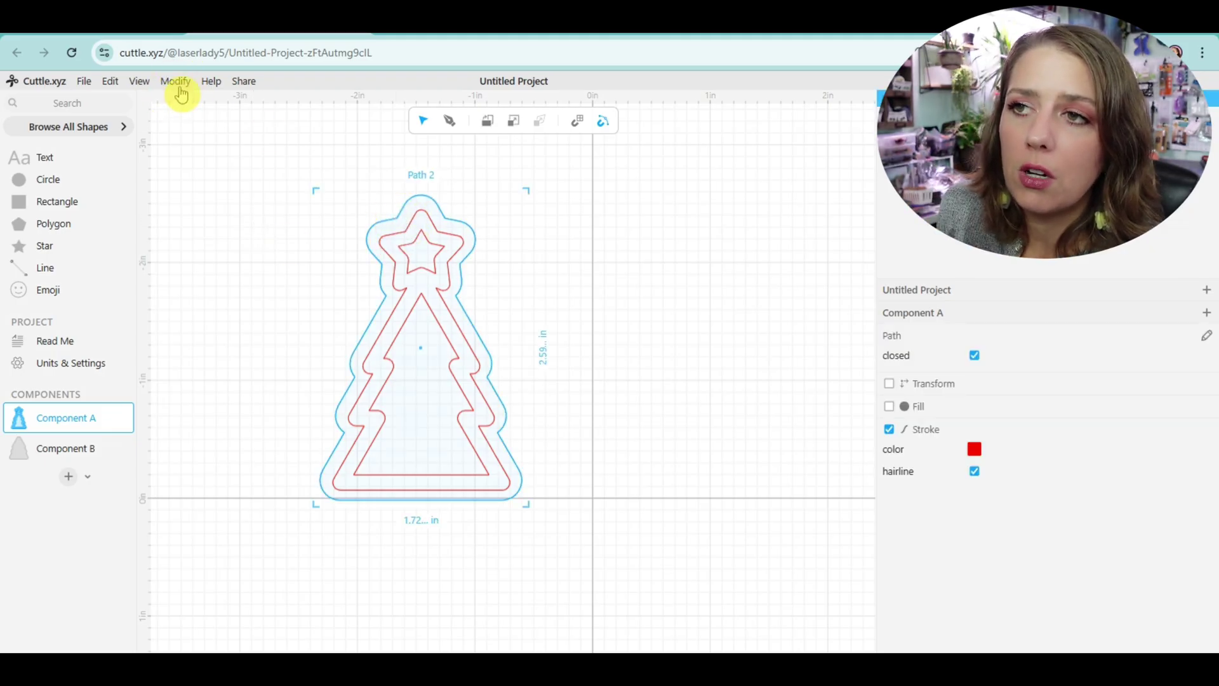
click(177, 88)
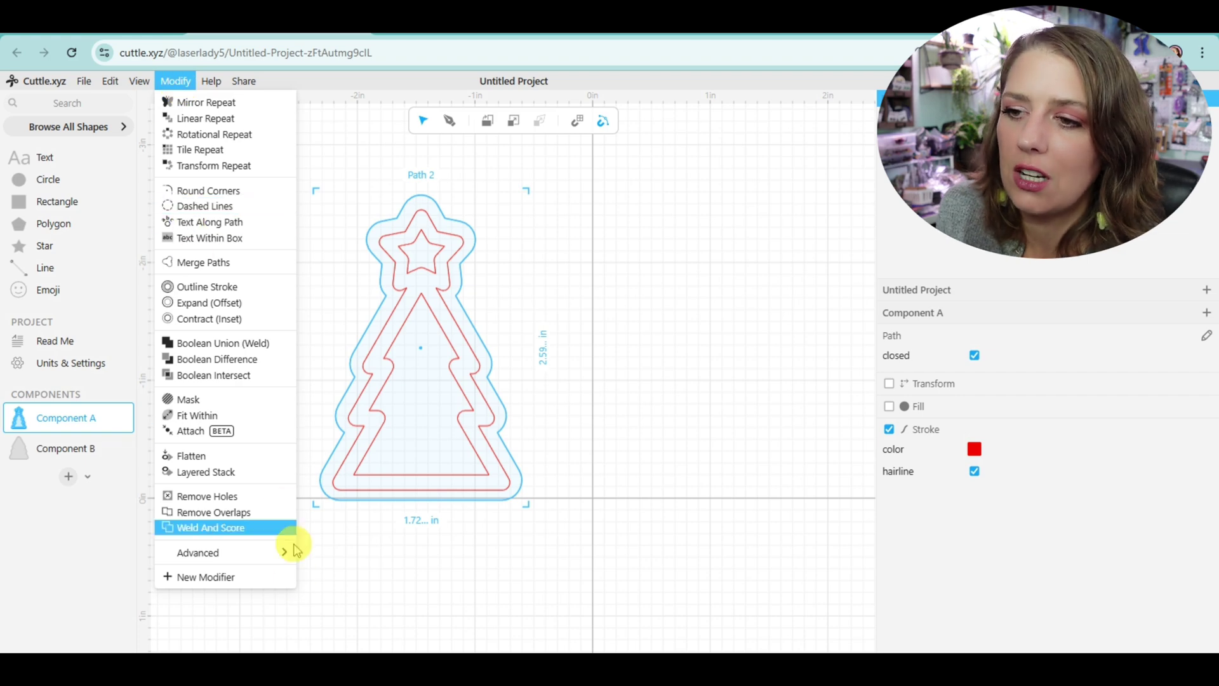
mouse_move(242, 550)
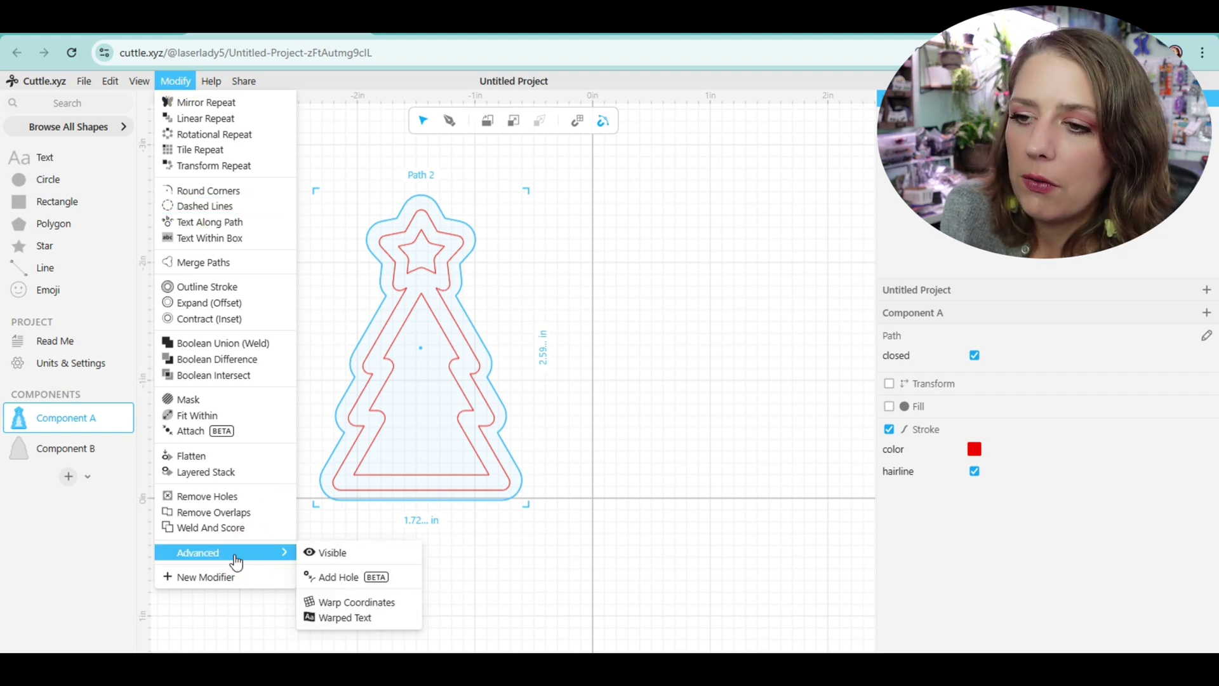
click(346, 583)
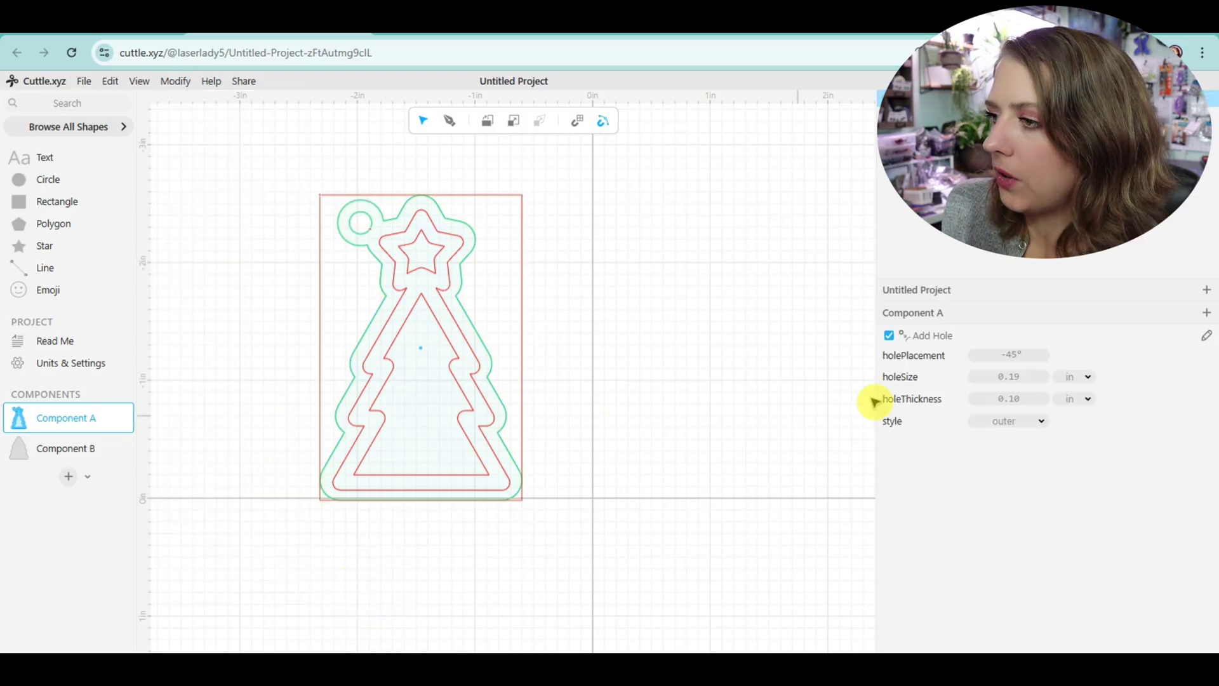
mouse_move(1019, 354)
mouse_down()
mouse_move(959, 363)
mouse_move(1016, 349)
mouse_up()
click(1014, 355)
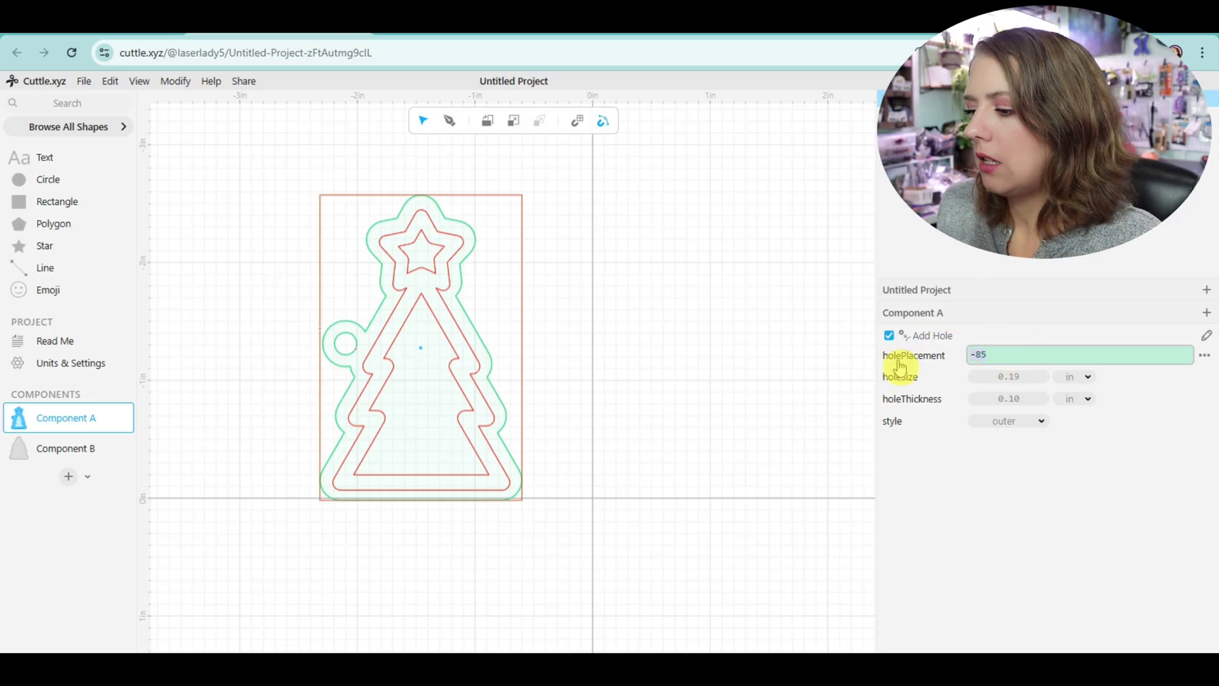
key(BackSpace)
key(BackSpace)
key(BackSpace)
text(0)
key(Return)
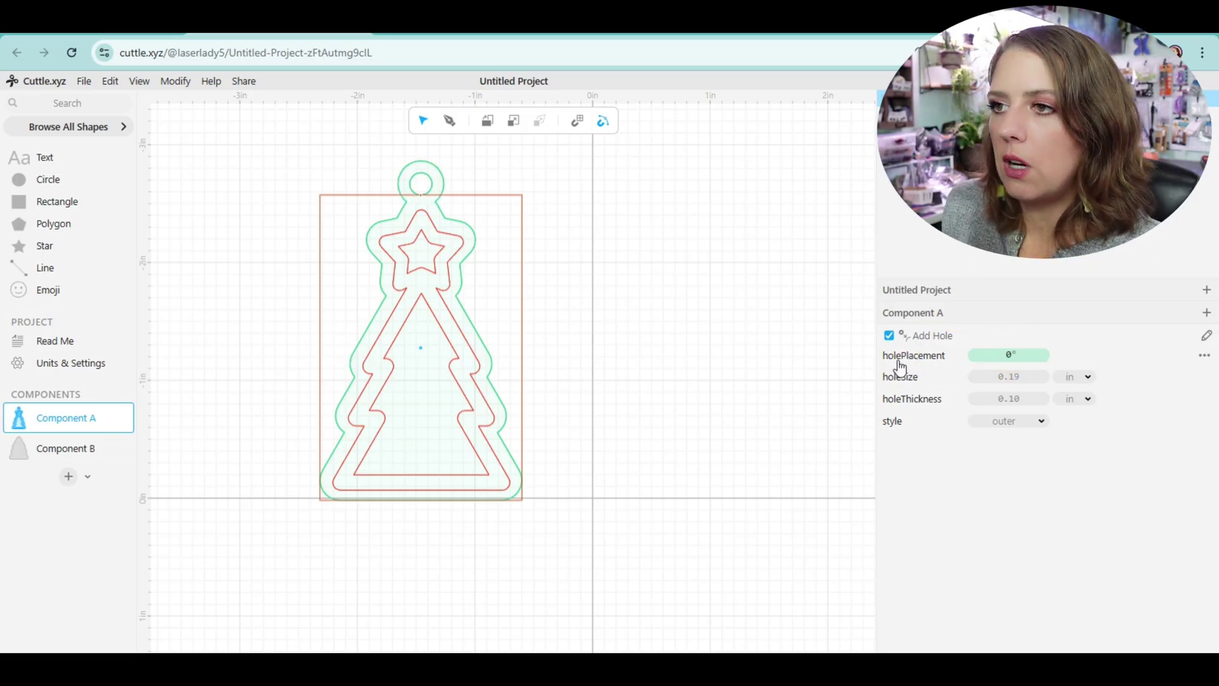
Drag a new circle in beside the tree and shrink it to about 0.22 in.
click(625, 202)
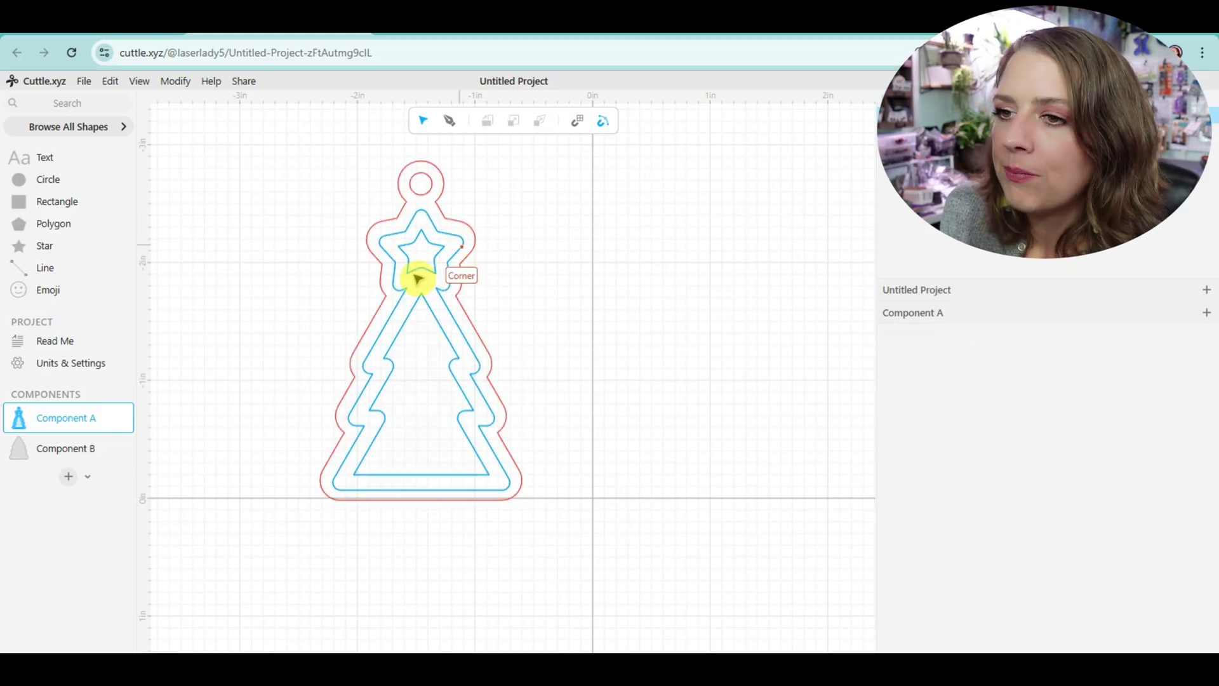
drag(51, 180, 265, 321)
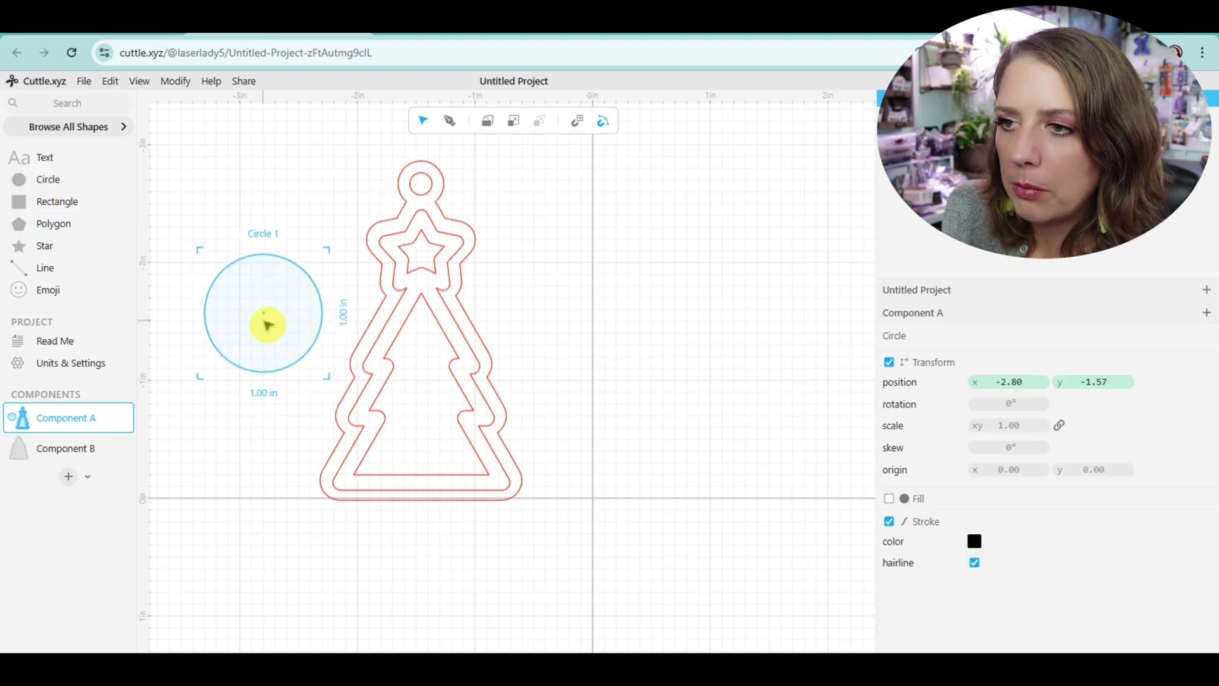
drag(326, 373, 417, 348)
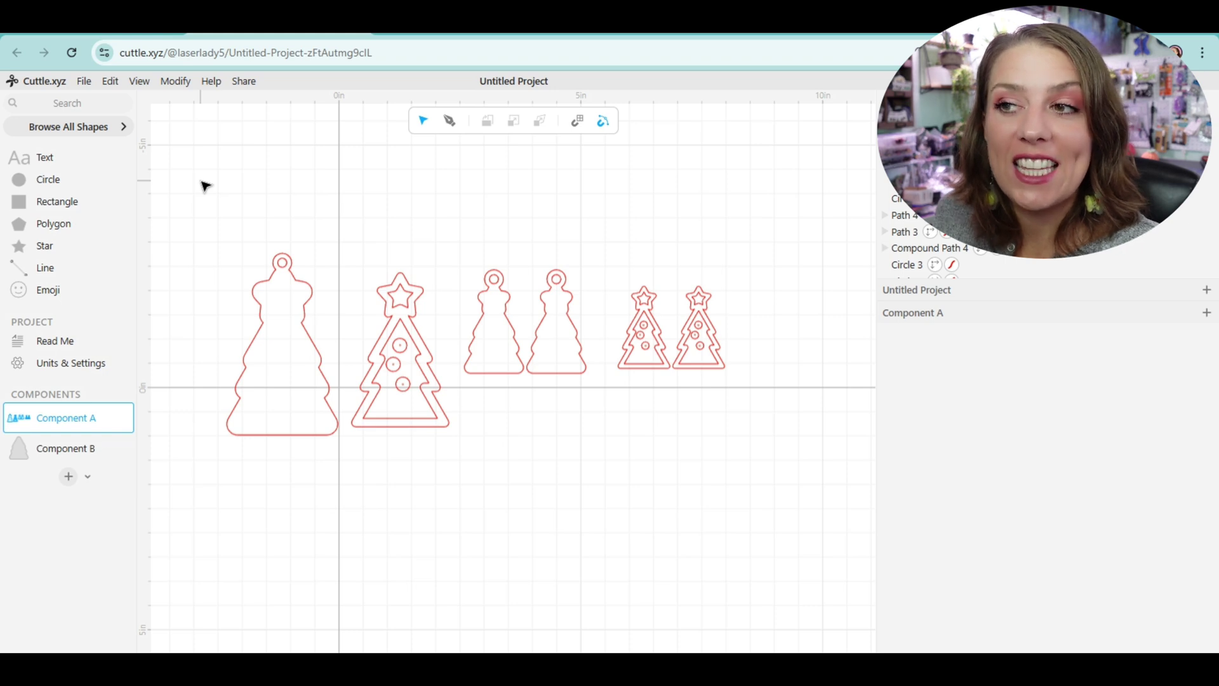
click(207, 186)
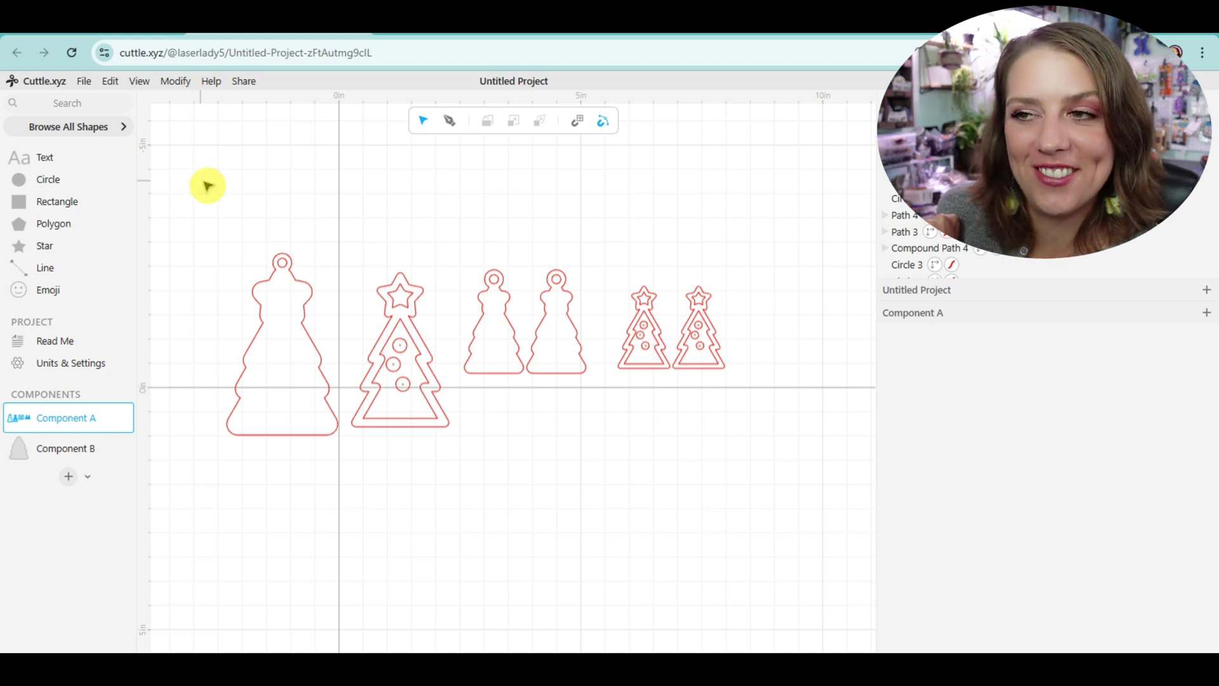